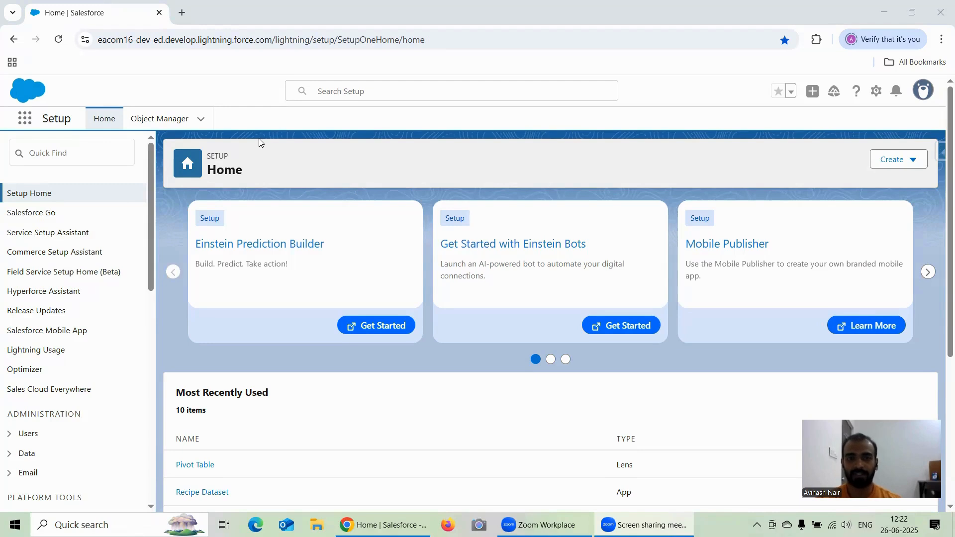
# Launch Analytics Studio and open the Values Table lens.
pyautogui.click(24, 118)
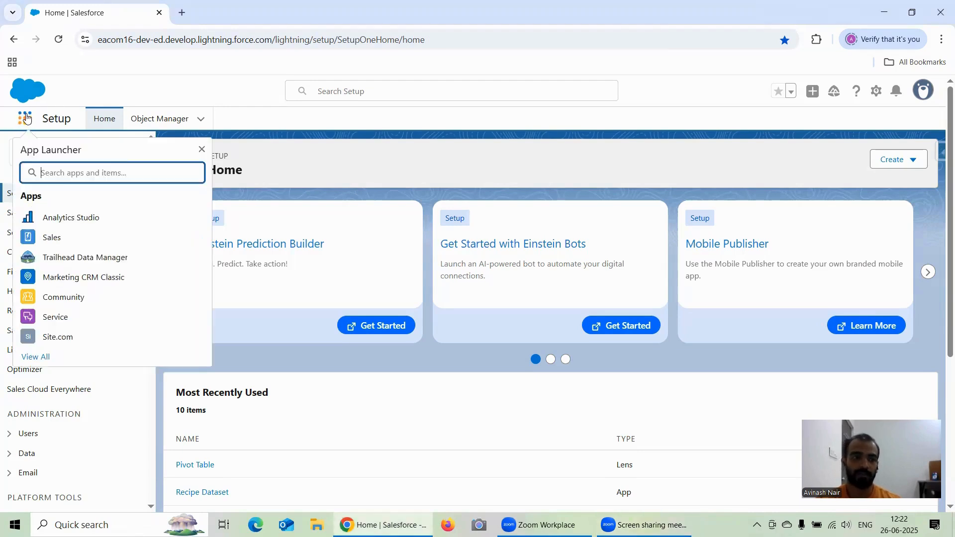
pyautogui.click(55, 215)
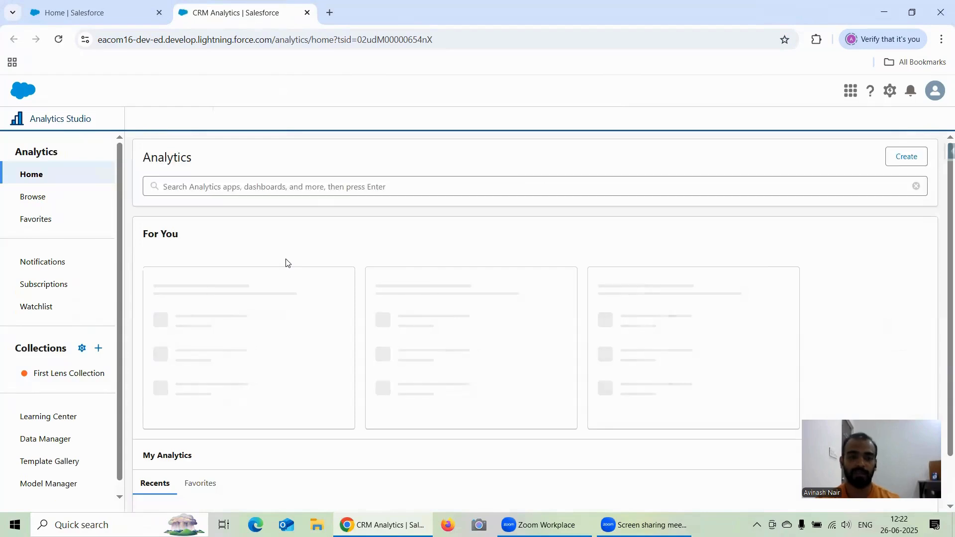
pyautogui.click(185, 317)
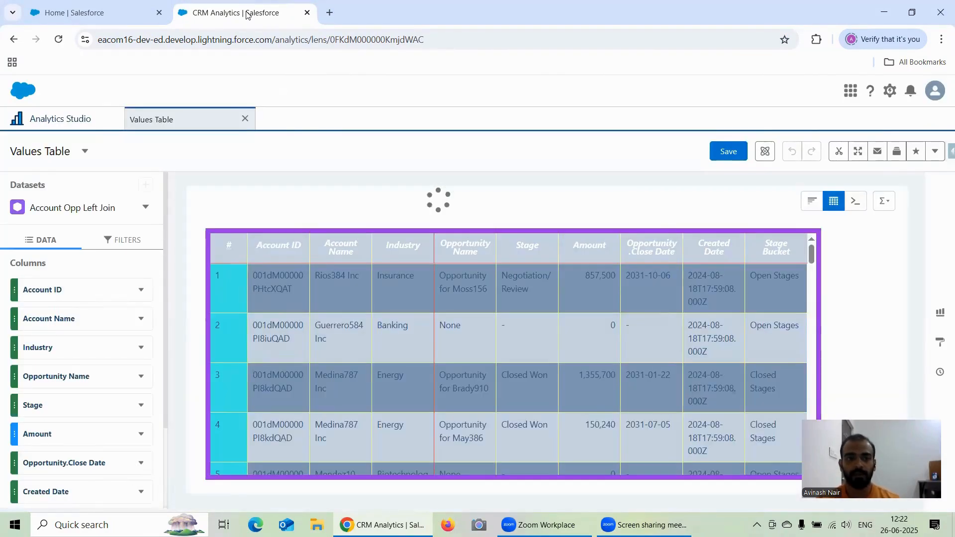
# Duplicate the browser tab holding the Values Table lens twice.
pyautogui.rightClick(245, 15)
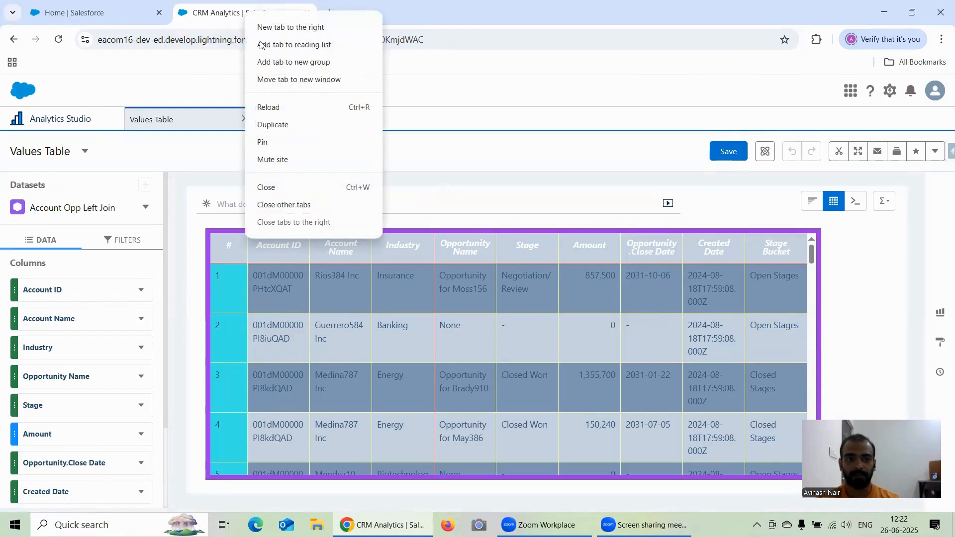
pyautogui.click(264, 127)
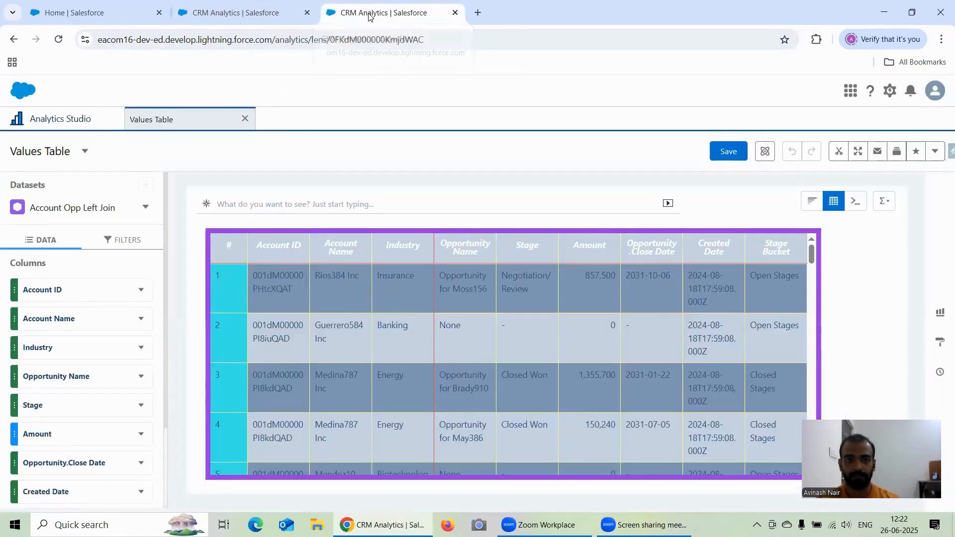
pyautogui.rightClick(368, 16)
pyautogui.click(402, 131)
# In the first duplicated browser tab, close the Values Table lens and open the Compare Table lens from the recent items.
pyautogui.click(239, 18)
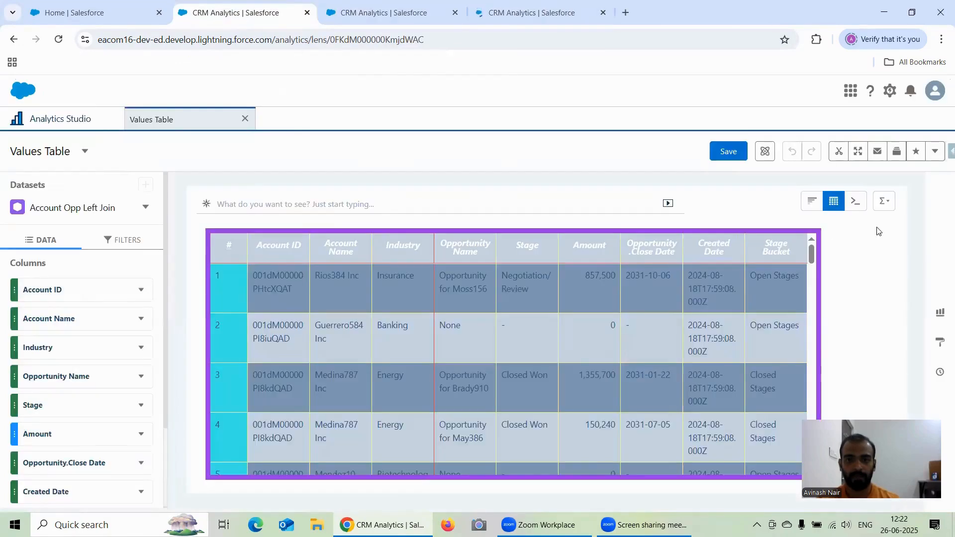
pyautogui.click(368, 22)
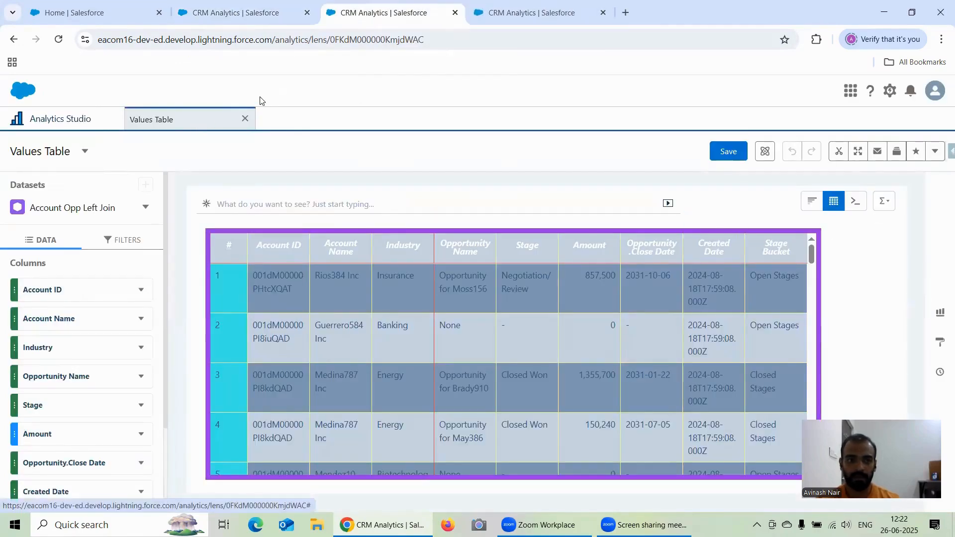
pyautogui.click(244, 119)
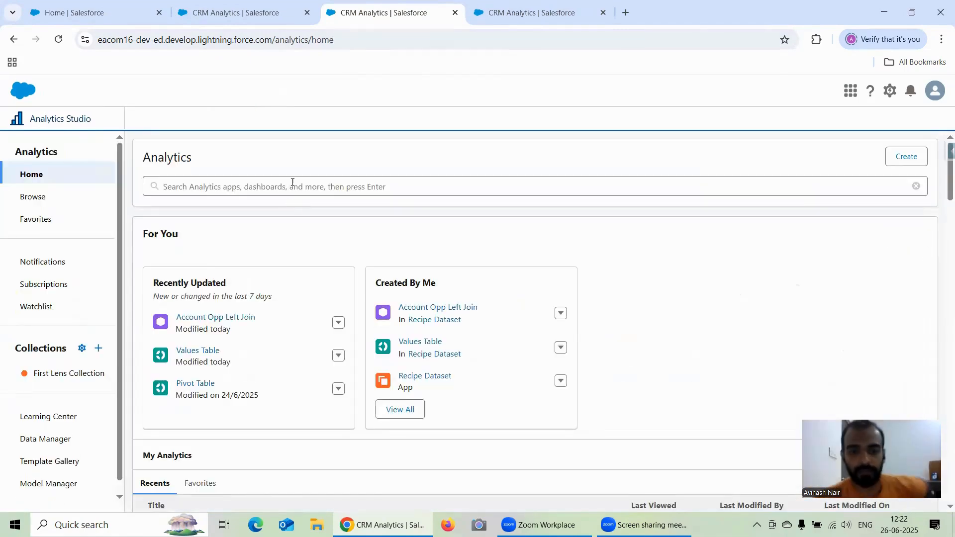
pyautogui.scroll(-1, 419, 328)
pyautogui.scroll(-5, 307, 324)
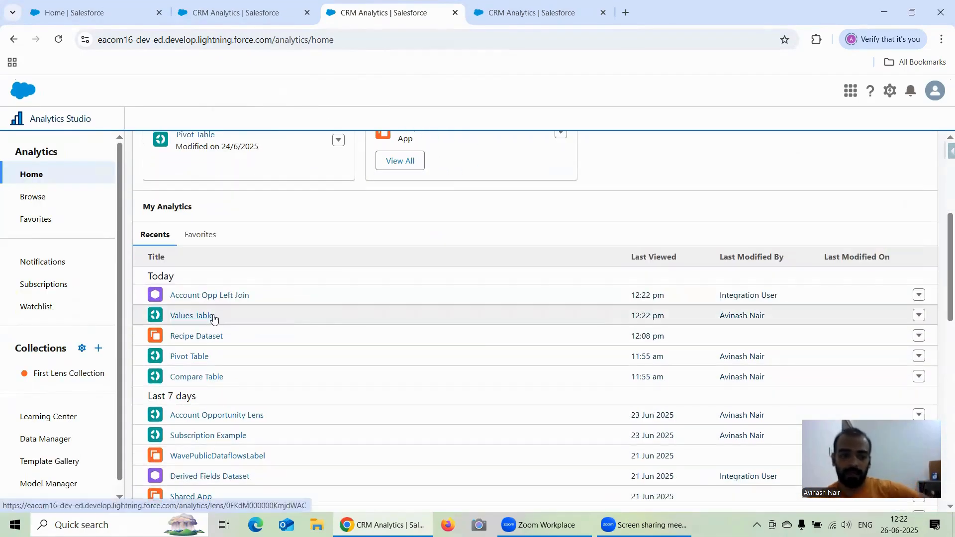
pyautogui.click(207, 378)
# In the last duplicated browser tab, replace the Values Table lens with the Pivot Table lens from the recent items.
pyautogui.click(492, 13)
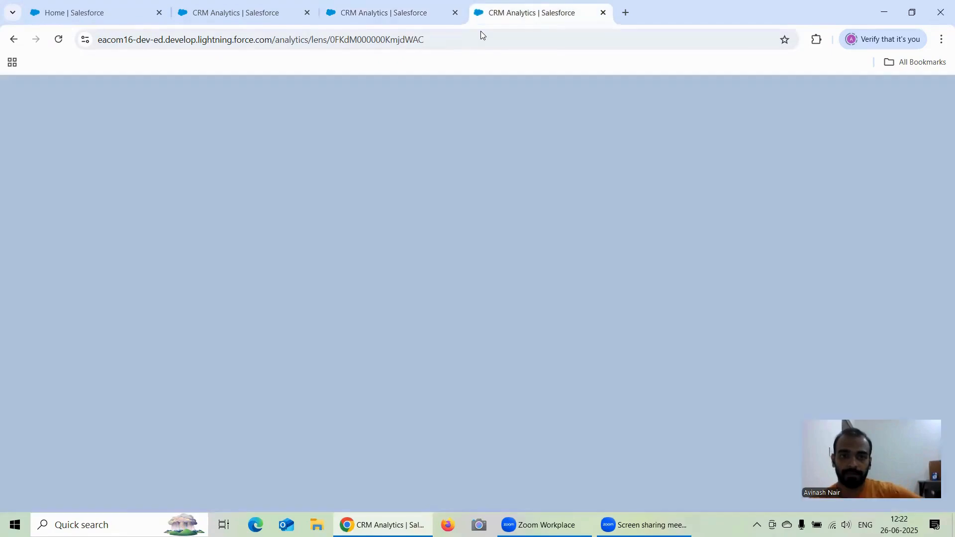
pyautogui.click(245, 118)
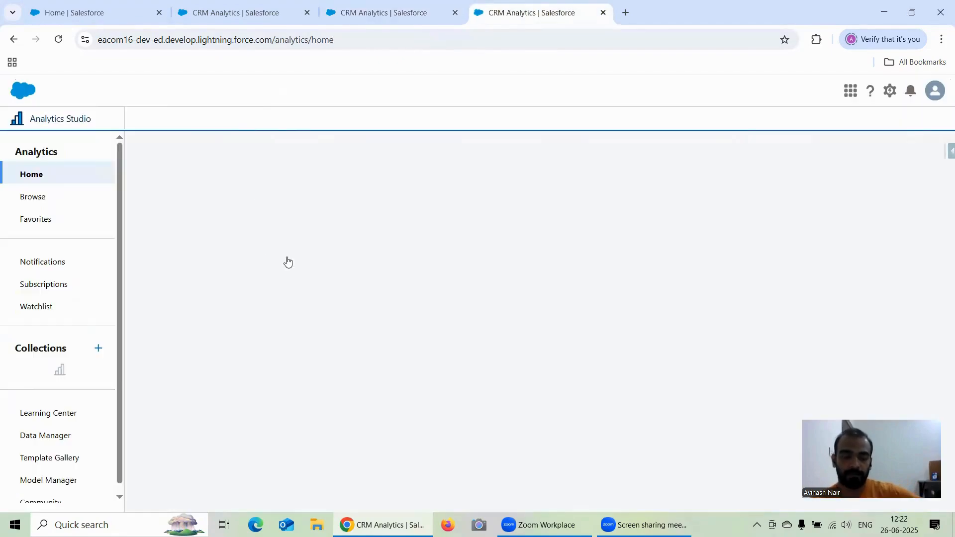
pyautogui.scroll(-4, 299, 259)
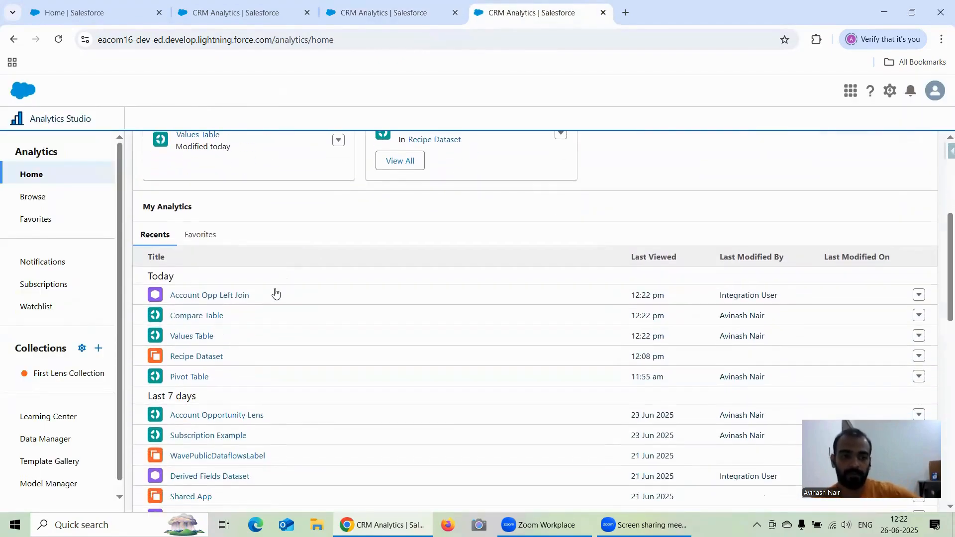
pyautogui.click(199, 377)
# Return to the Values Table lens and choose the Industry column in its column formatting settings.
pyautogui.click(228, 12)
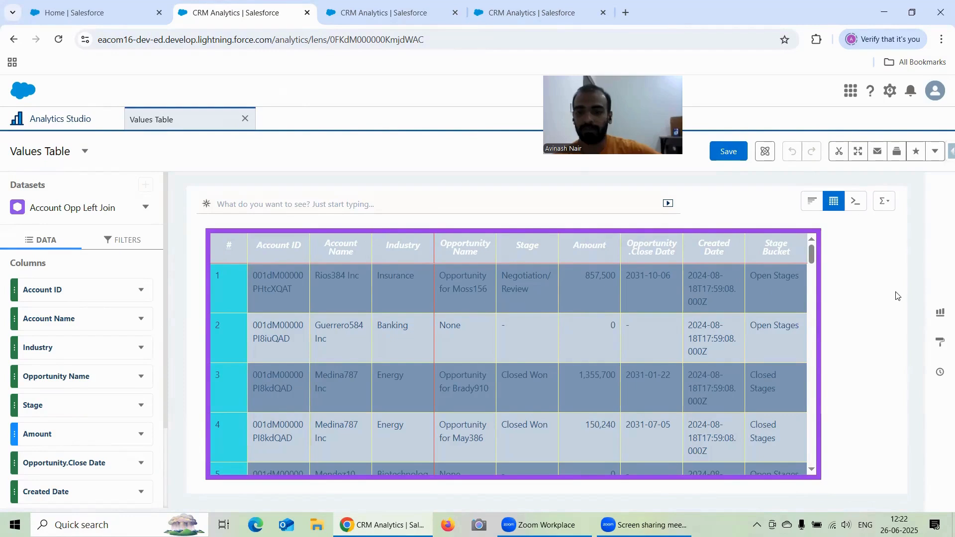
pyautogui.click(941, 343)
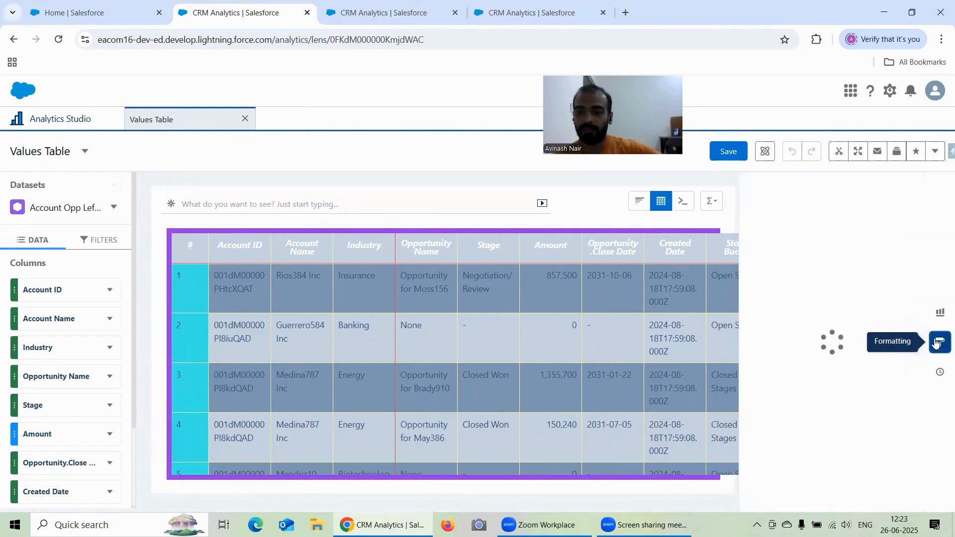
pyautogui.scroll(-2, 845, 253)
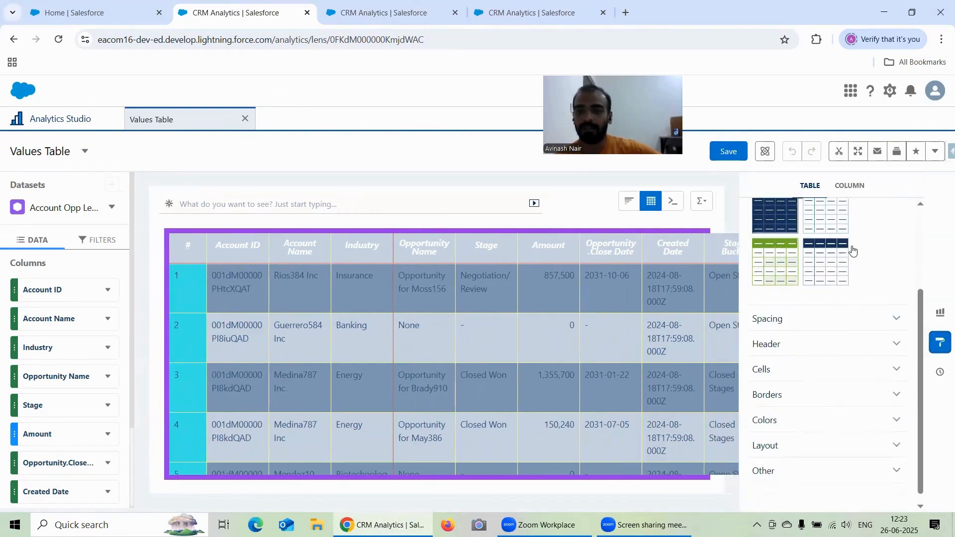
pyautogui.click(849, 185)
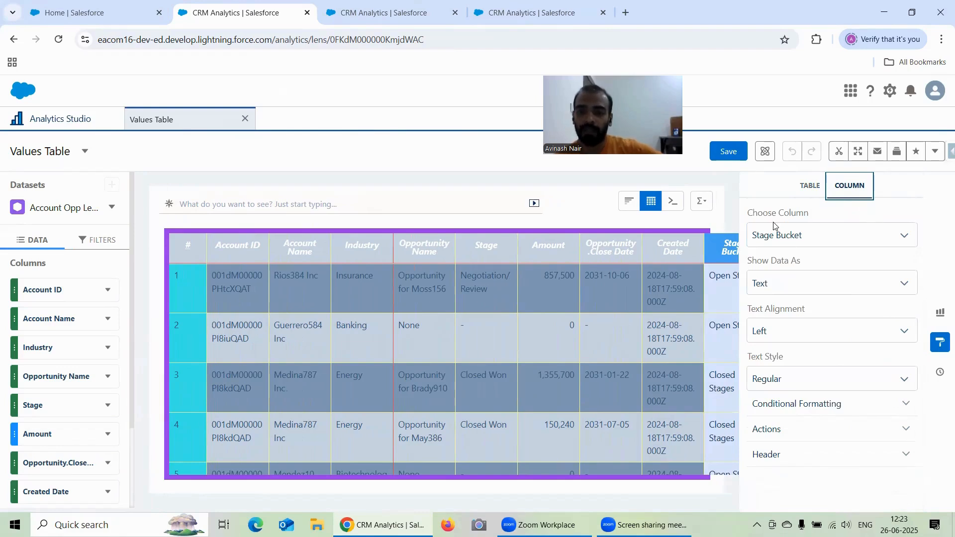
pyautogui.click(780, 244)
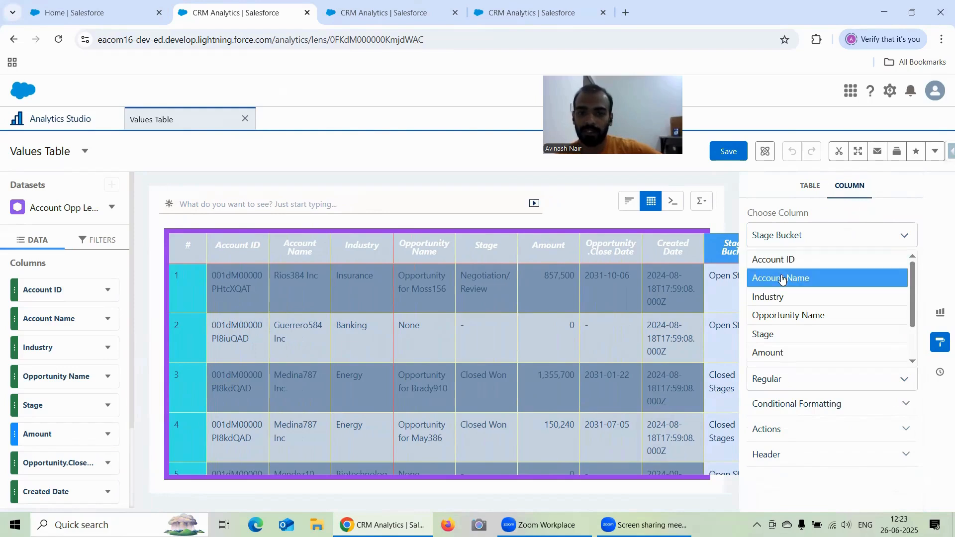
pyautogui.click(791, 298)
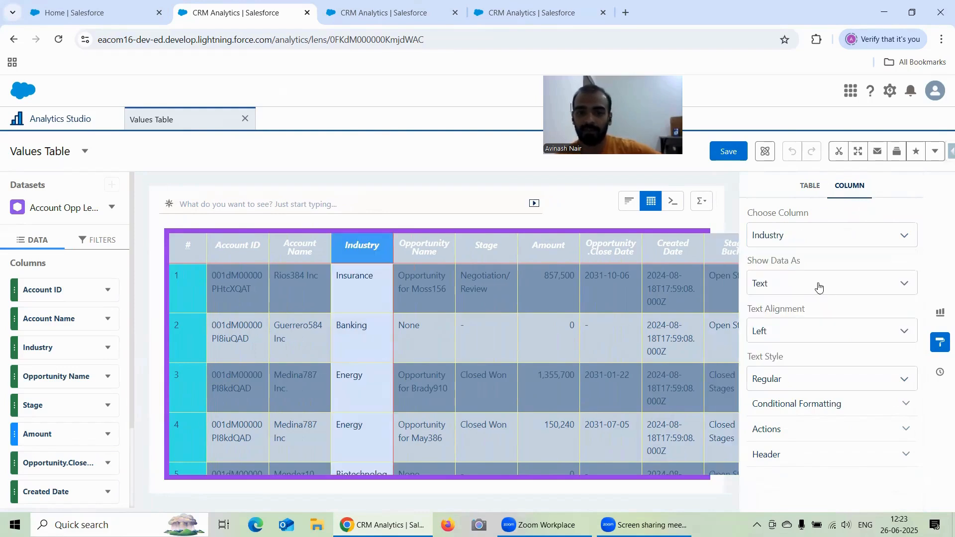
# Try showing the Industry column's data as Image, and restore it to Text.
pyautogui.click(786, 284)
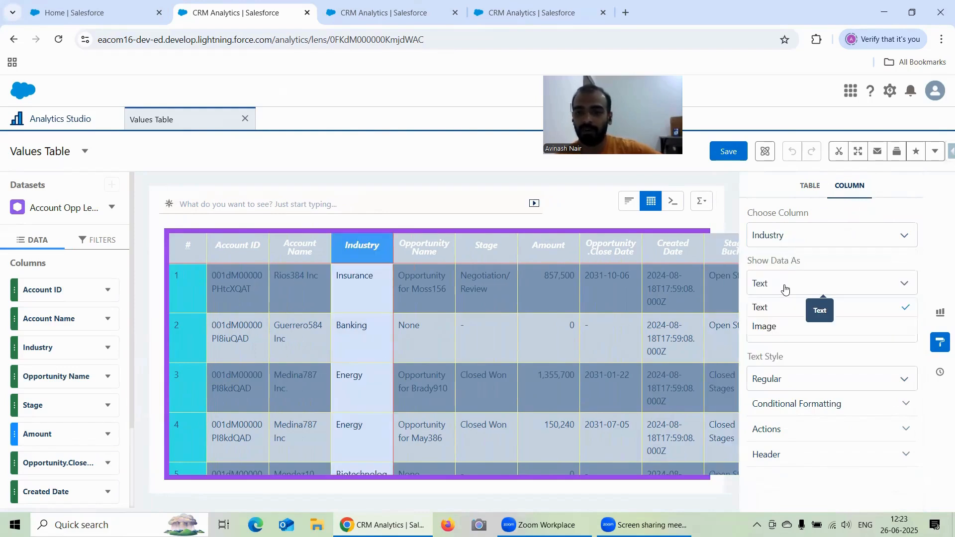
pyautogui.click(786, 327)
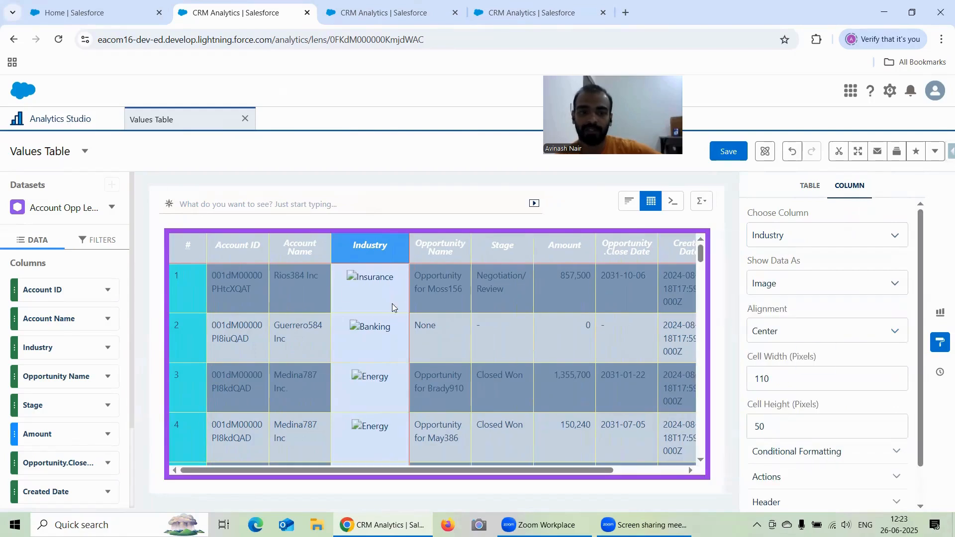
pyautogui.click(780, 284)
pyautogui.click(780, 305)
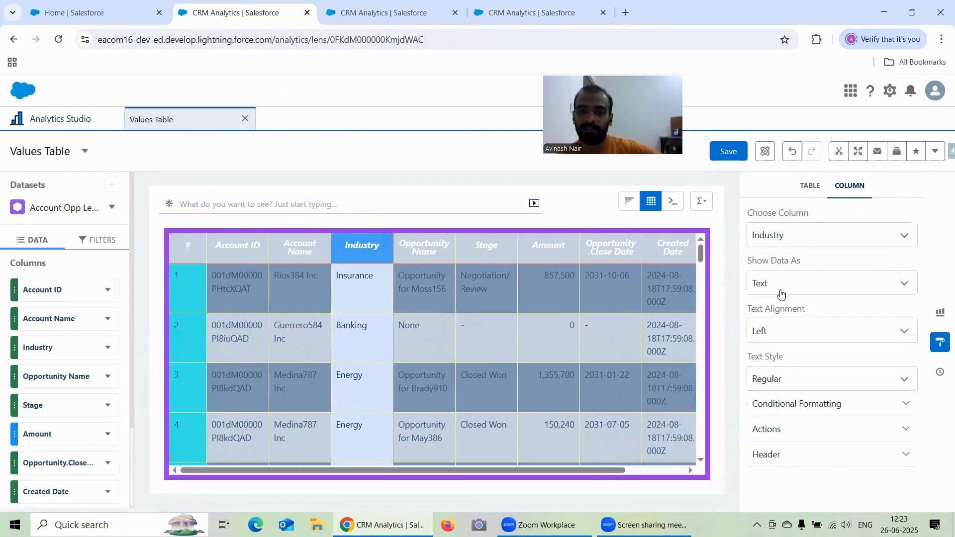
# Try centering the Industry column's text, set its alignment to Right, and set its text style to Bold.
pyautogui.click(794, 328)
pyautogui.click(793, 371)
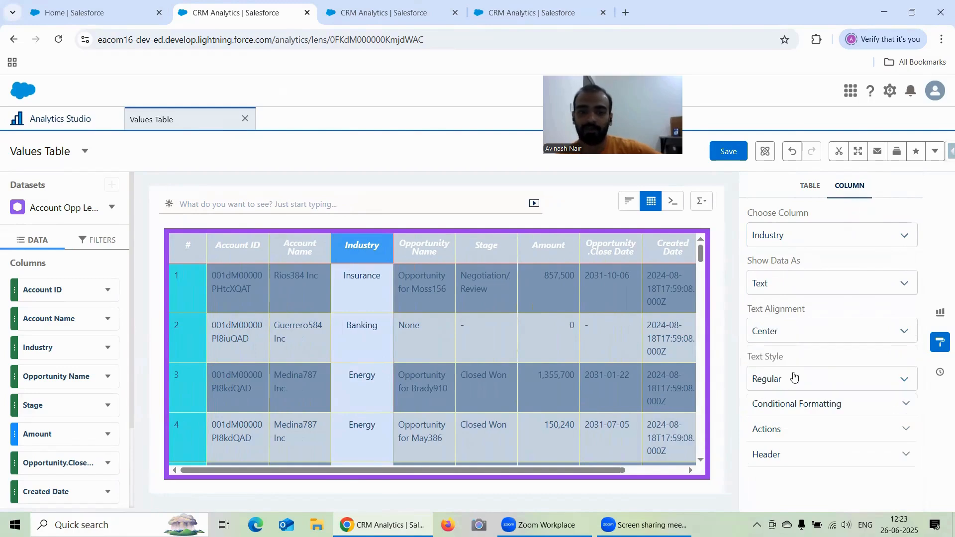
pyautogui.click(801, 330)
pyautogui.click(791, 395)
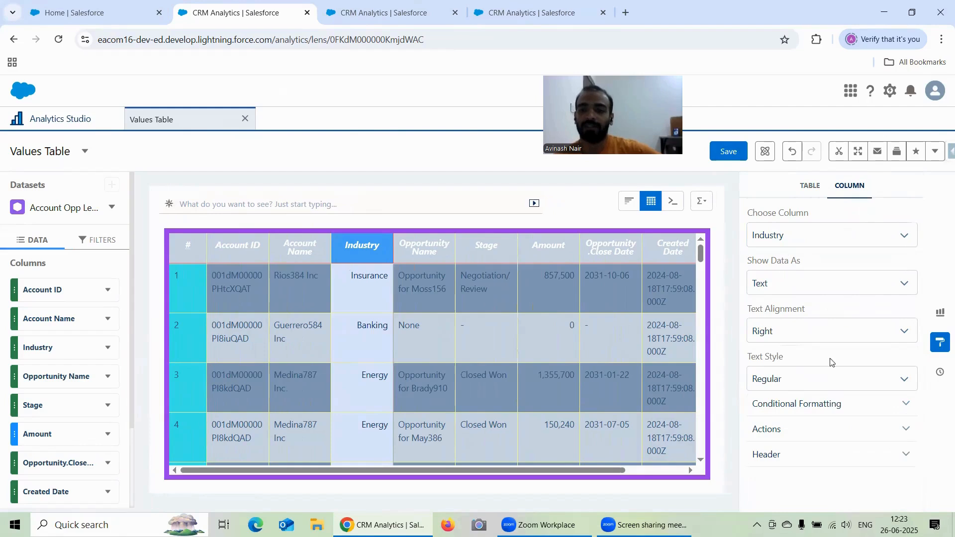
pyautogui.click(798, 383)
pyautogui.click(790, 423)
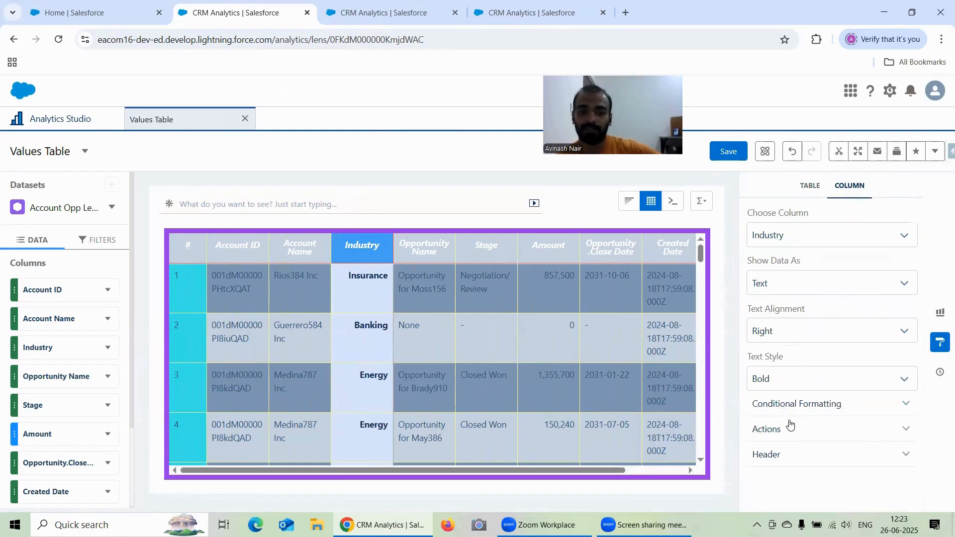
# Add a conditional formatting rule to the Industry column using Use Color in Reference Column with Industry as reference and Background Color style.
pyautogui.click(796, 403)
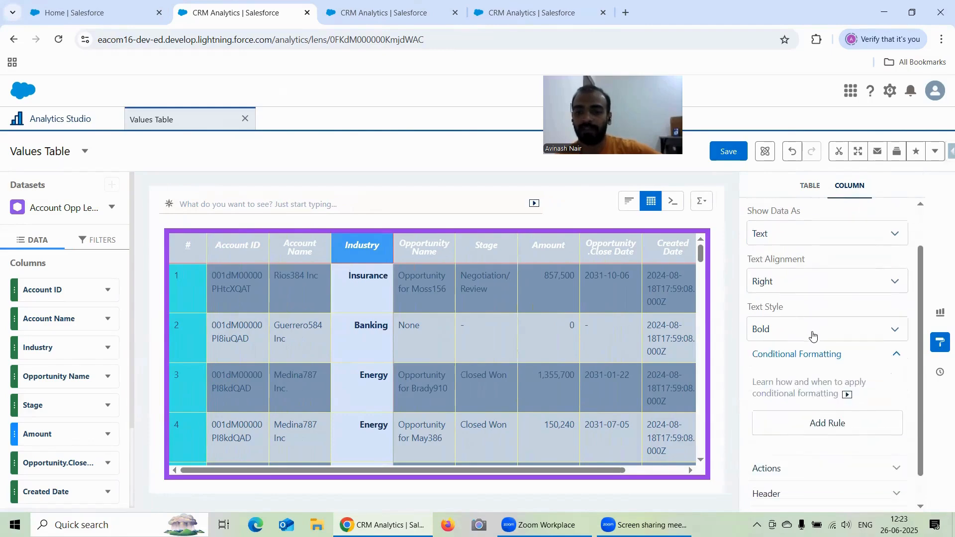
pyautogui.click(821, 389)
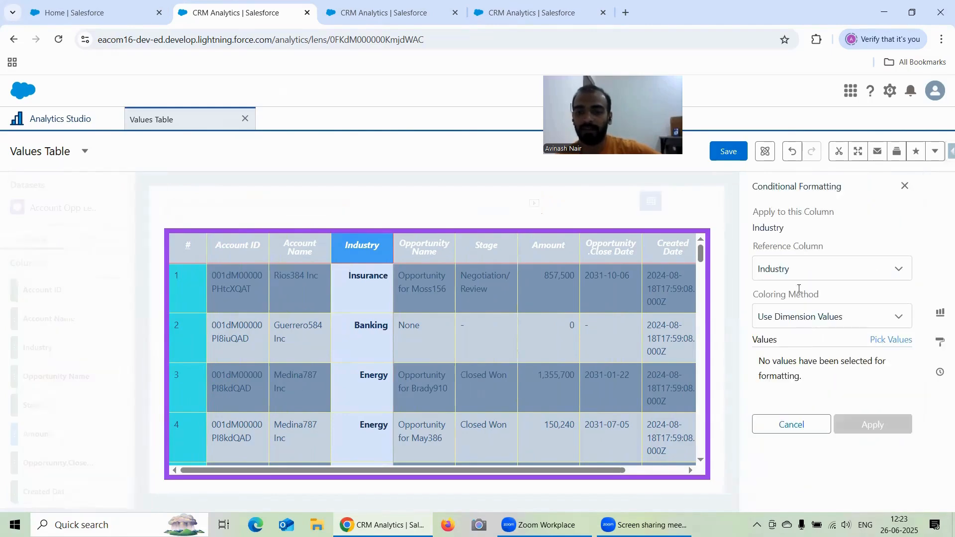
pyautogui.click(790, 316)
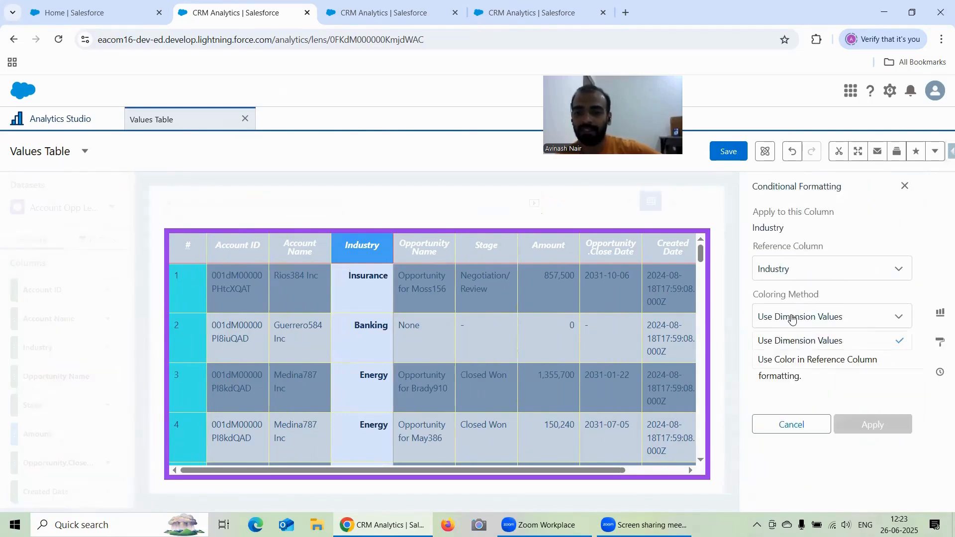
pyautogui.click(821, 366)
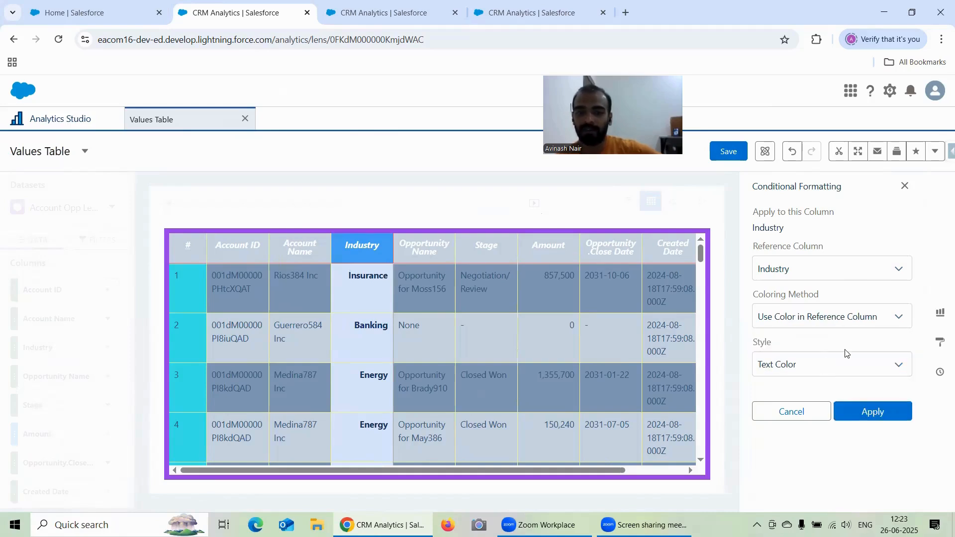
pyautogui.click(804, 363)
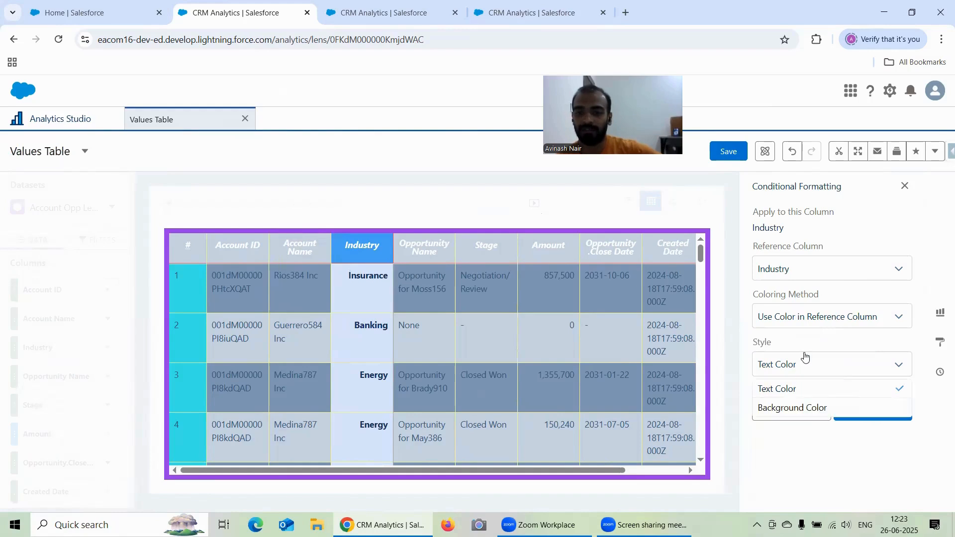
pyautogui.click(817, 406)
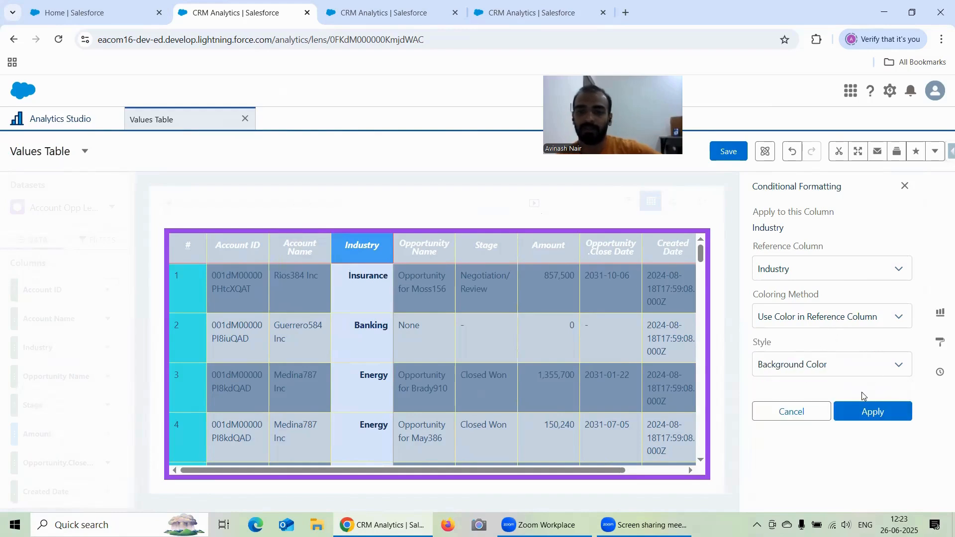
pyautogui.click(814, 367)
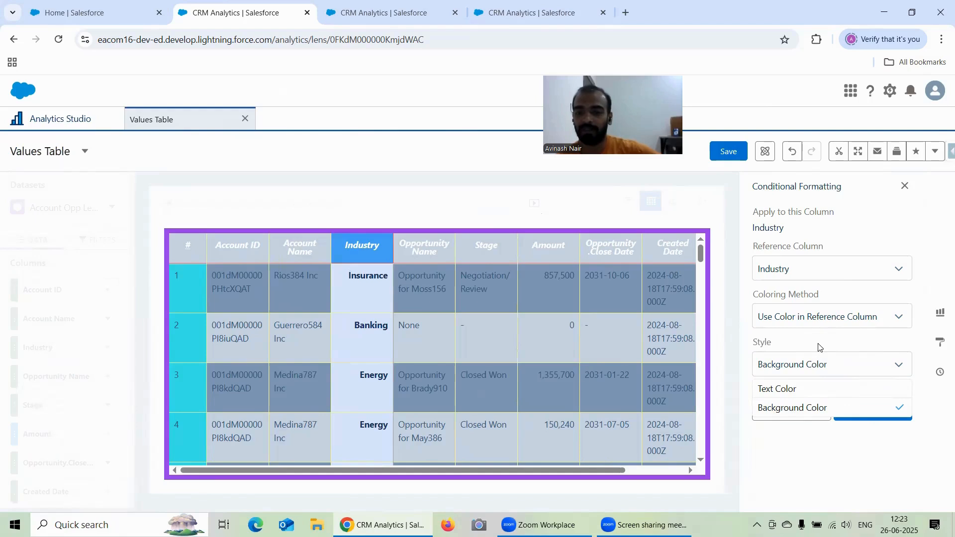
pyautogui.click(818, 348)
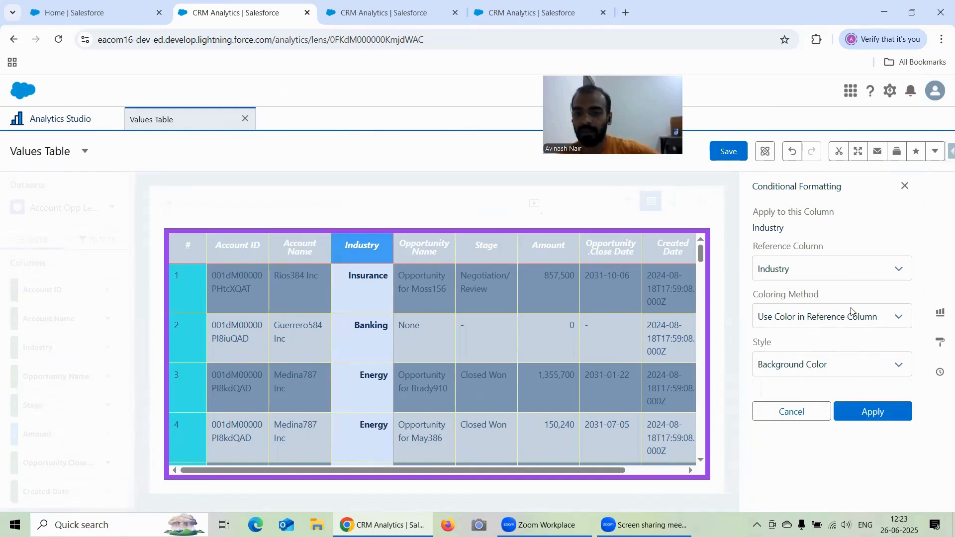
pyautogui.click(864, 411)
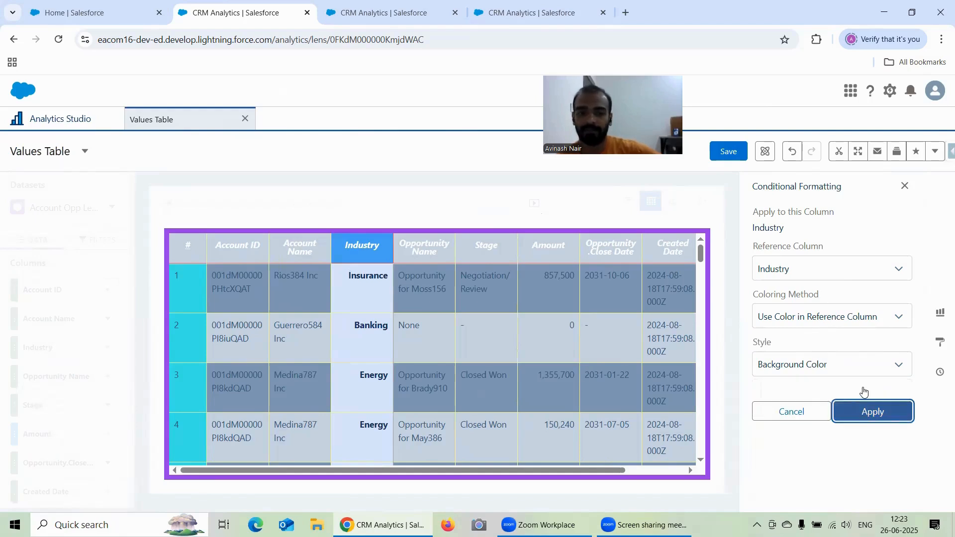
pyautogui.click(873, 412)
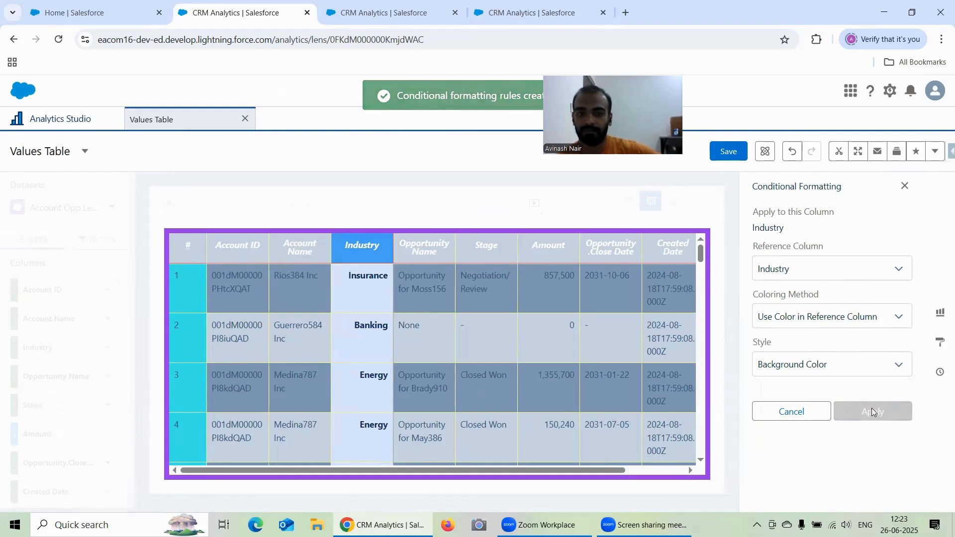
pyautogui.click(792, 411)
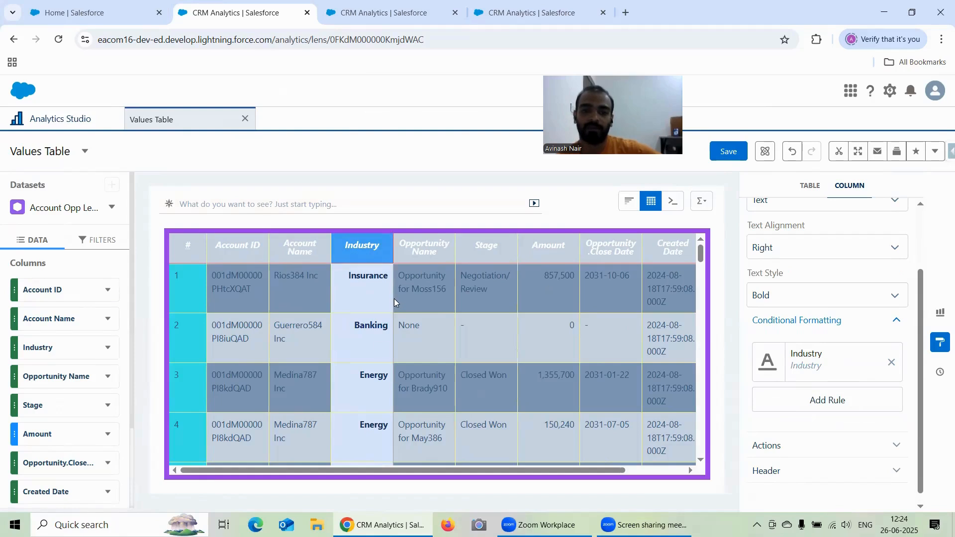
# Start a second conditional formatting rule for the Industry column using dimension values, with Banking as the value to format.
pyautogui.scroll(-1, 845, 311)
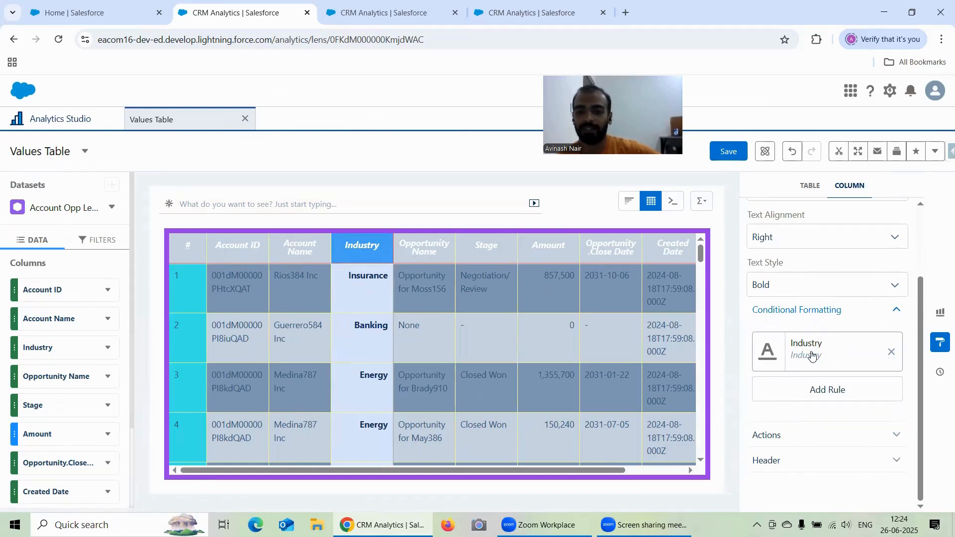
pyautogui.click(827, 390)
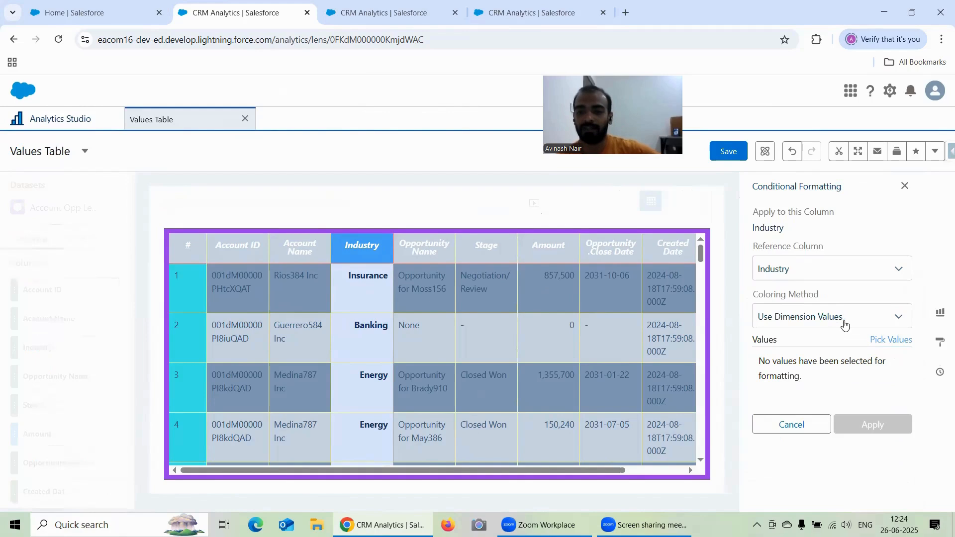
pyautogui.click(880, 342)
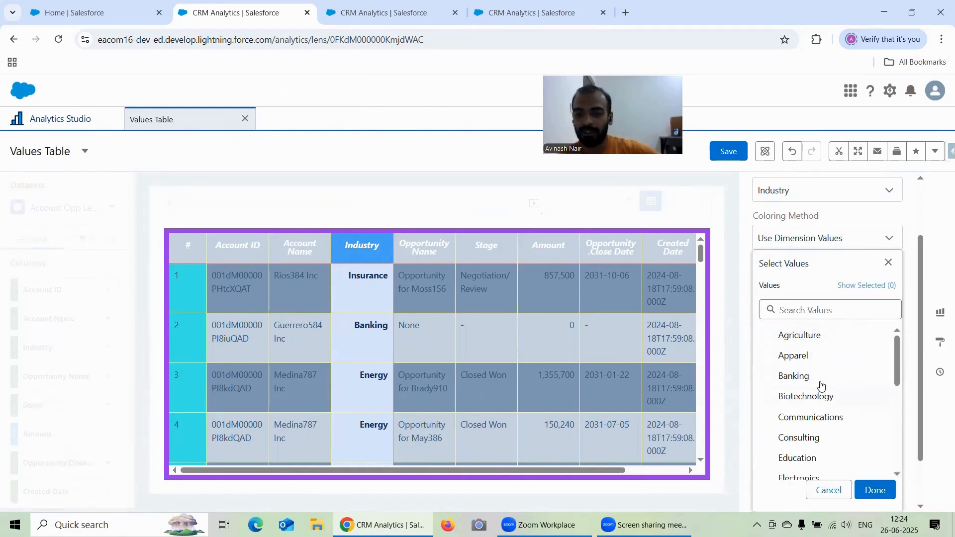
pyautogui.scroll(-4, 821, 387)
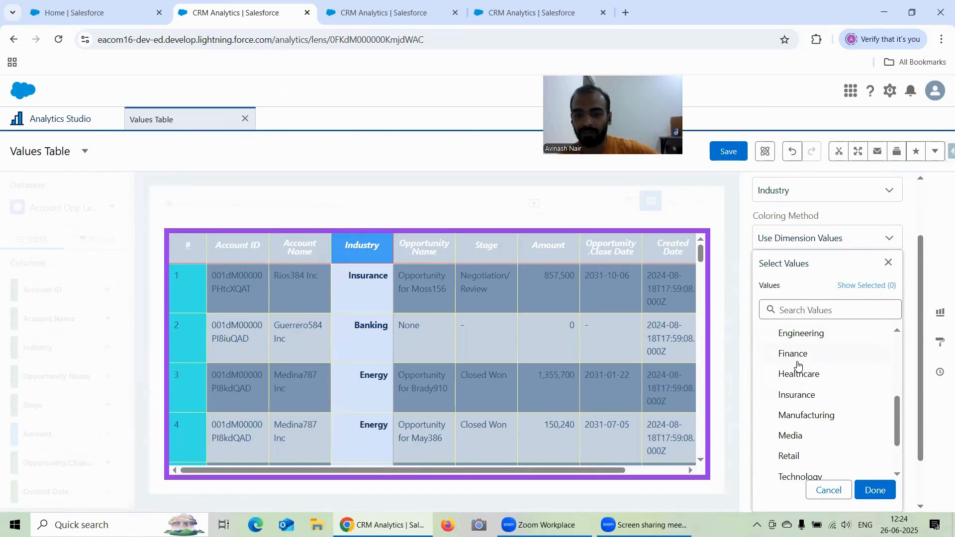
pyautogui.scroll(4, 810, 368)
pyautogui.click(799, 378)
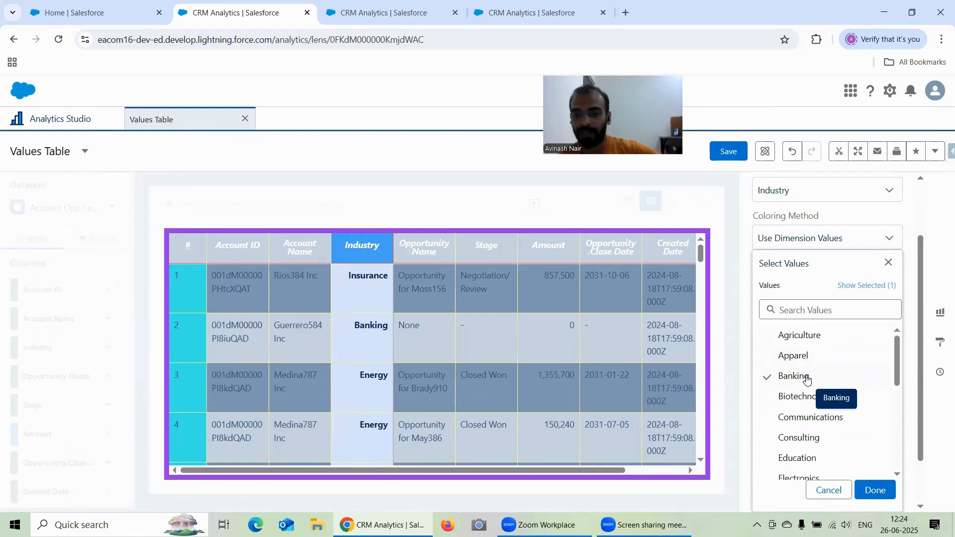
pyautogui.click(876, 491)
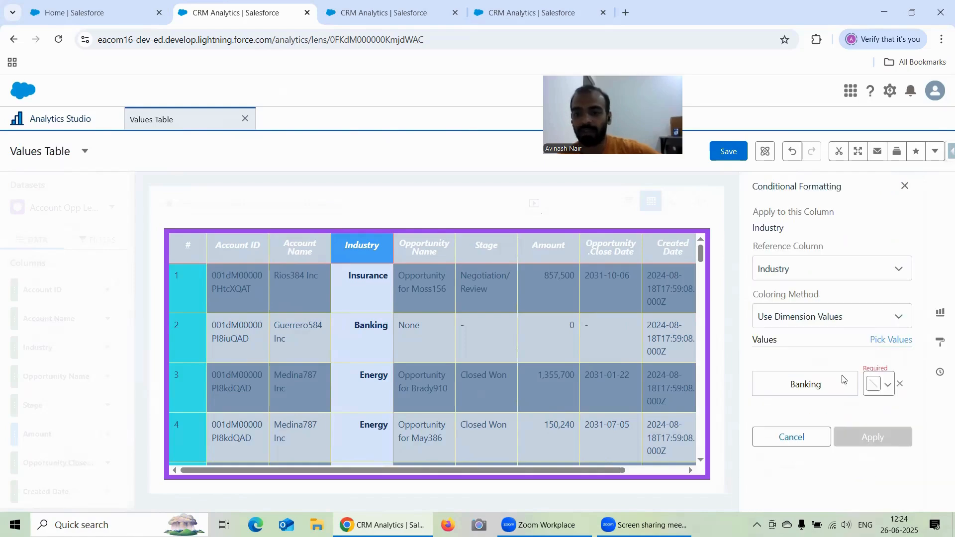
# Set the Banking value's text color to green, apply the rule and close the rule settings.
pyautogui.click(869, 383)
pyautogui.click(762, 428)
pyautogui.scroll(-2, 846, 398)
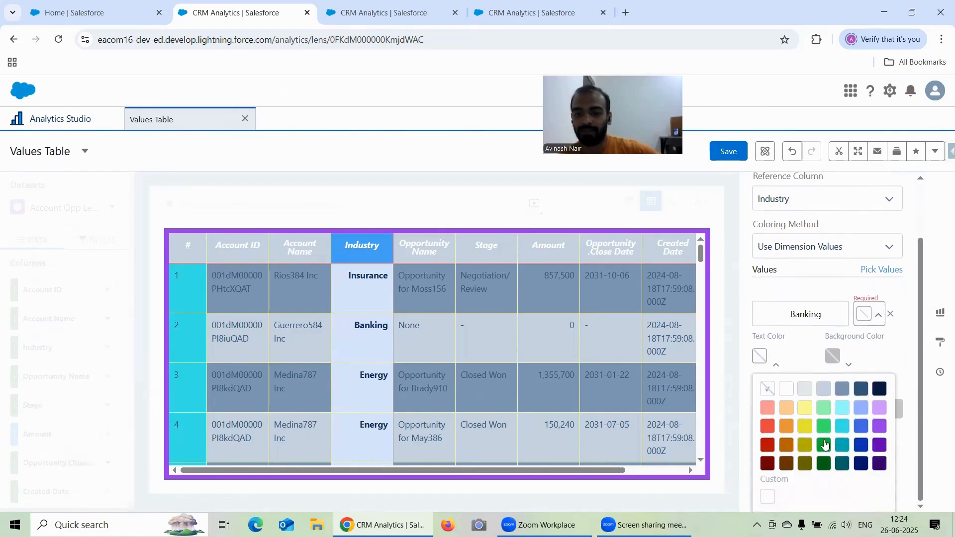
pyautogui.click(823, 444)
pyautogui.click(830, 357)
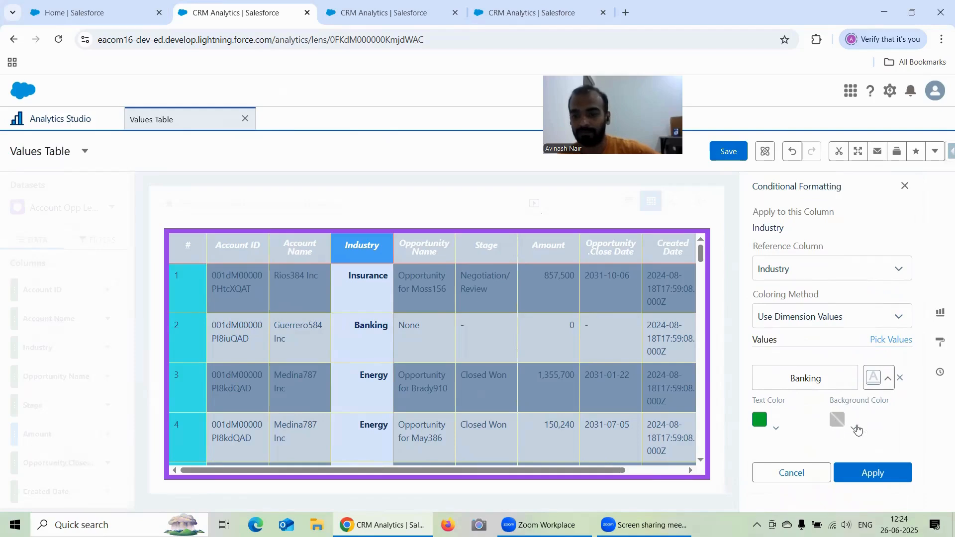
pyautogui.click(875, 379)
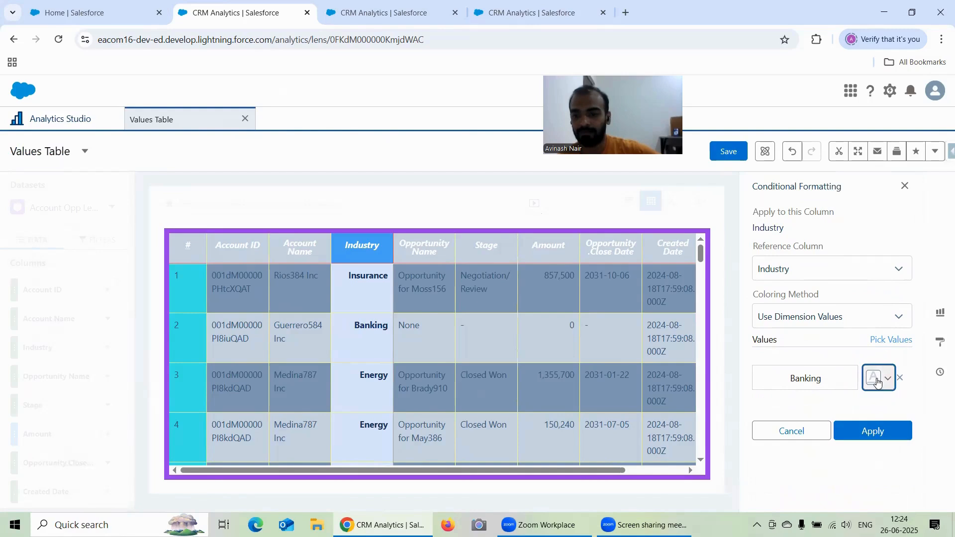
pyautogui.click(869, 431)
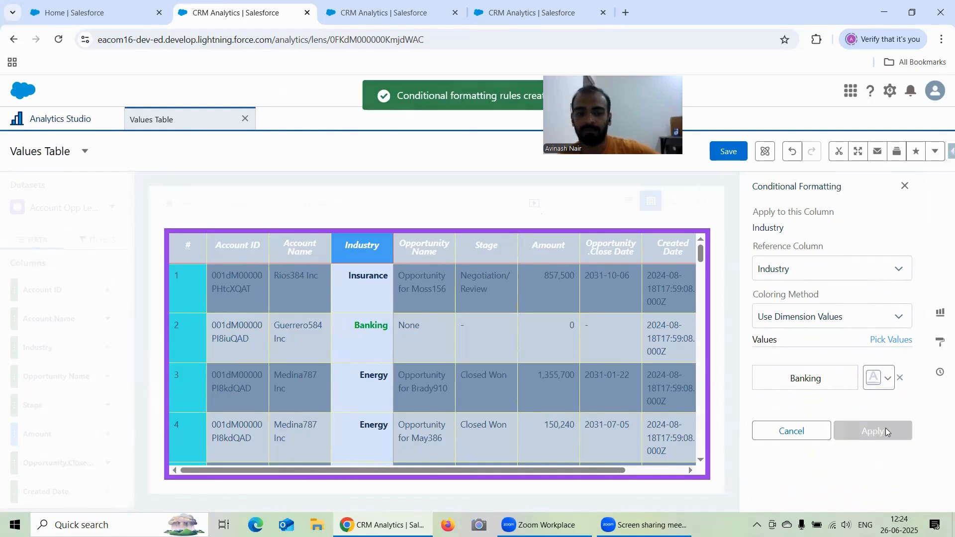
pyautogui.click(814, 430)
pyautogui.scroll(-1, 813, 398)
pyautogui.click(815, 359)
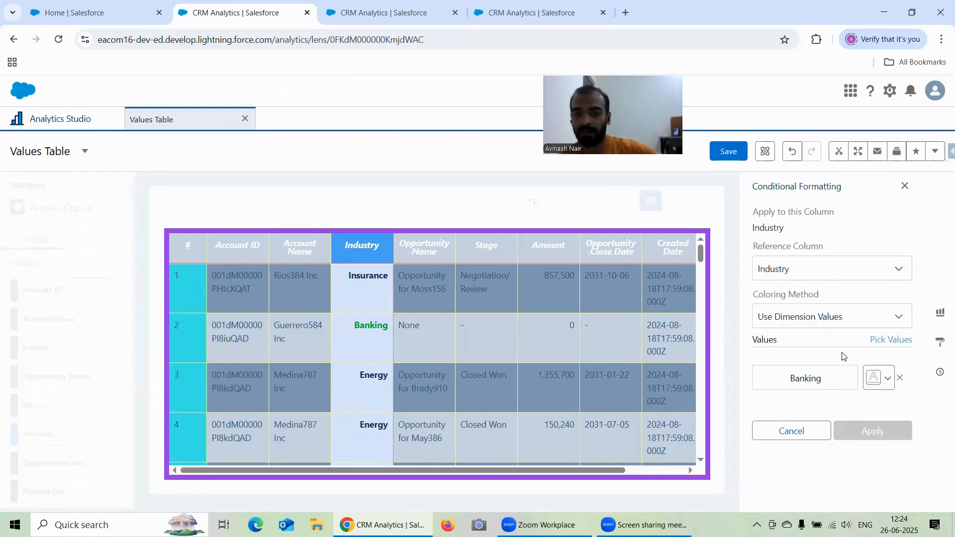
pyautogui.click(881, 381)
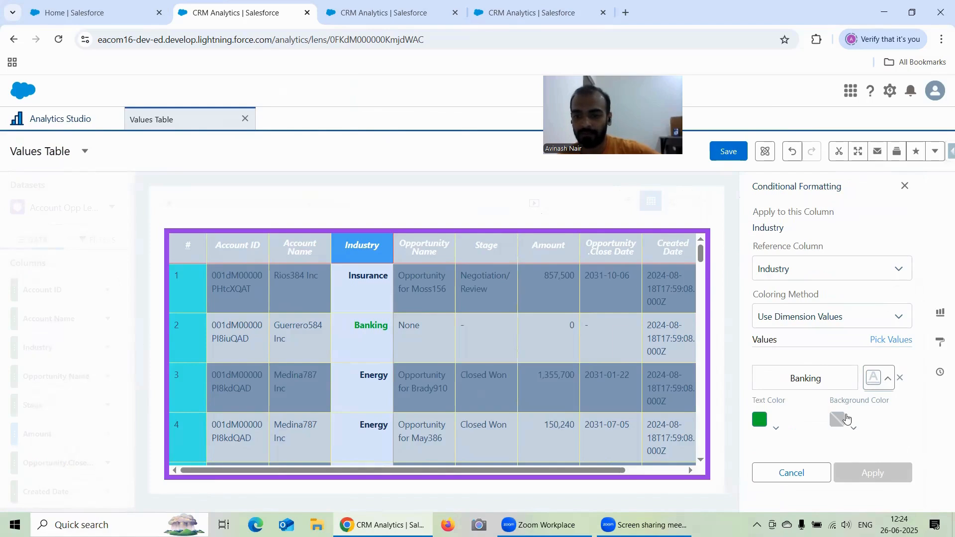
pyautogui.click(760, 422)
pyautogui.click(846, 421)
pyautogui.click(901, 378)
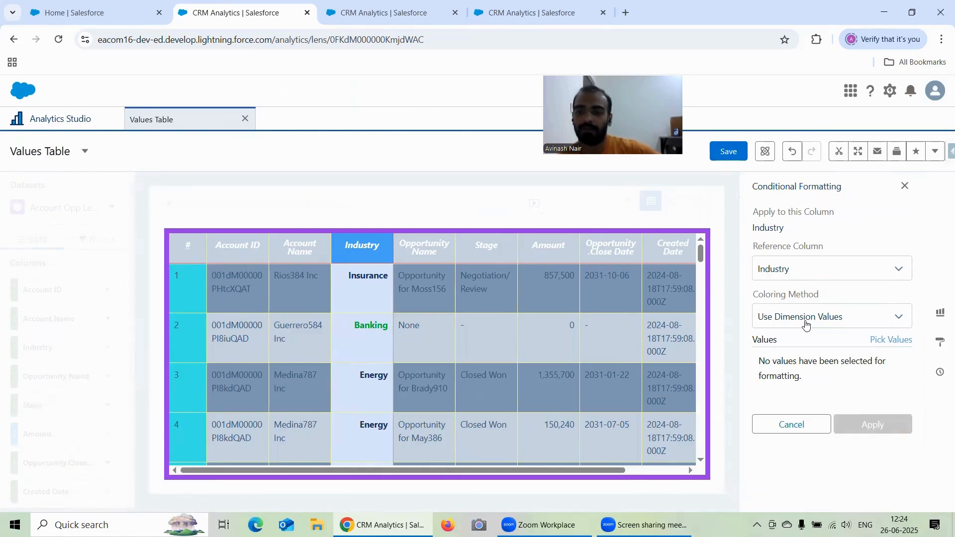
pyautogui.click(790, 424)
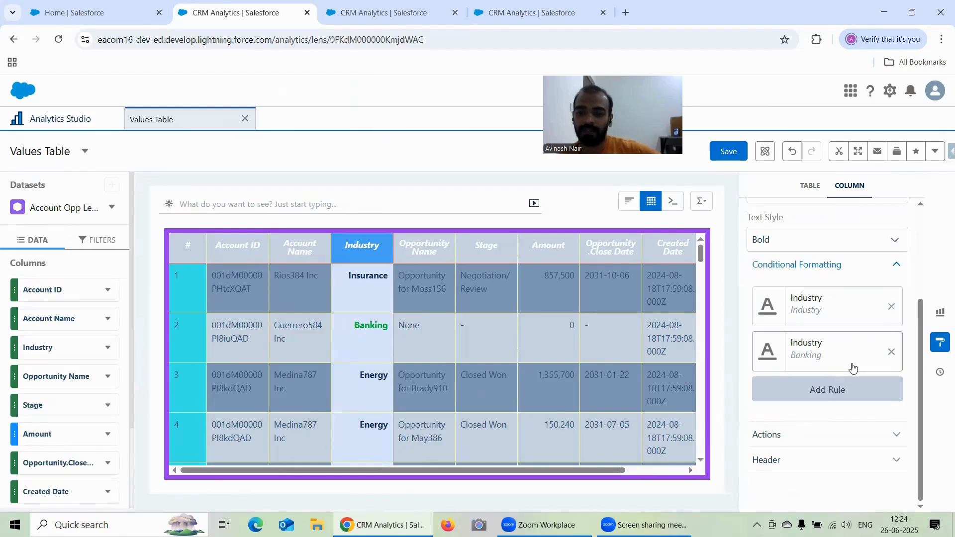
# Open the Learn more help page for the Industry column's record actions, confirm the redirect, and close the help pages to return to the lens.
pyautogui.click(777, 444)
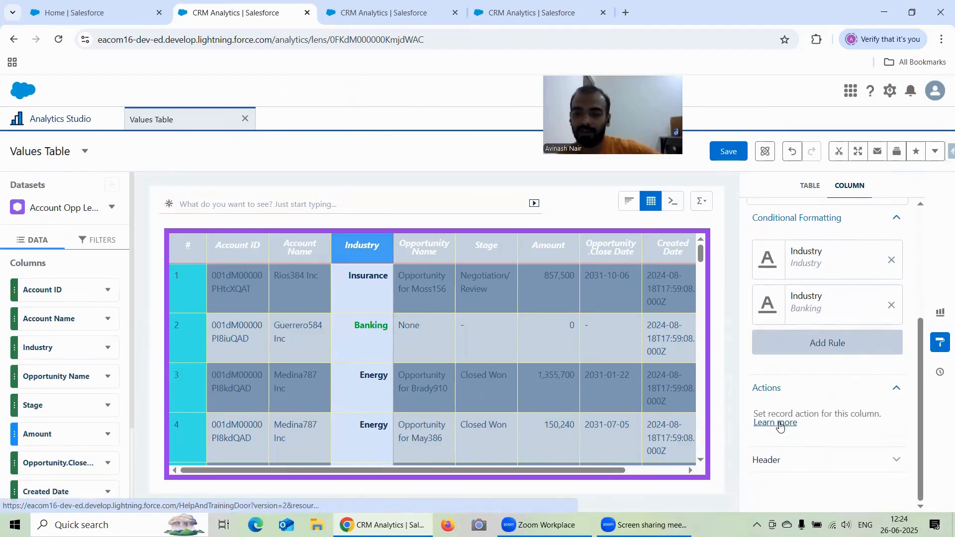
pyautogui.click(779, 423)
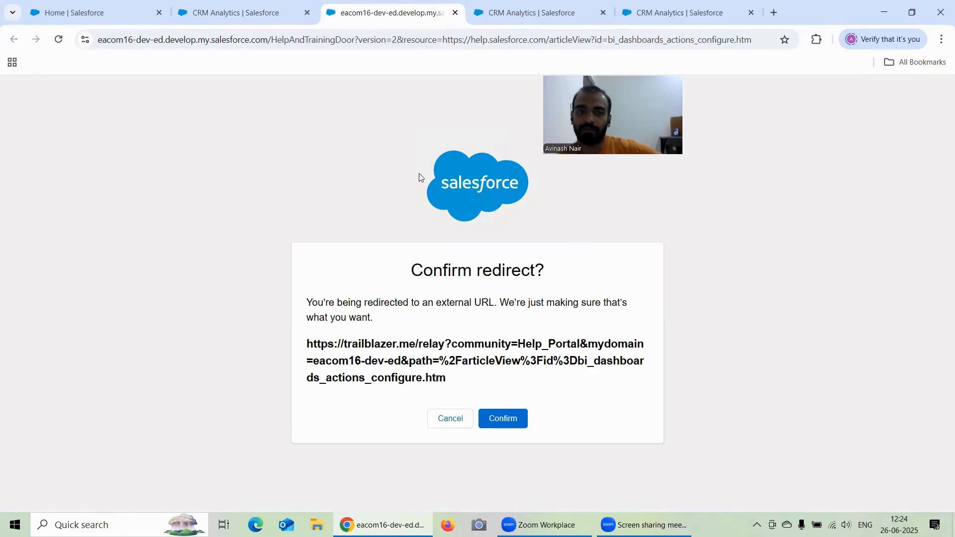
pyautogui.click(496, 425)
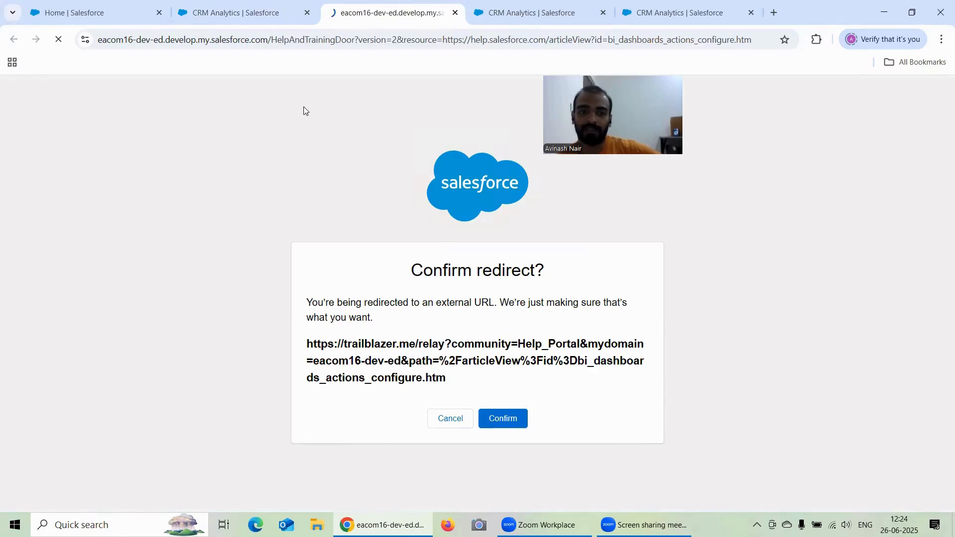
pyautogui.click(208, 13)
pyautogui.click(777, 424)
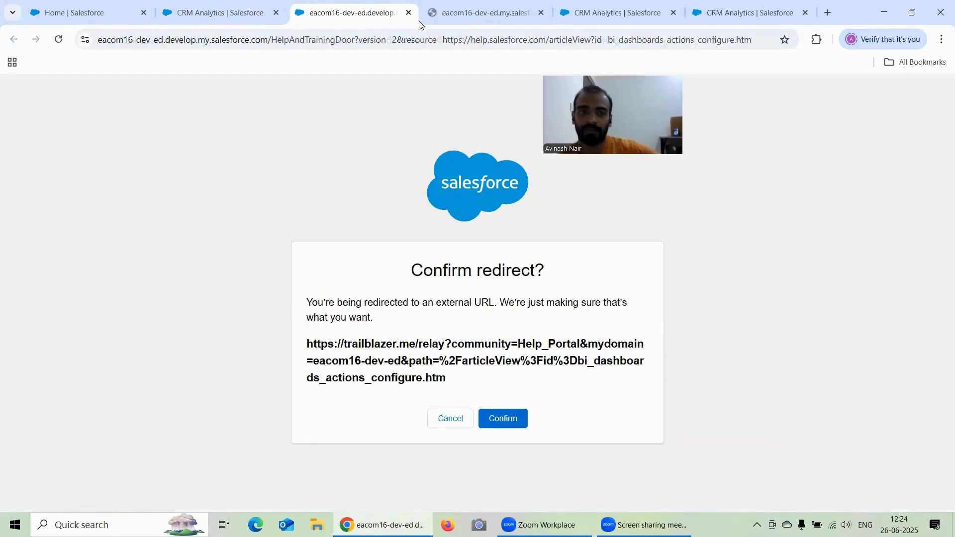
pyautogui.click(409, 12)
pyautogui.click(398, 13)
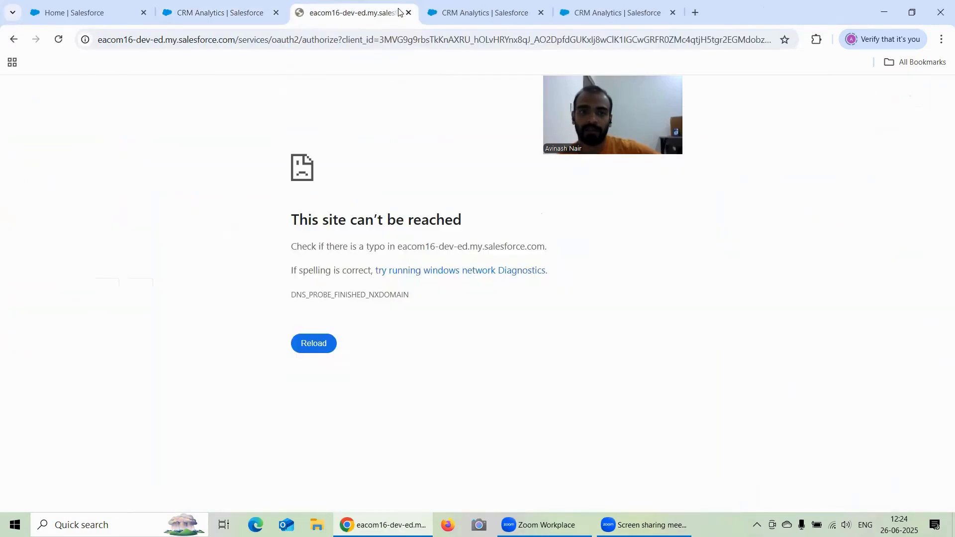
pyautogui.click(408, 13)
pyautogui.click(247, 12)
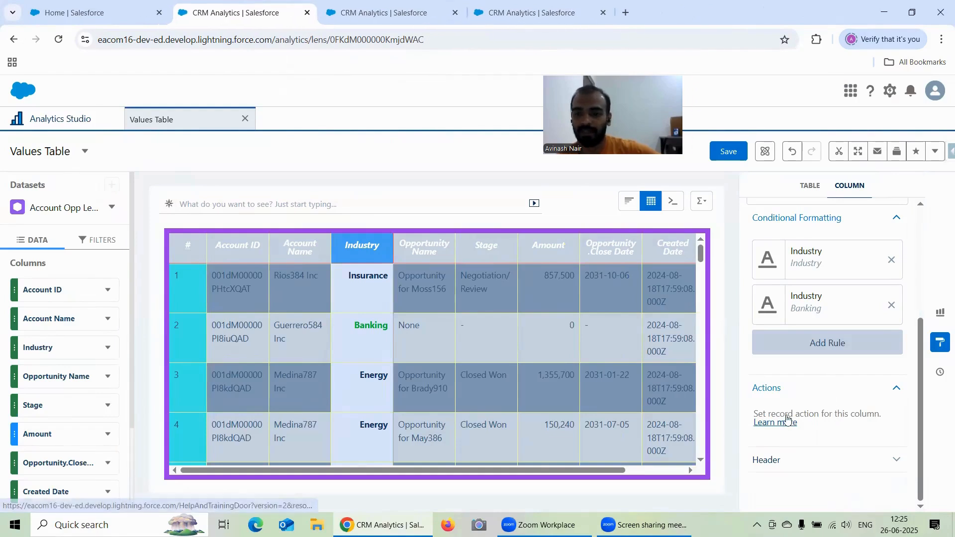
# Try the None and Default tooltip options for the Industry column's header.
pyautogui.click(815, 460)
pyautogui.scroll(-1, 840, 393)
pyautogui.scroll(-1, 840, 392)
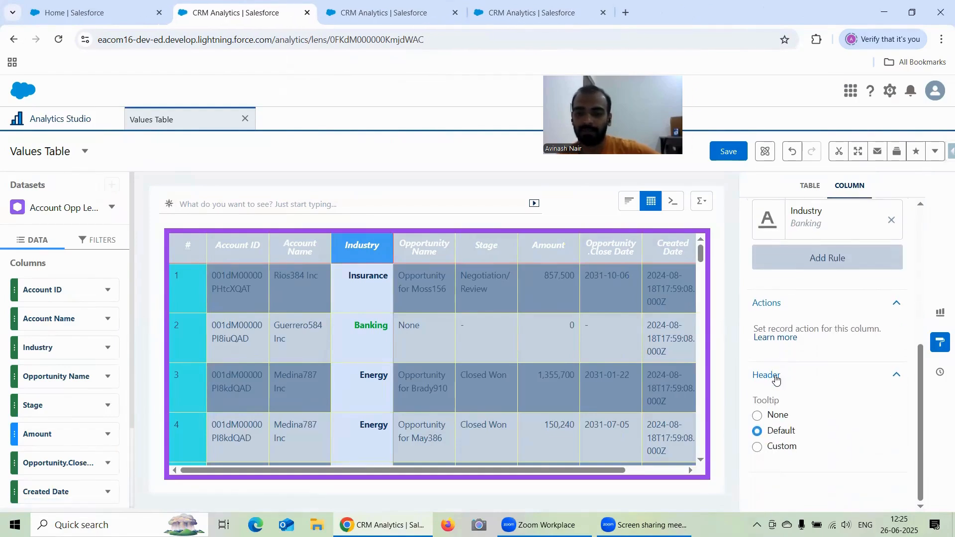
pyautogui.click(758, 416)
pyautogui.click(757, 434)
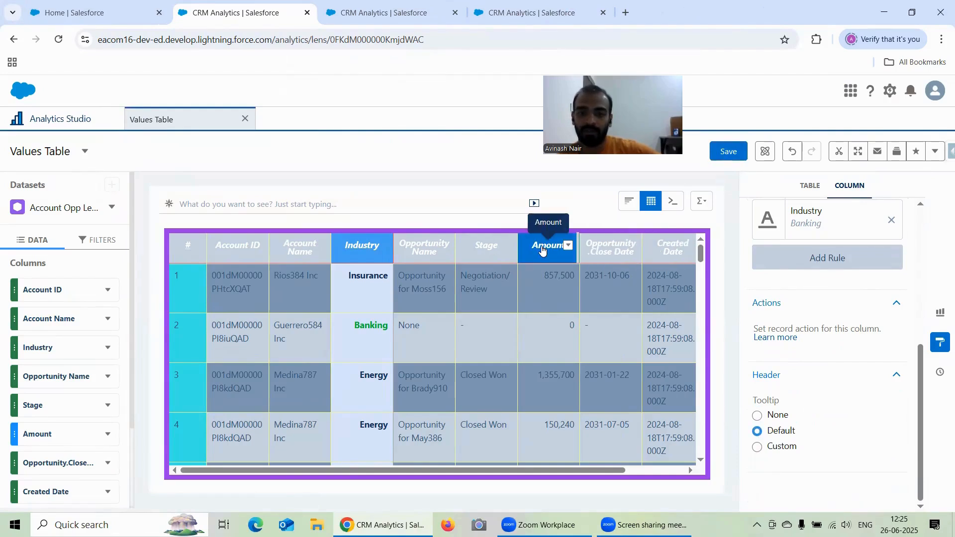
pyautogui.click(758, 417)
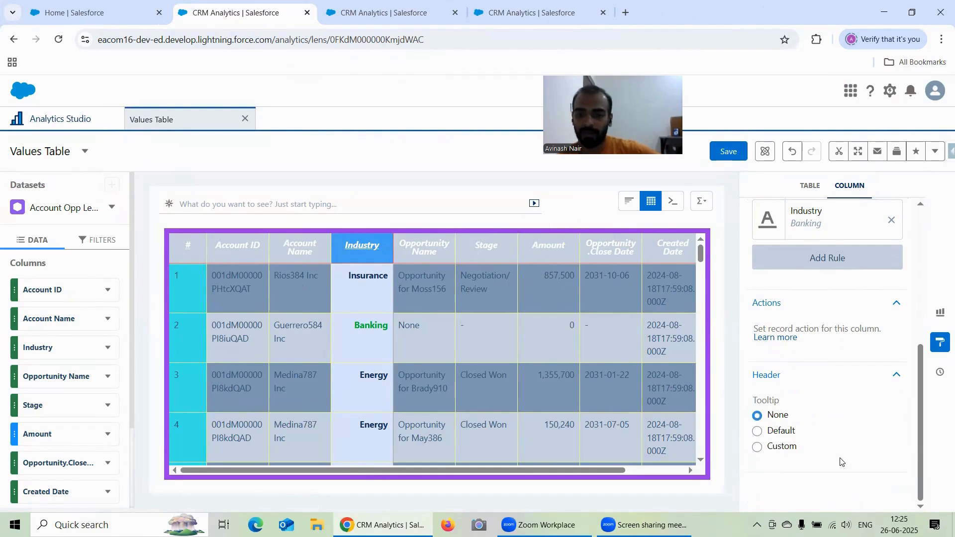
pyautogui.click(769, 431)
# Give the Industry header a custom tooltip reading "This is a Values Tables" and close the formatting settings to check it.
pyautogui.click(756, 447)
pyautogui.scroll(-1, 830, 389)
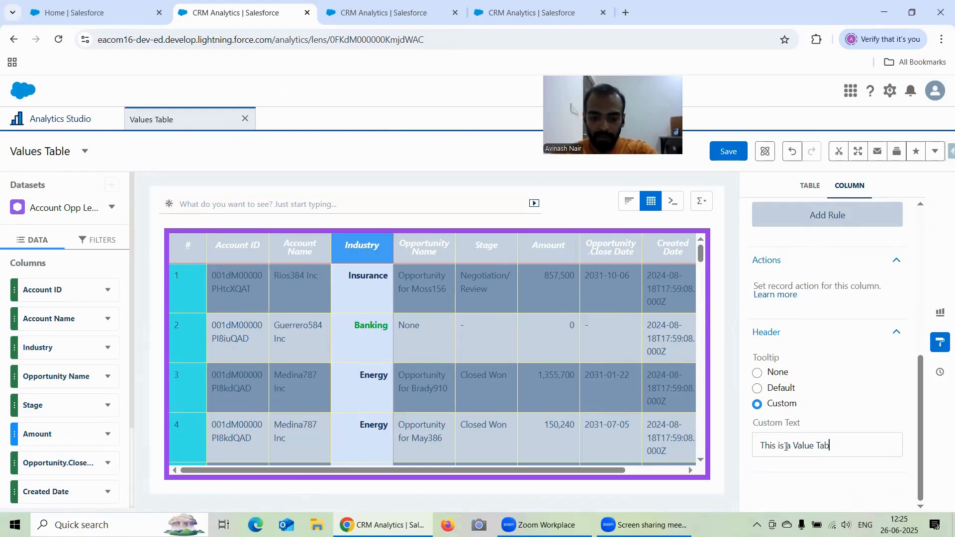
pyautogui.write('s')
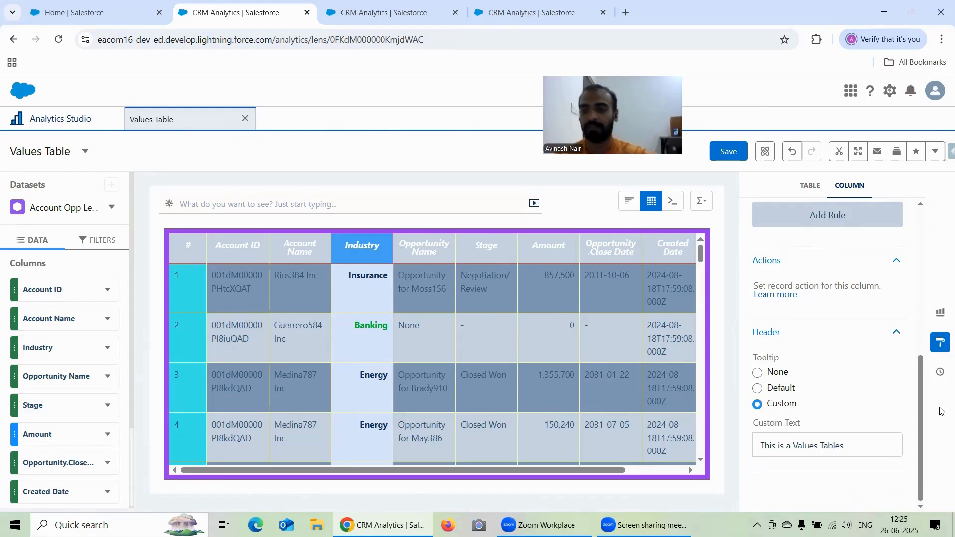
pyautogui.click(940, 342)
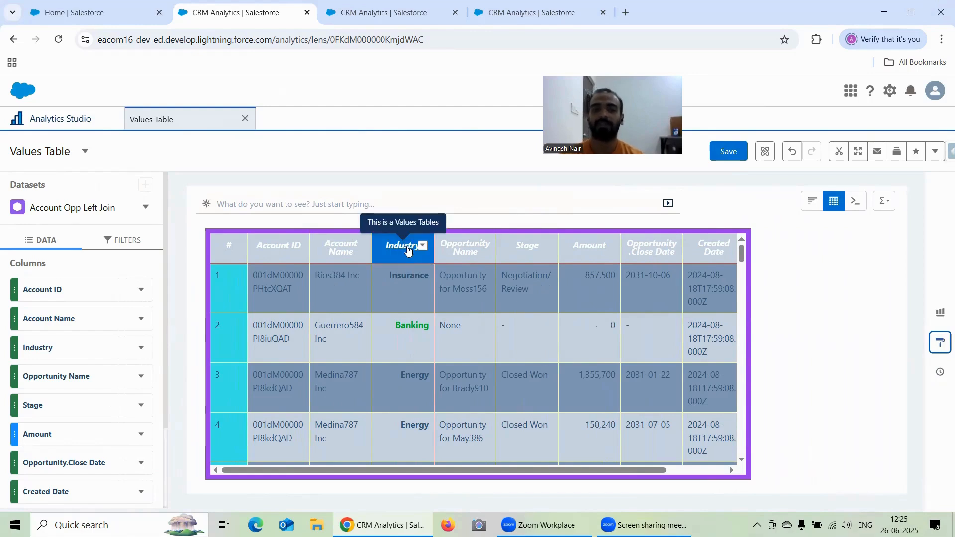
# Examine the Stage Bucket column's formatting settings, including its conditional formatting and header tooltip options.
pyautogui.click(942, 350)
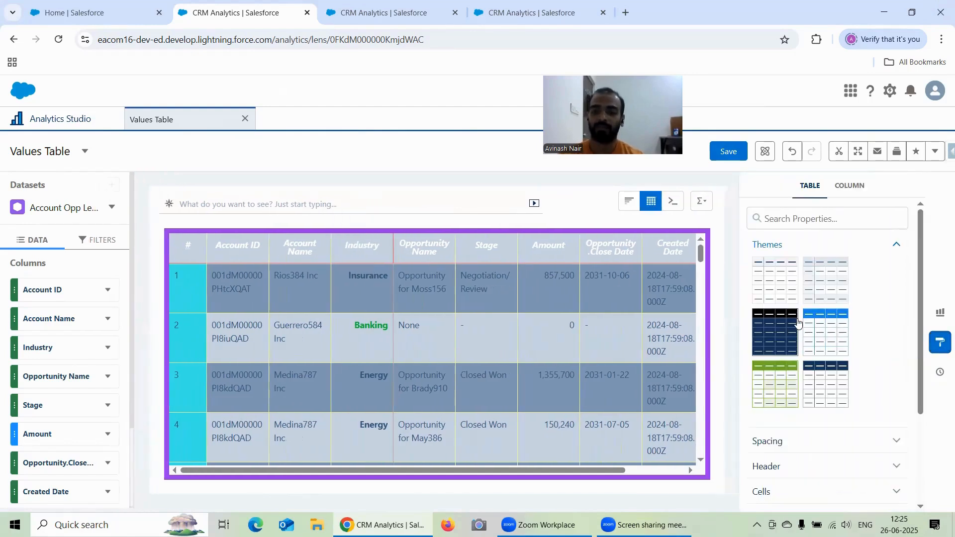
pyautogui.click(850, 186)
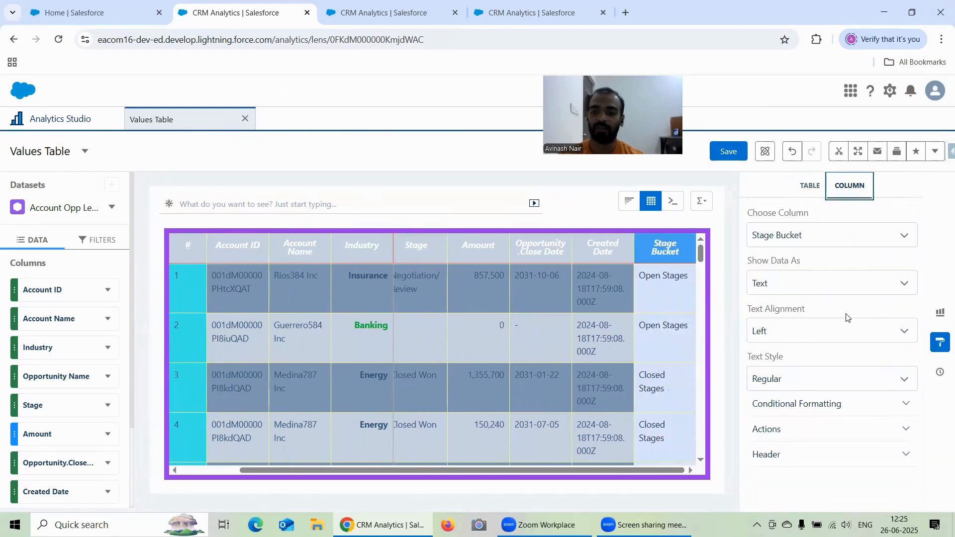
pyautogui.click(798, 407)
pyautogui.scroll(-2, 840, 337)
pyautogui.click(801, 461)
pyautogui.scroll(-2, 820, 382)
pyautogui.scroll(4, 827, 368)
pyautogui.scroll(-3, 827, 318)
pyautogui.scroll(-1, 825, 305)
pyautogui.scroll(4, 780, 368)
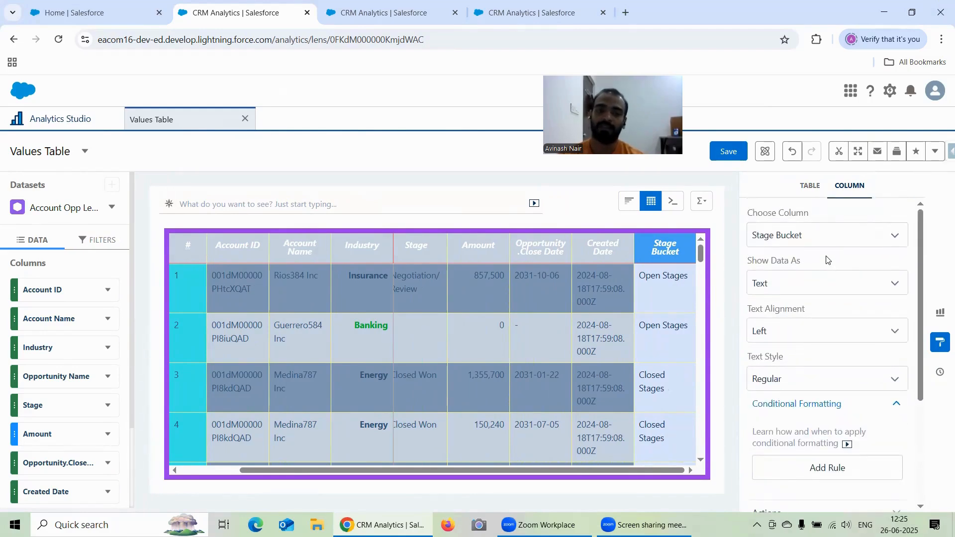
pyautogui.scroll(-3, 836, 318)
pyautogui.scroll(-1, 836, 318)
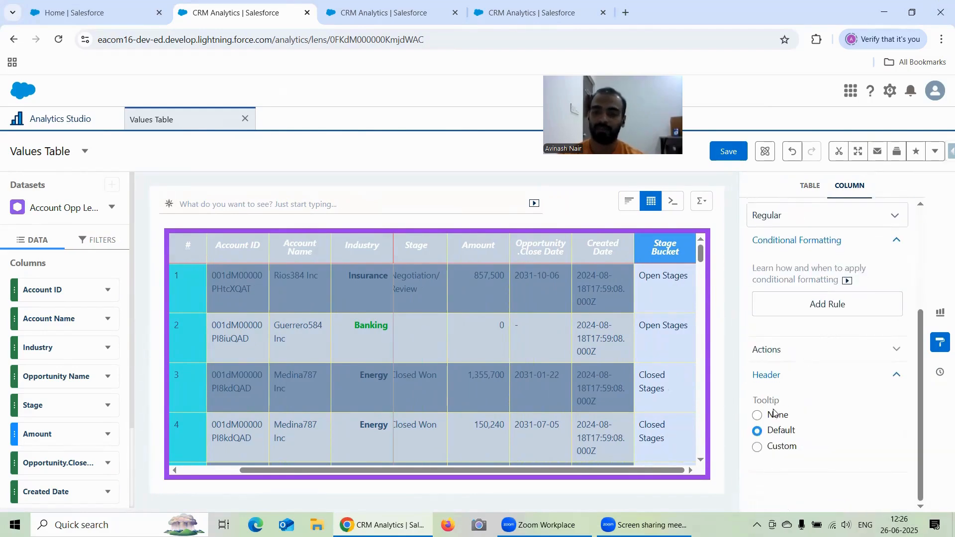
pyautogui.click(940, 342)
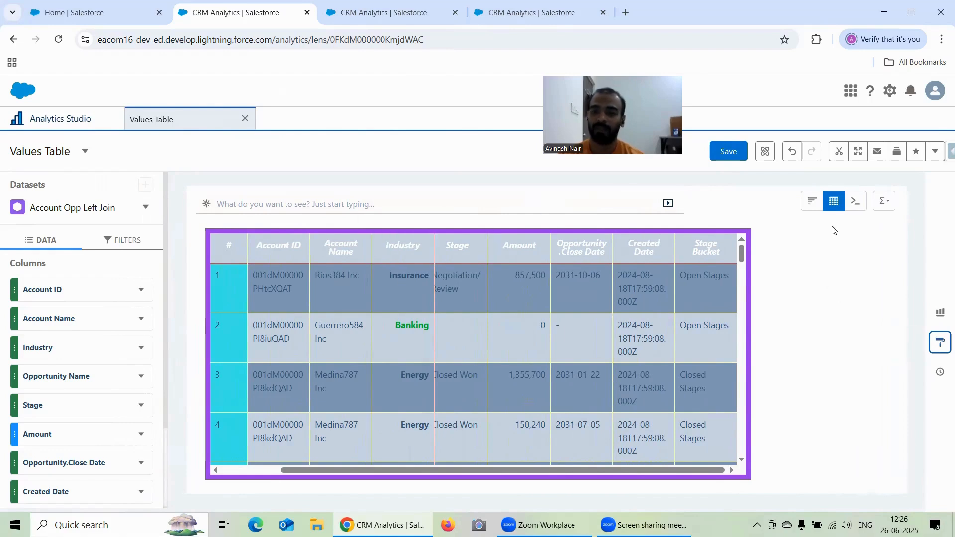
# Reopen the column formatting settings and choose Stage as the column to format.
pyautogui.click(942, 343)
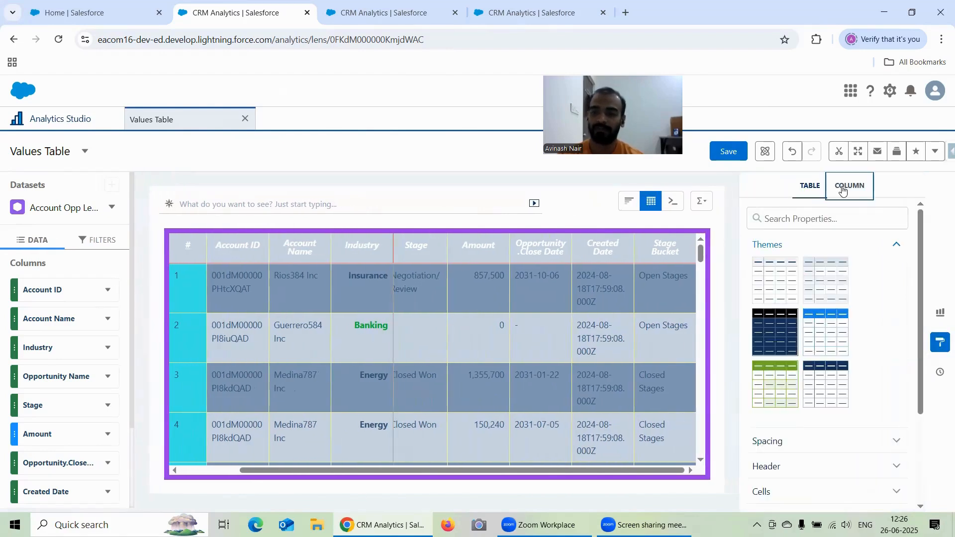
pyautogui.click(849, 185)
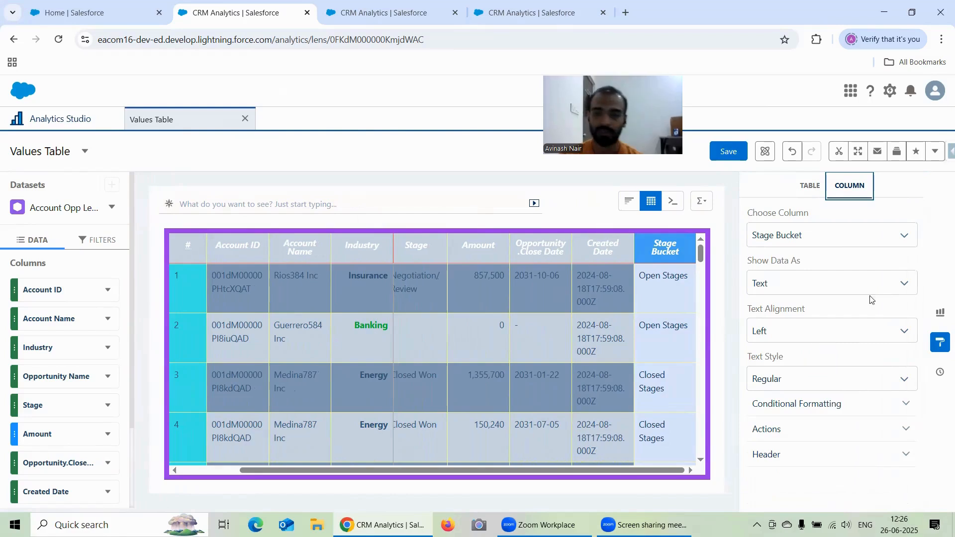
pyautogui.click(783, 242)
pyautogui.click(785, 243)
pyautogui.doubleClick(787, 243)
pyautogui.scroll(-3, 798, 310)
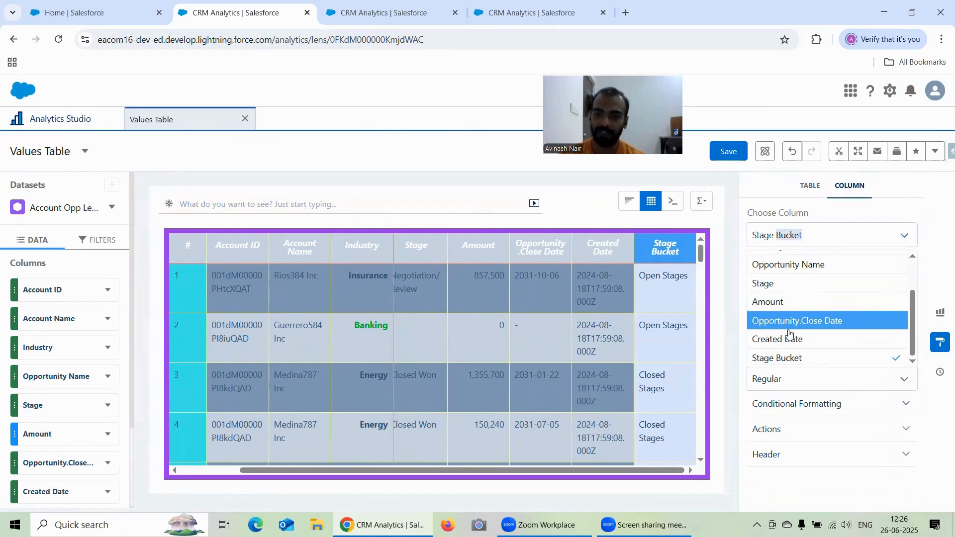
pyautogui.scroll(3, 790, 332)
pyautogui.click(784, 334)
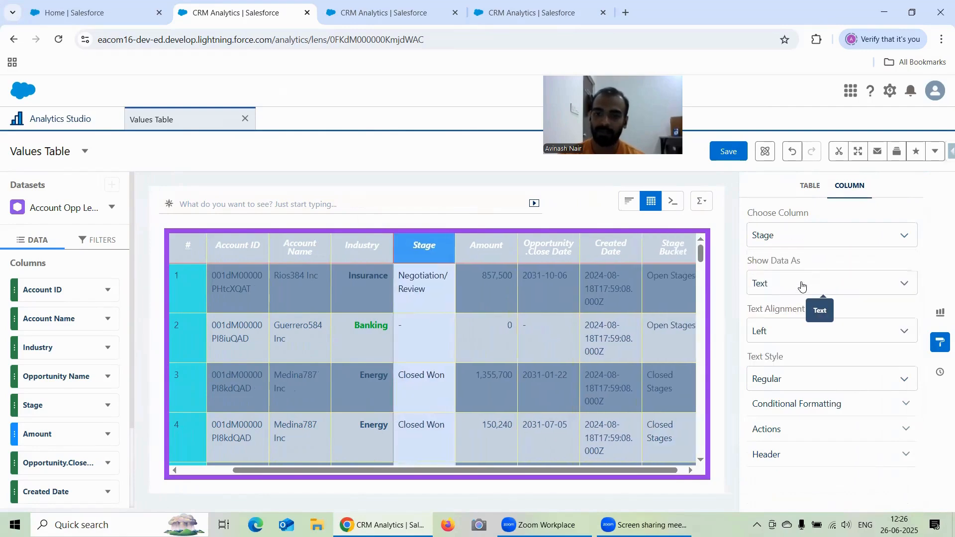
# Show the Stage column's data as Image with Left alignment.
pyautogui.click(795, 286)
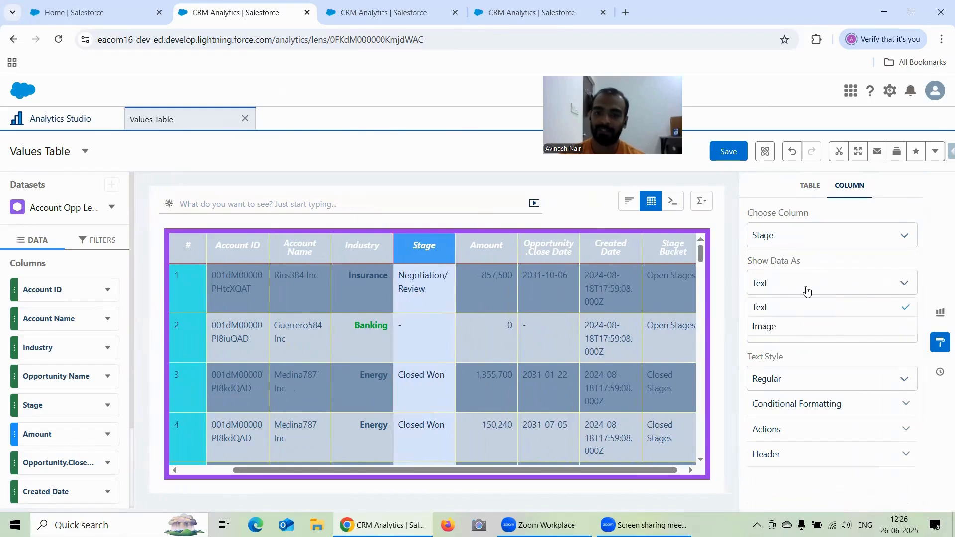
pyautogui.click(791, 332)
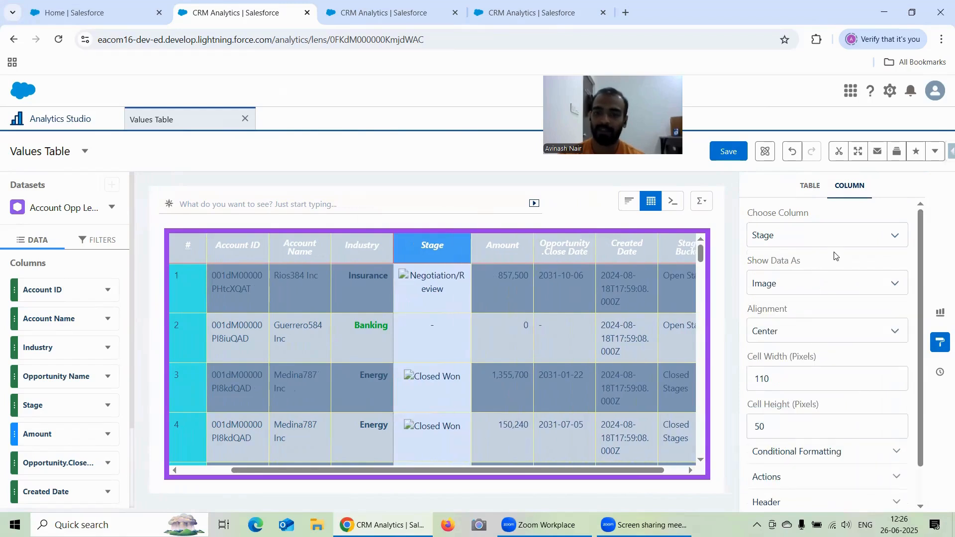
pyautogui.scroll(-1, 825, 279)
pyautogui.click(763, 289)
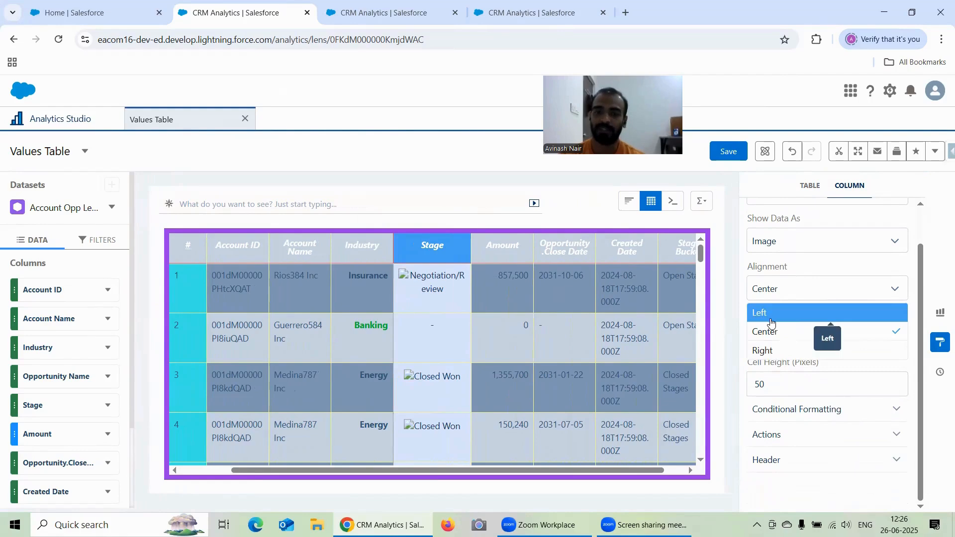
pyautogui.click(771, 314)
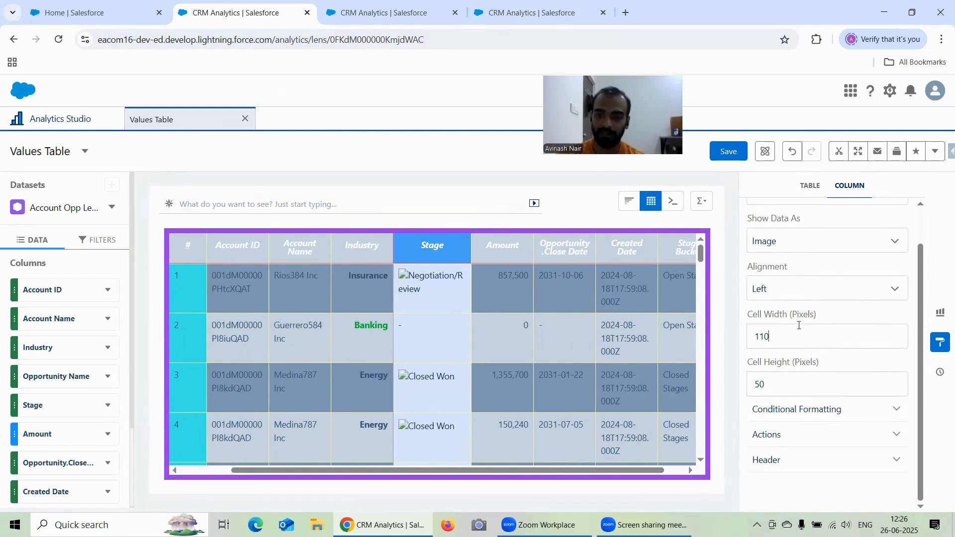
# Set the Stage column's cell width to 100 pixels and its cell height to 40 pixels.
pyautogui.press('BackSpace')
pyautogui.press('BackSpace')
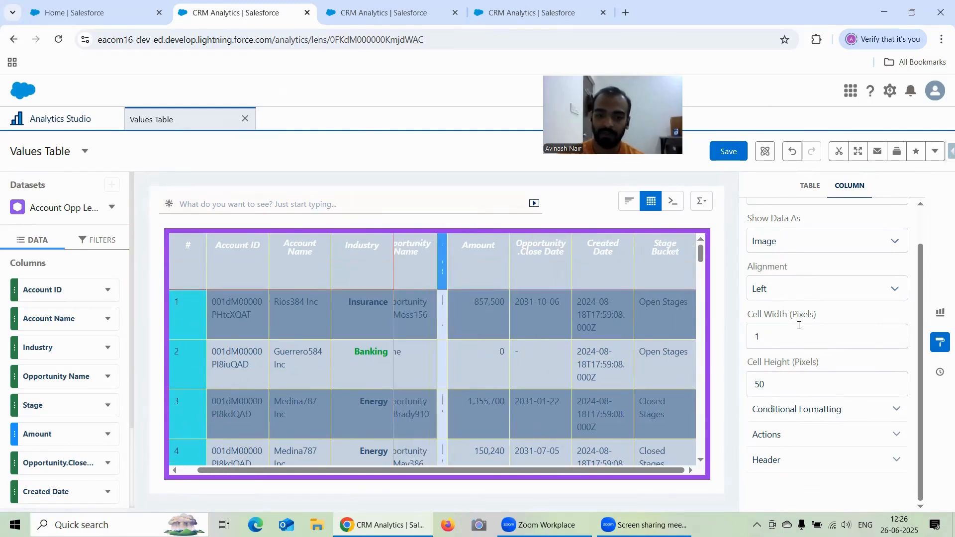
pyautogui.write('00')
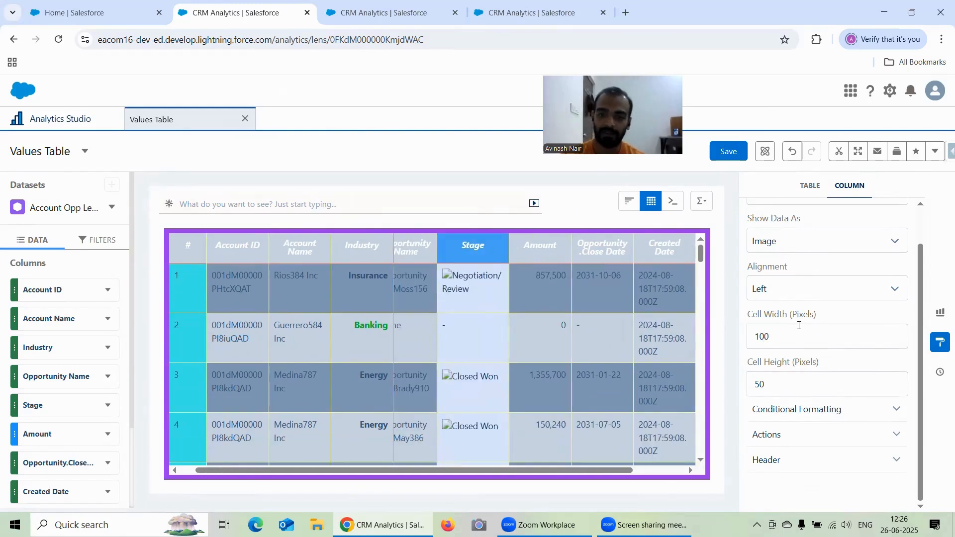
pyautogui.click(774, 384)
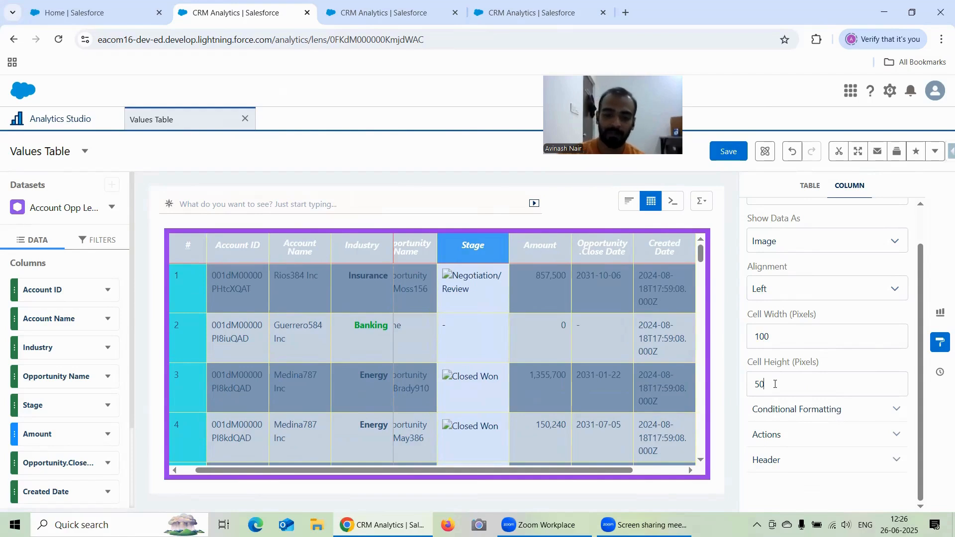
pyautogui.write('40')
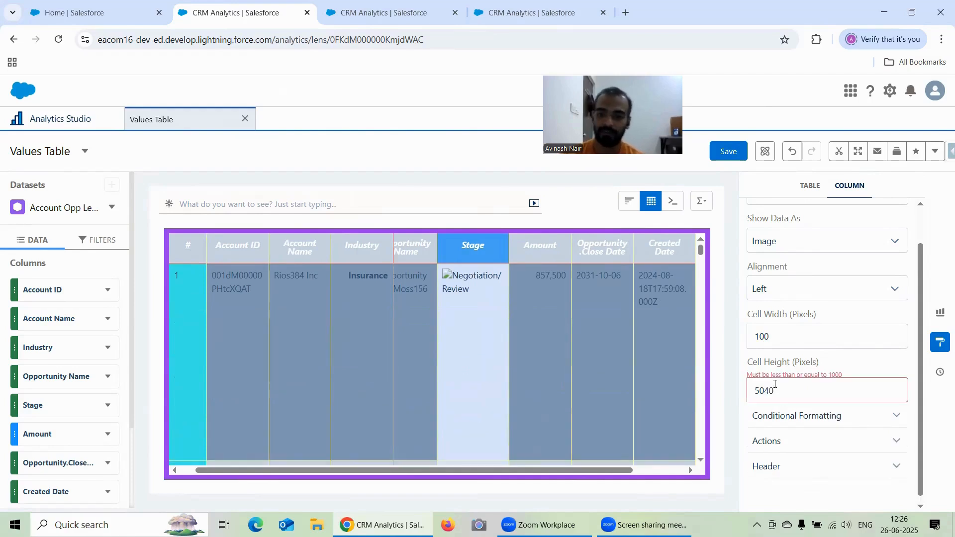
pyautogui.press('BackSpace')
pyautogui.press('BackSpace')
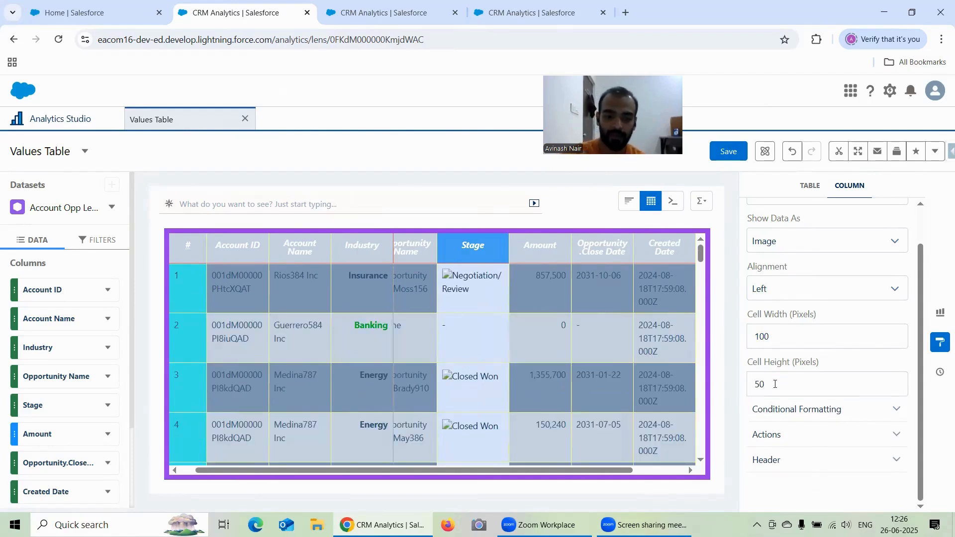
pyautogui.write('40')
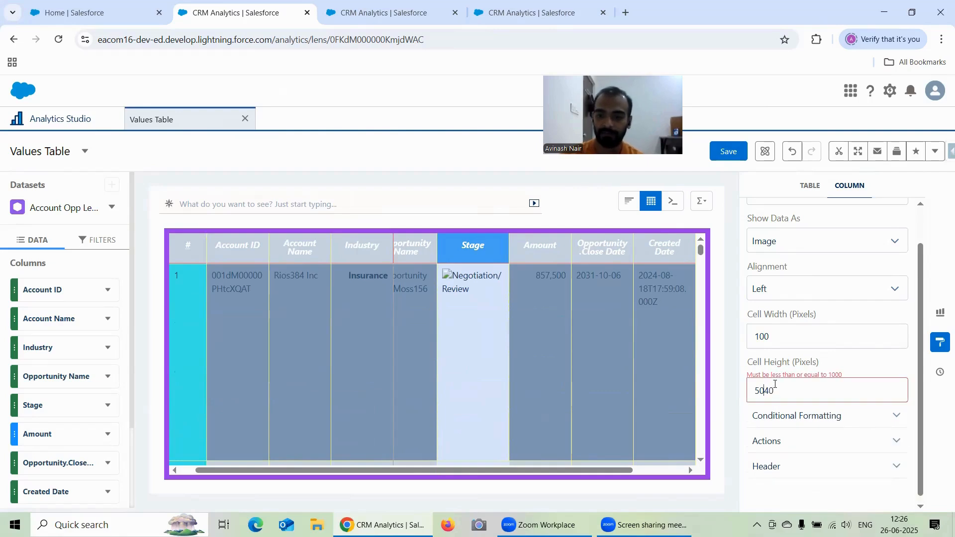
pyautogui.press('BackSpace')
pyautogui.press('BackSpace')
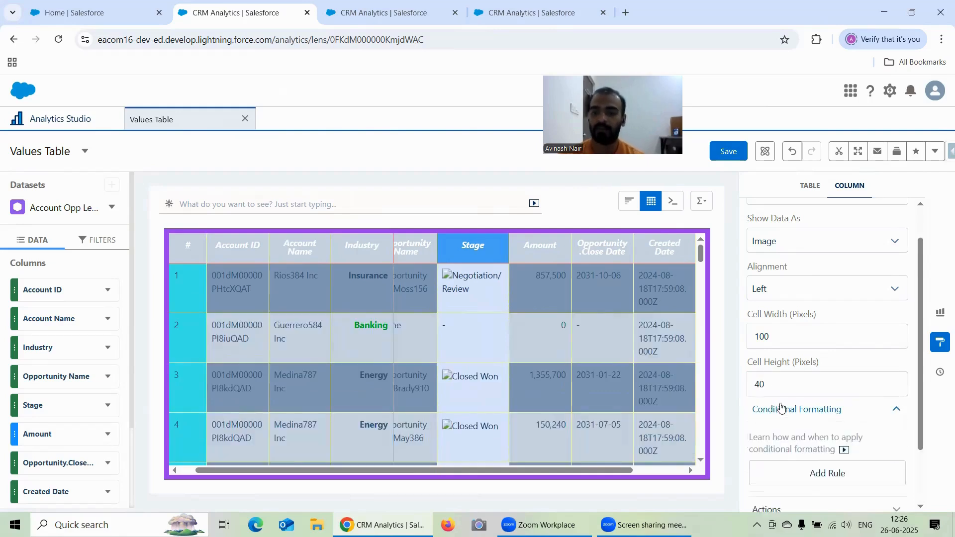
# Start a conditional formatting rule for the Stage column and review the values selectable under Use Dimension Values without picking any.
pyautogui.click(780, 408)
pyautogui.click(834, 390)
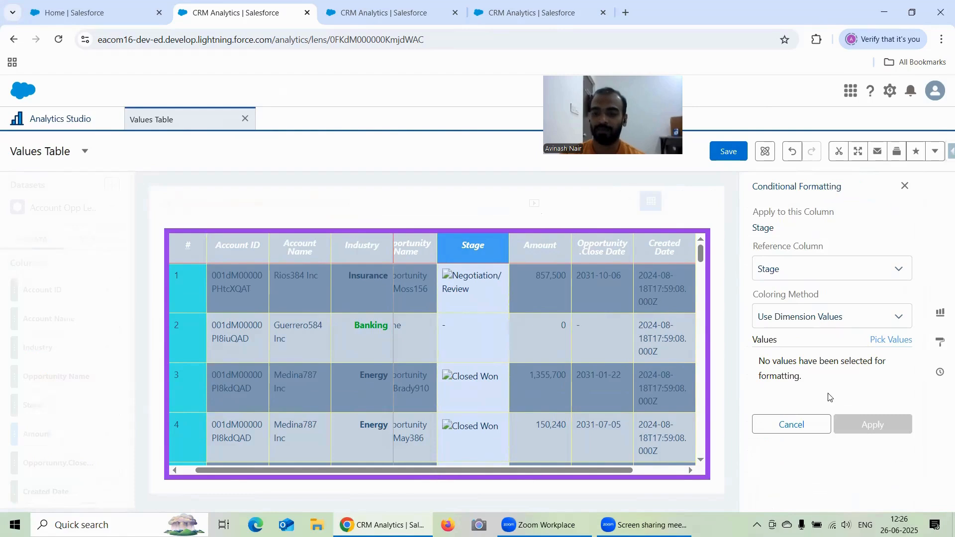
pyautogui.click(801, 320)
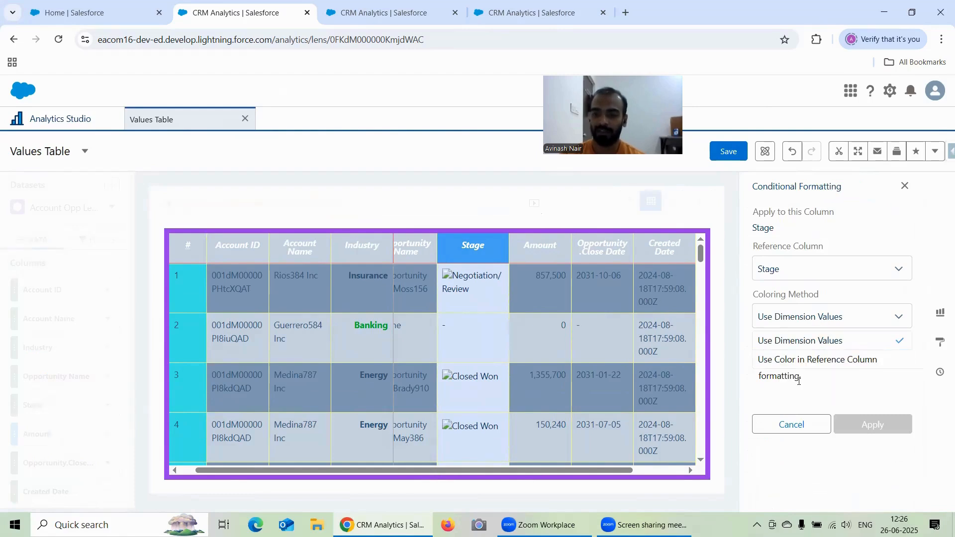
pyautogui.click(811, 344)
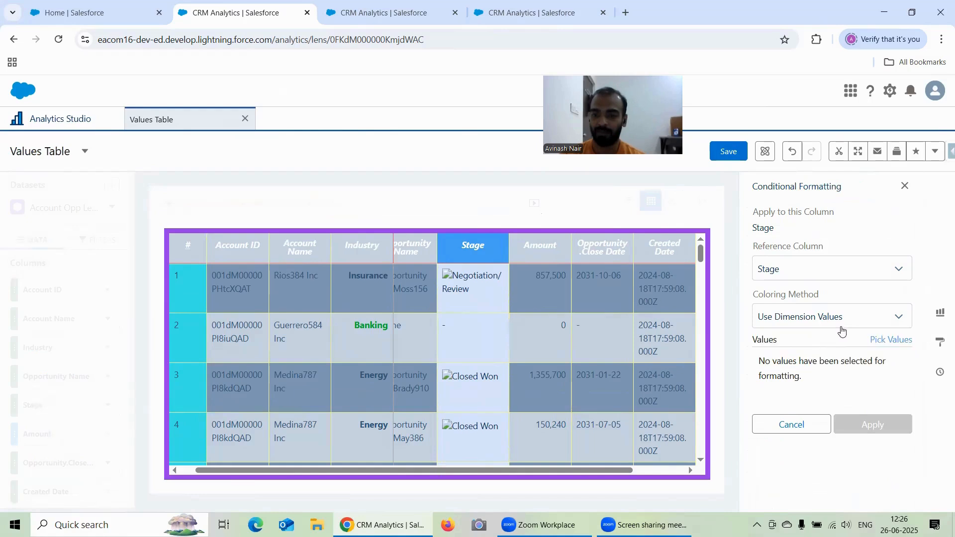
pyautogui.click(888, 345)
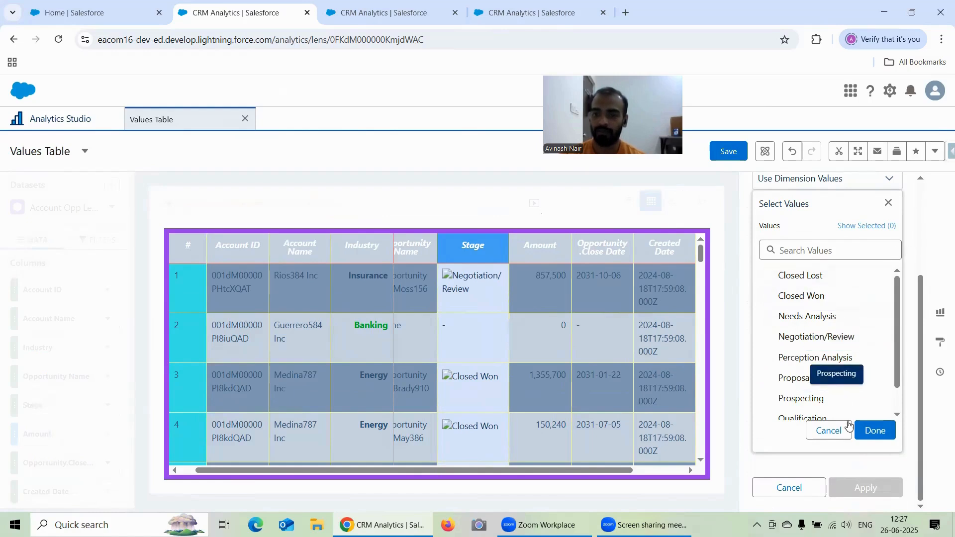
pyautogui.click(829, 430)
# Set the Stage rule's coloring method to Use Color in Reference Column with the Background Color style and apply it.
pyautogui.click(805, 324)
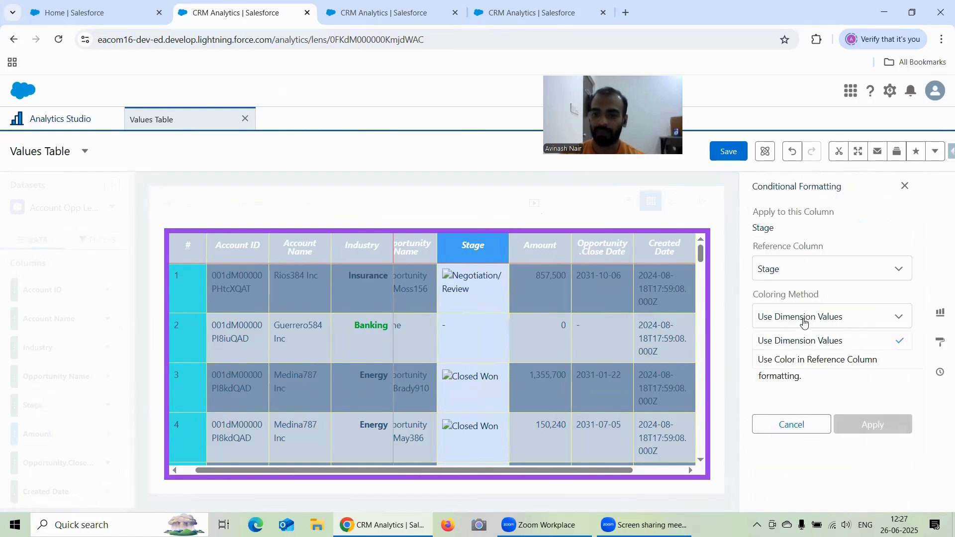
pyautogui.click(805, 359)
pyautogui.click(809, 366)
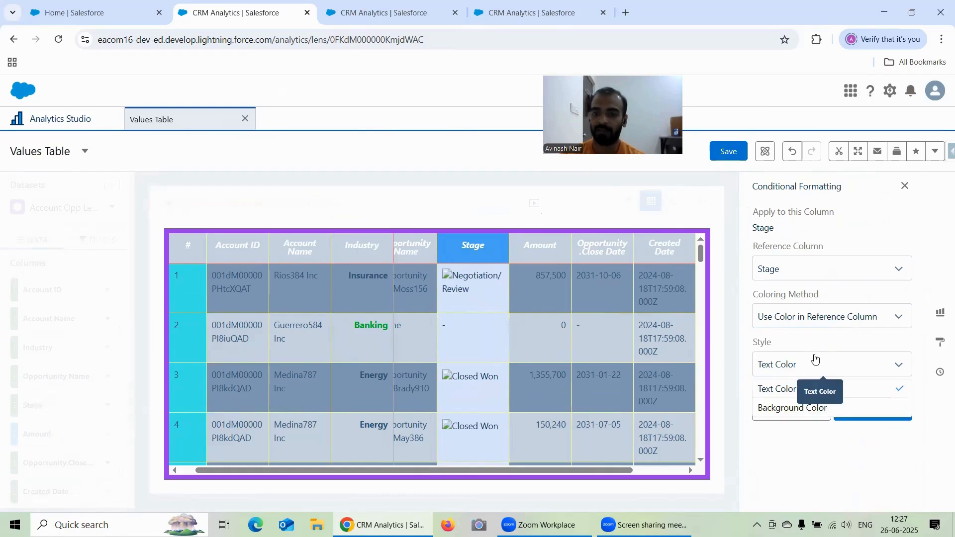
pyautogui.click(816, 410)
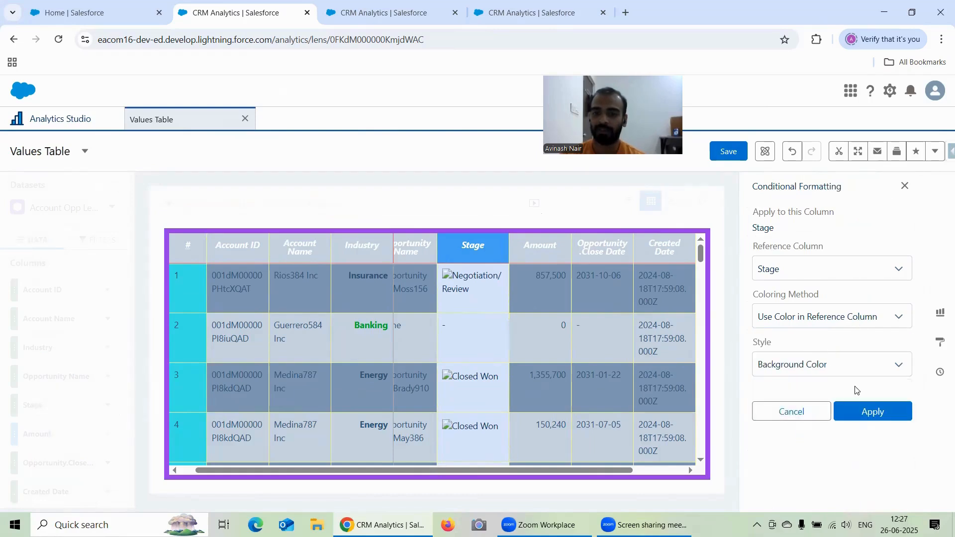
pyautogui.click(876, 412)
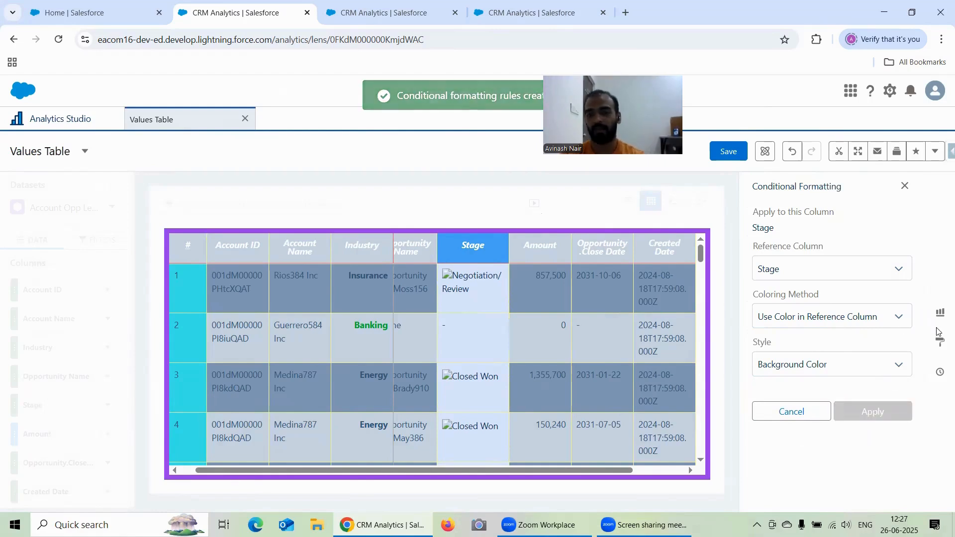
# Leave the conditional formatting rule, close the formatting settings and check the Stage column in the table.
pyautogui.click(939, 344)
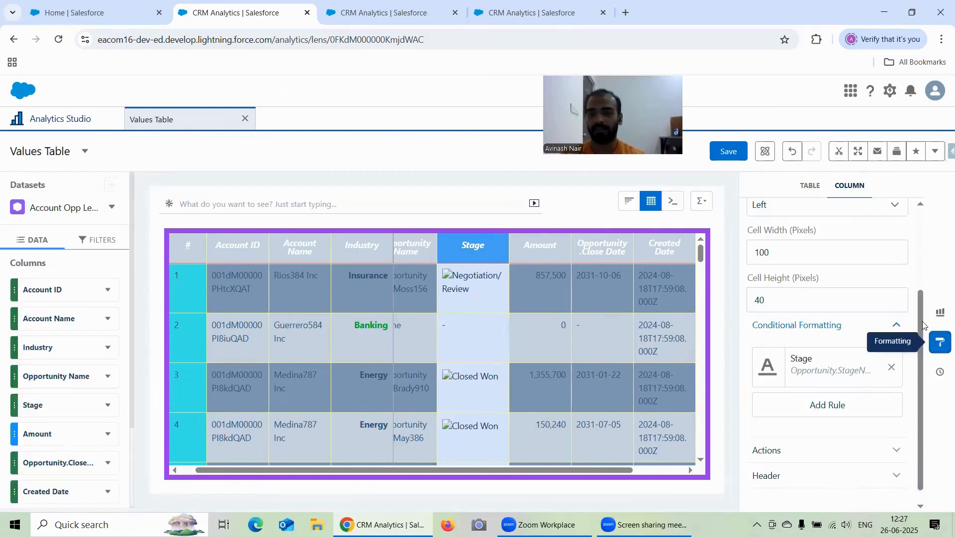
pyautogui.click(940, 342)
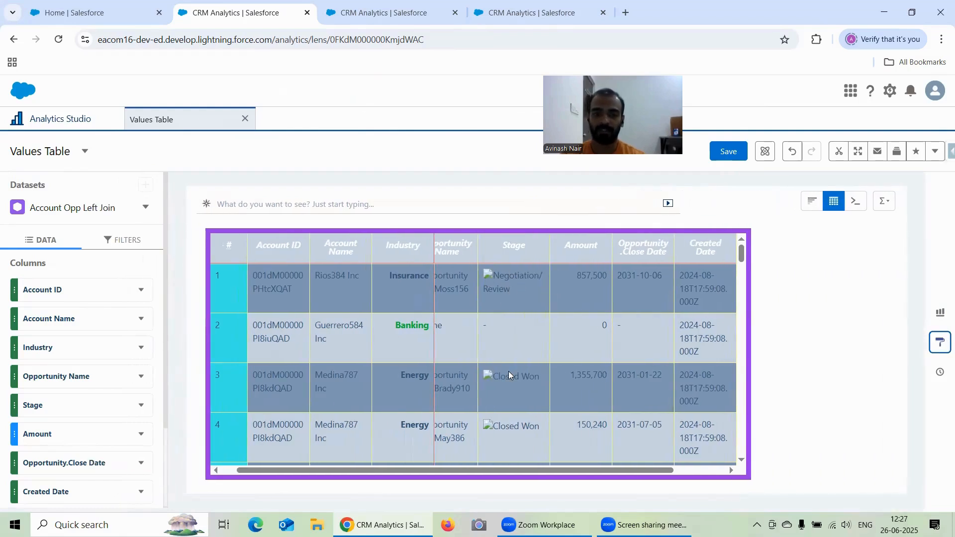
pyautogui.scroll(-1, 519, 367)
pyautogui.scroll(1, 519, 367)
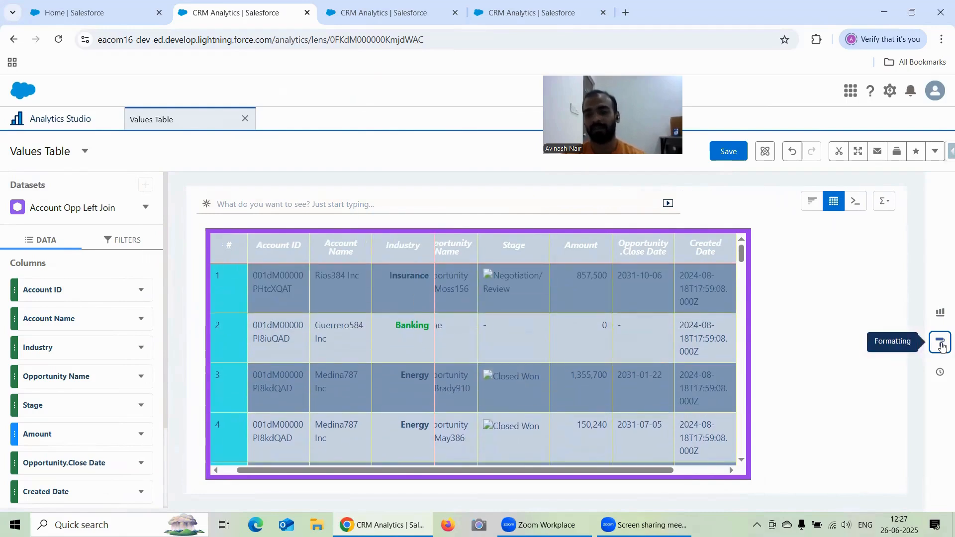
# Reopen the column formatting settings and examine the Stage Bucket column's record action and header tooltip options.
pyautogui.click(941, 346)
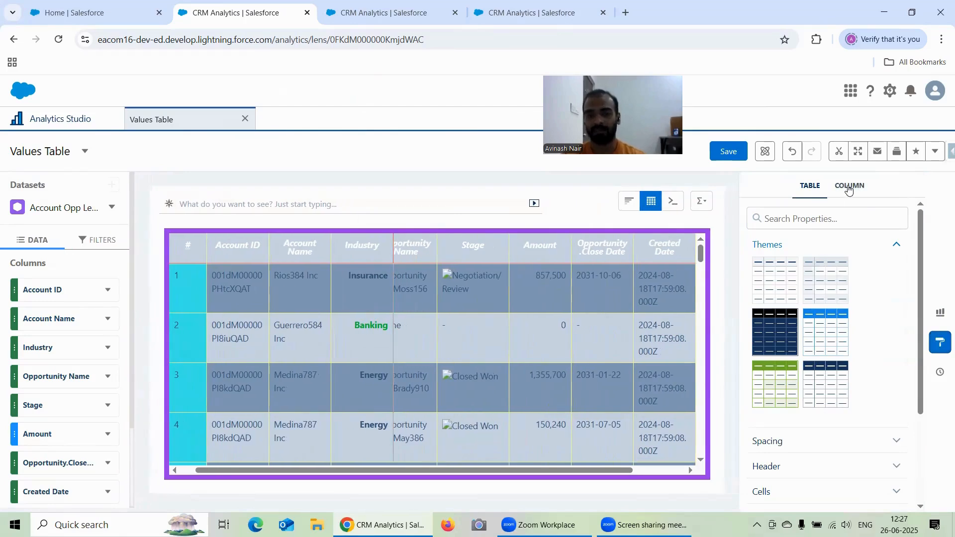
pyautogui.click(849, 188)
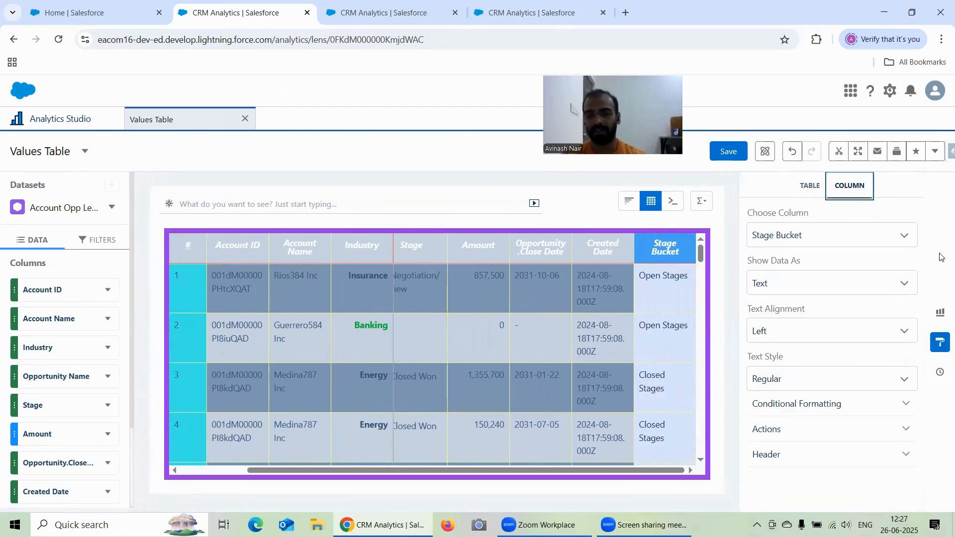
pyautogui.click(826, 427)
pyautogui.scroll(-1, 858, 328)
pyautogui.scroll(1, 855, 316)
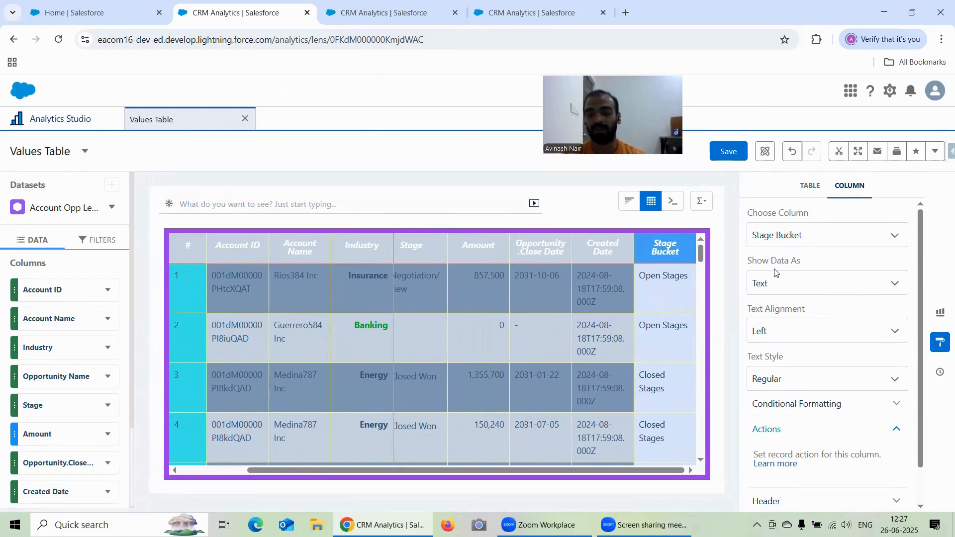
pyautogui.scroll(-1, 829, 314)
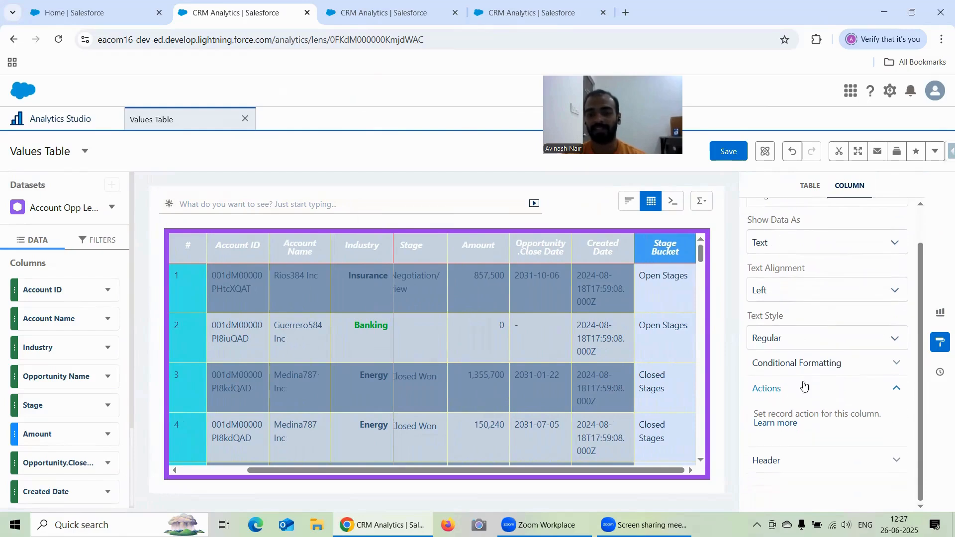
pyautogui.click(812, 461)
pyautogui.scroll(-2, 834, 363)
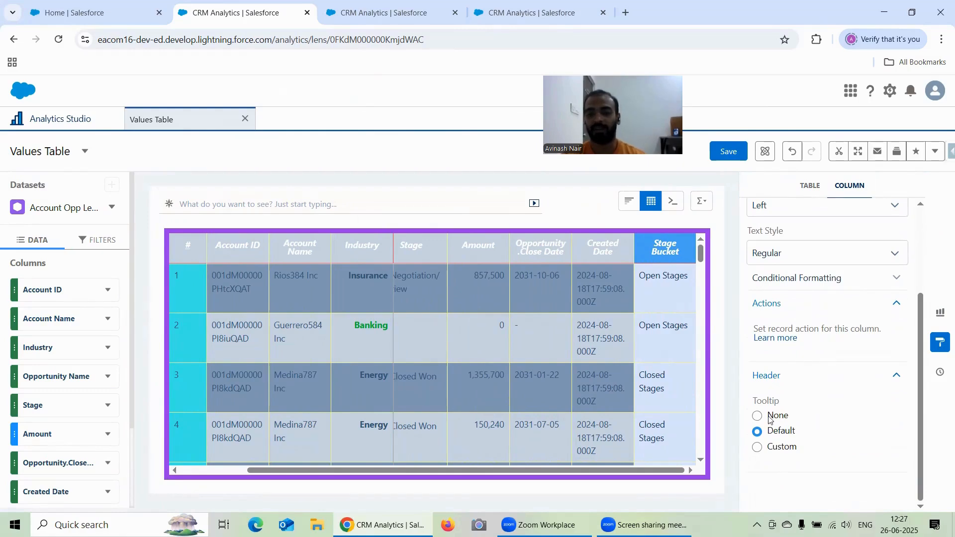
pyautogui.scroll(3, 826, 357)
# Choose Stage as the column, examine its action and header tooltip options, and close the formatting settings.
pyautogui.click(820, 236)
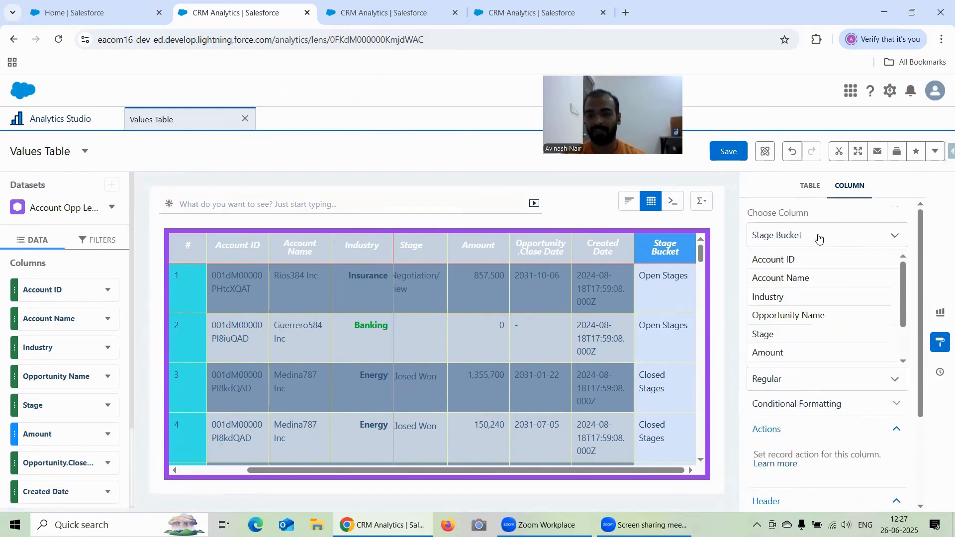
pyautogui.click(792, 334)
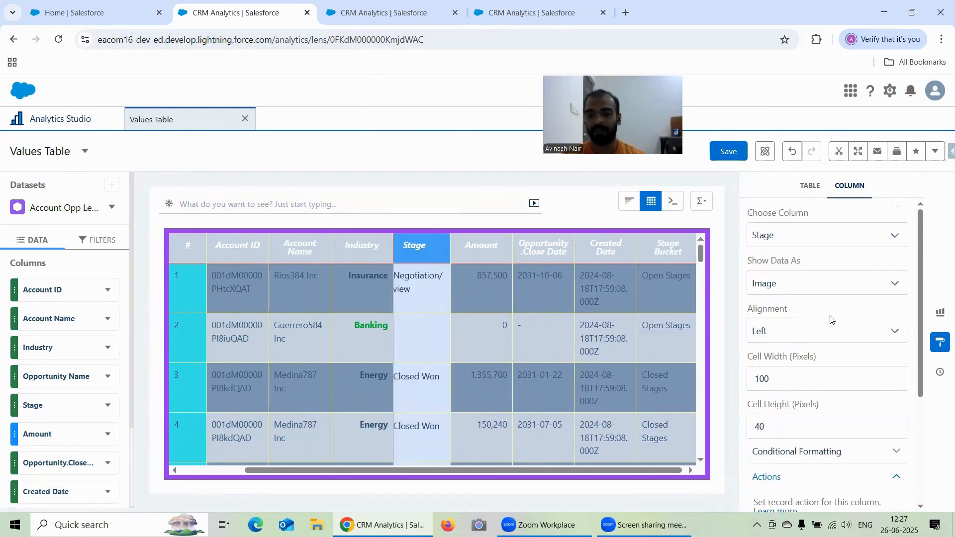
pyautogui.scroll(-4, 840, 313)
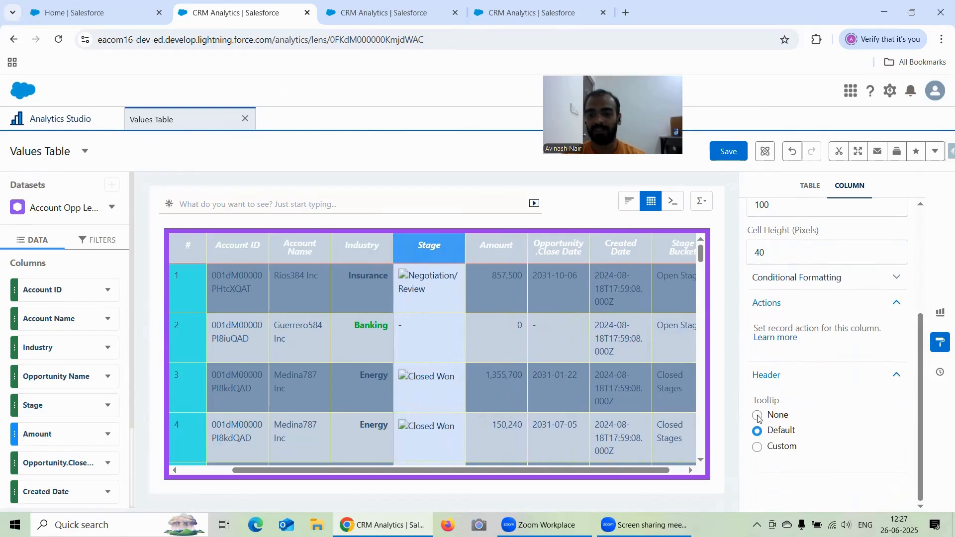
pyautogui.click(940, 342)
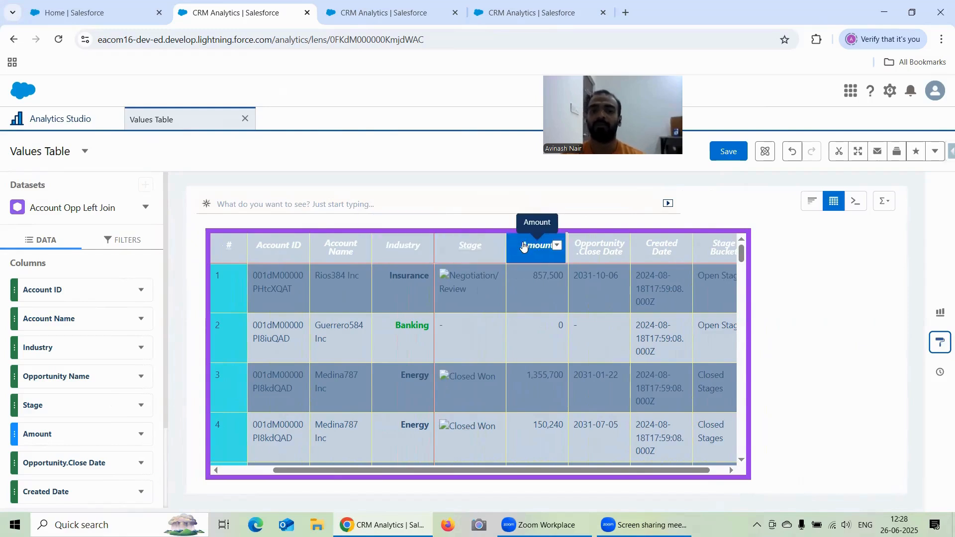
# Save the formatted Values Table lens and reopen its table formatting settings.
pyautogui.click(734, 156)
pyautogui.click(600, 433)
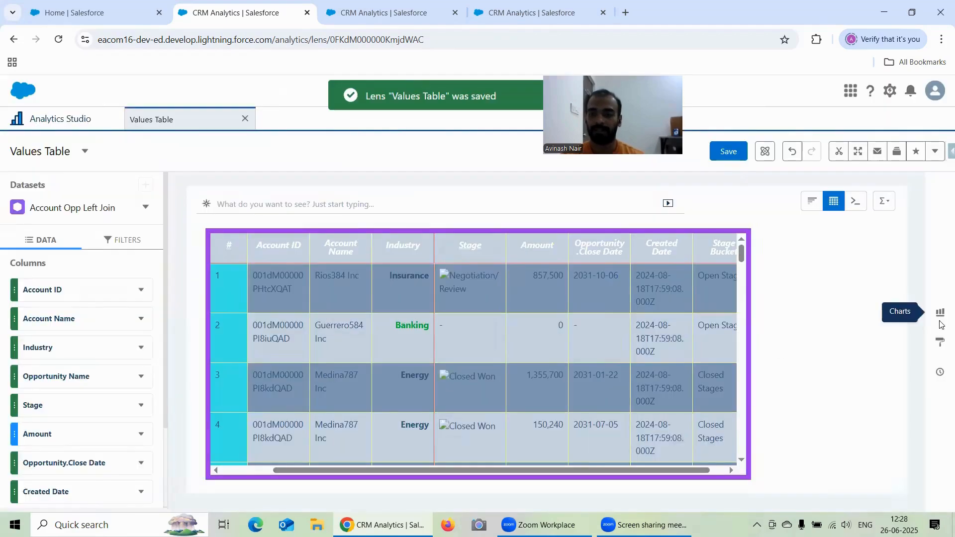
pyautogui.click(942, 343)
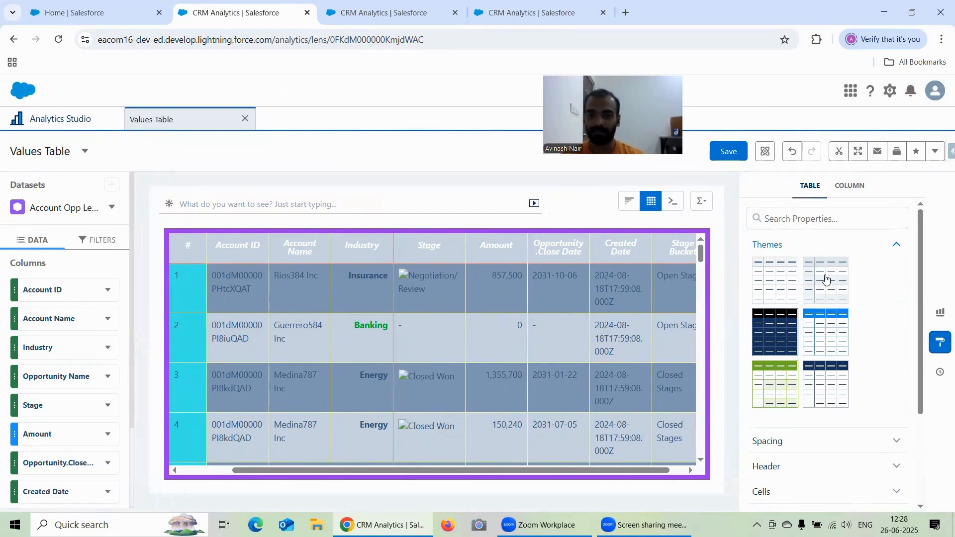
# Switch to the Compare Table lens, open its table formatting settings and expand the spacing options.
pyautogui.click(360, 9)
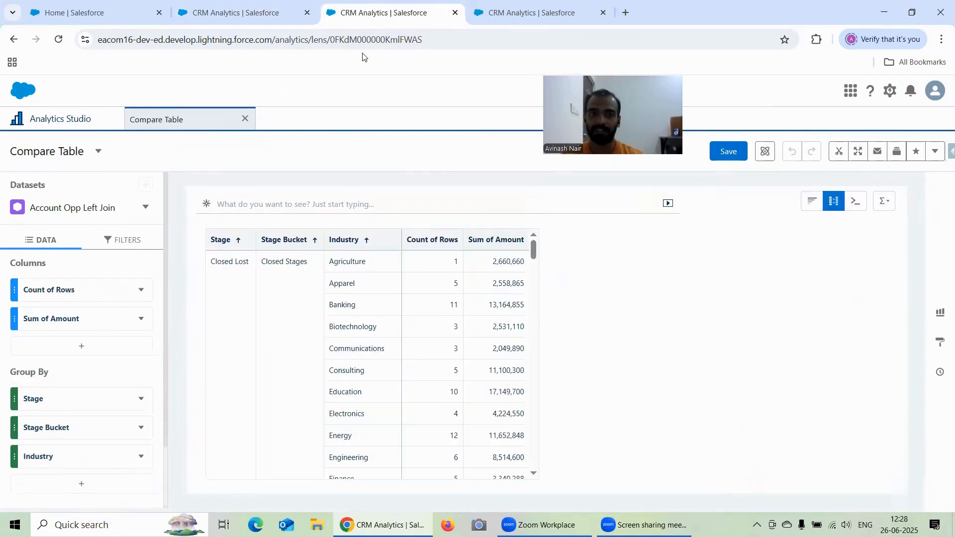
pyautogui.click(940, 342)
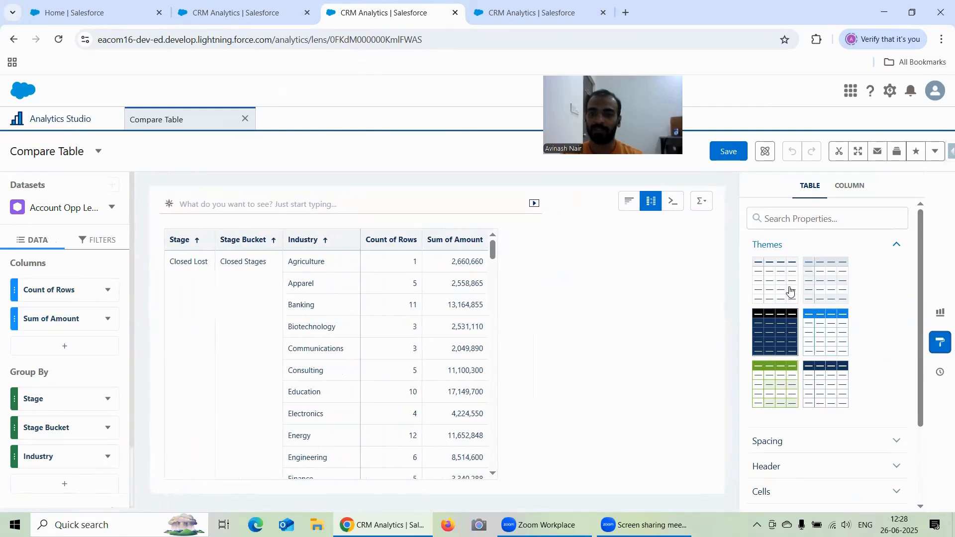
pyautogui.scroll(-2, 790, 279)
pyautogui.scroll(-1, 791, 293)
pyautogui.click(782, 333)
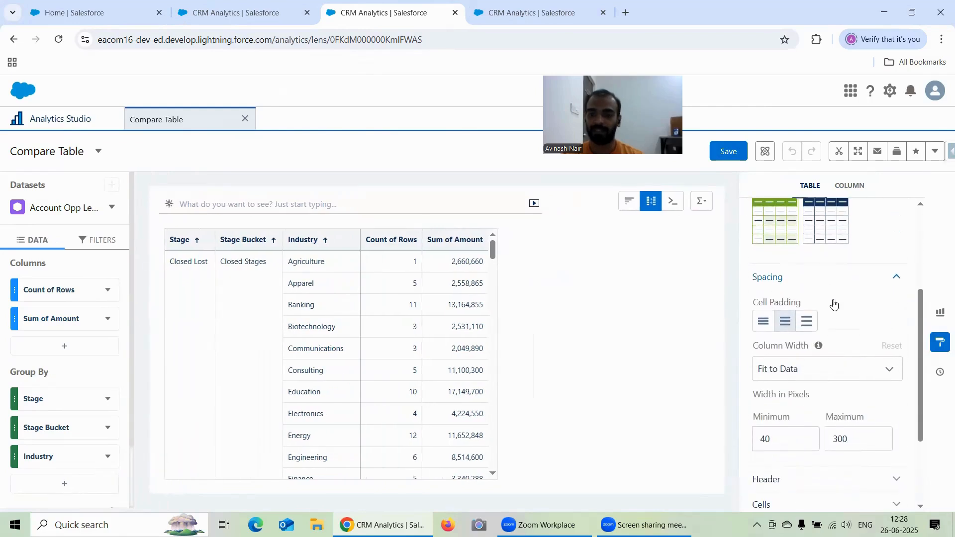
# Return to the Values Table lens and examine its spacing and header formatting settings.
pyautogui.click(234, 11)
pyautogui.scroll(-3, 803, 313)
pyautogui.click(781, 315)
pyautogui.scroll(-3, 795, 309)
pyautogui.click(786, 372)
pyautogui.scroll(-5, 781, 338)
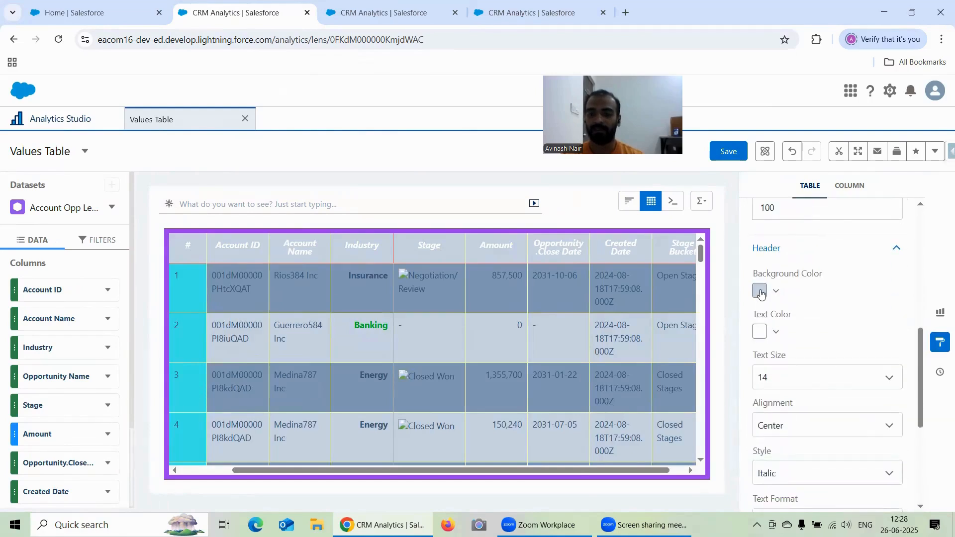
pyautogui.scroll(-4, 777, 315)
# Go back to the Compare Table lens and examine its header formatting settings.
pyautogui.click(368, 12)
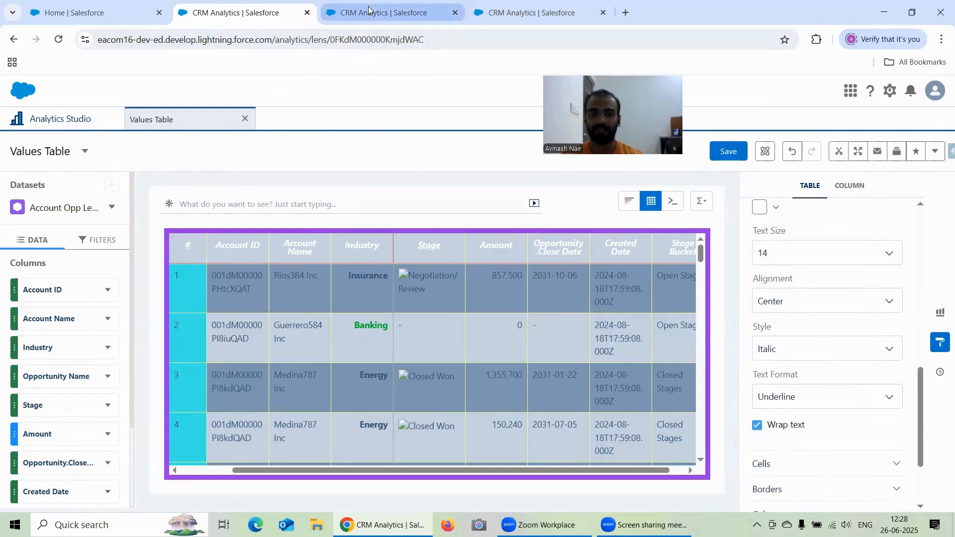
pyautogui.scroll(-1, 840, 299)
pyautogui.click(805, 361)
pyautogui.scroll(-4, 828, 308)
pyautogui.scroll(-1, 828, 308)
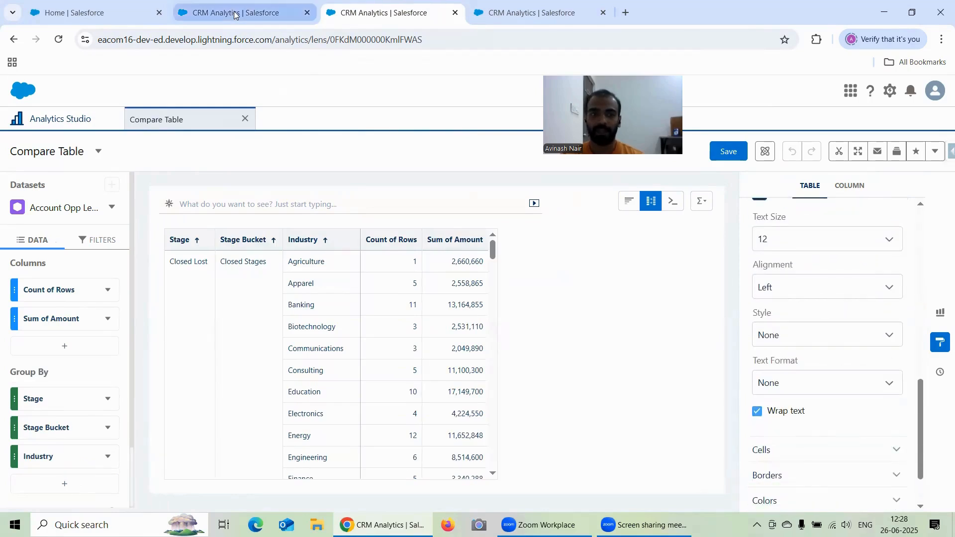
# Compare the cell formatting settings of the Values Table lens with those of the Compare Table lens.
pyautogui.click(267, 13)
pyautogui.scroll(-2, 846, 348)
pyautogui.click(784, 360)
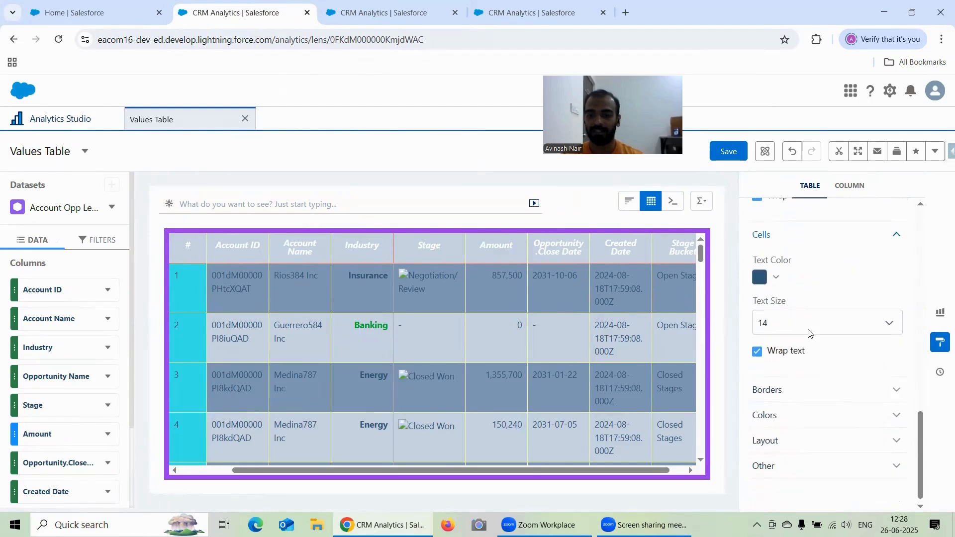
pyautogui.click(364, 12)
pyautogui.scroll(-3, 846, 323)
pyautogui.click(792, 391)
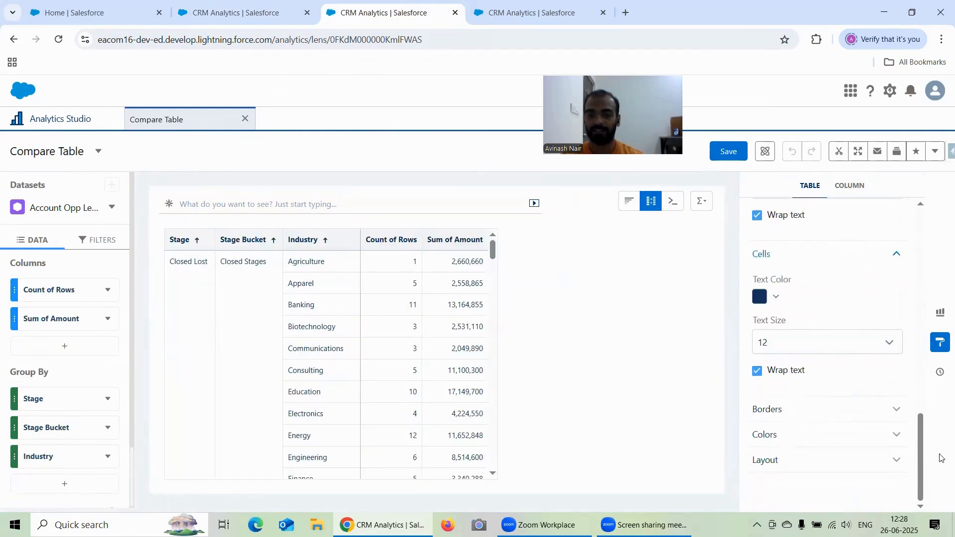
# Compare the border and gridline settings of the Values Table lens with those of the Compare Table lens.
pyautogui.click(243, 11)
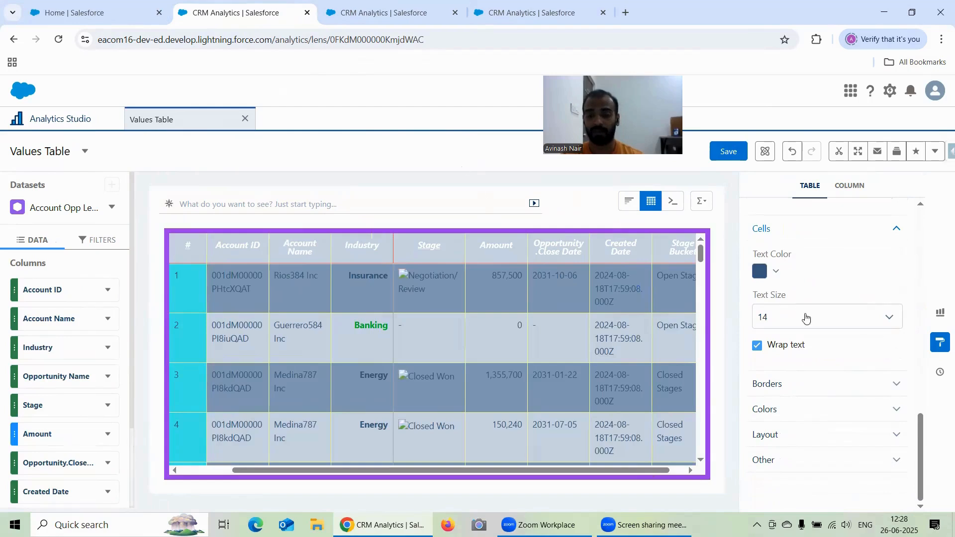
pyautogui.click(807, 386)
pyautogui.scroll(-1, 827, 360)
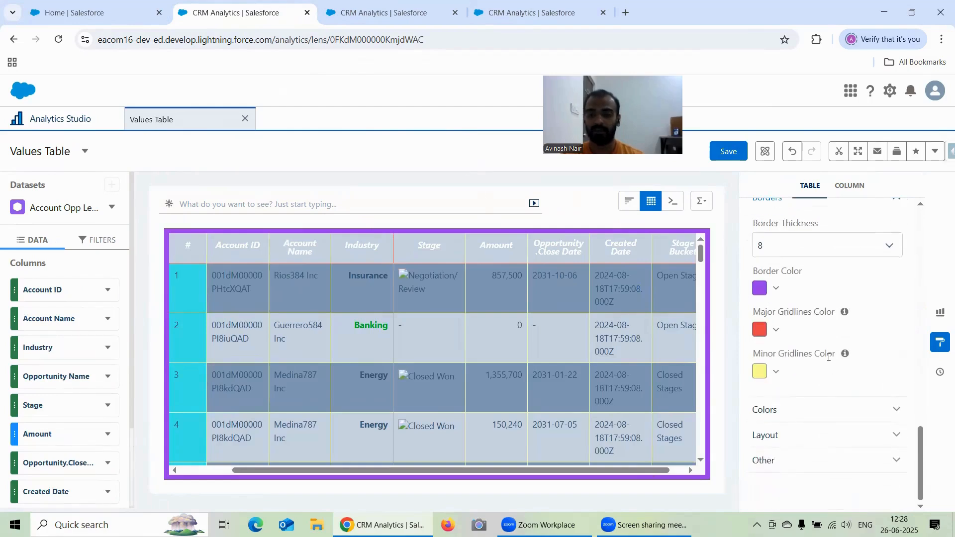
pyautogui.click(393, 13)
pyautogui.click(806, 409)
pyautogui.scroll(-3, 821, 383)
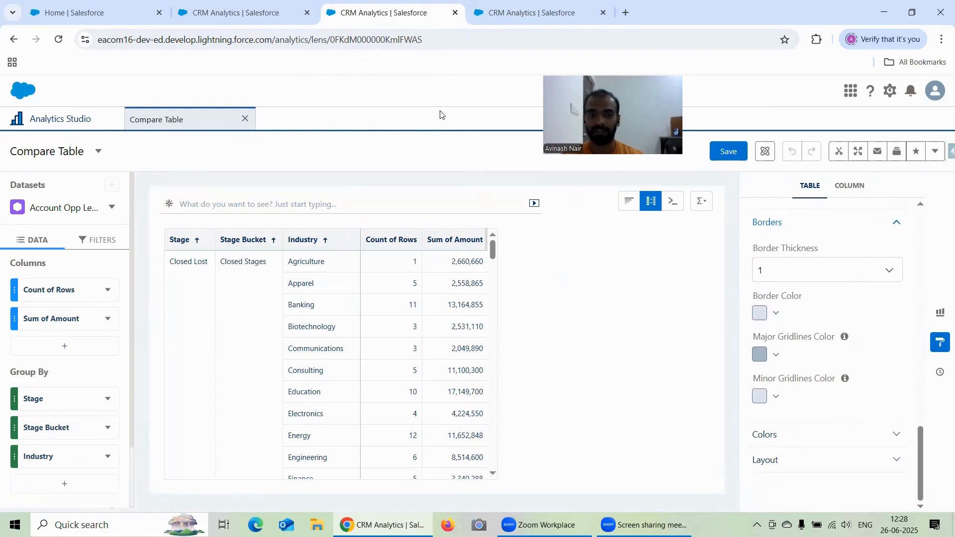
# Compare the background and alternate row color settings of the Values Table and Compare Table lenses.
pyautogui.click(245, 12)
pyautogui.click(835, 407)
pyautogui.scroll(-3, 832, 352)
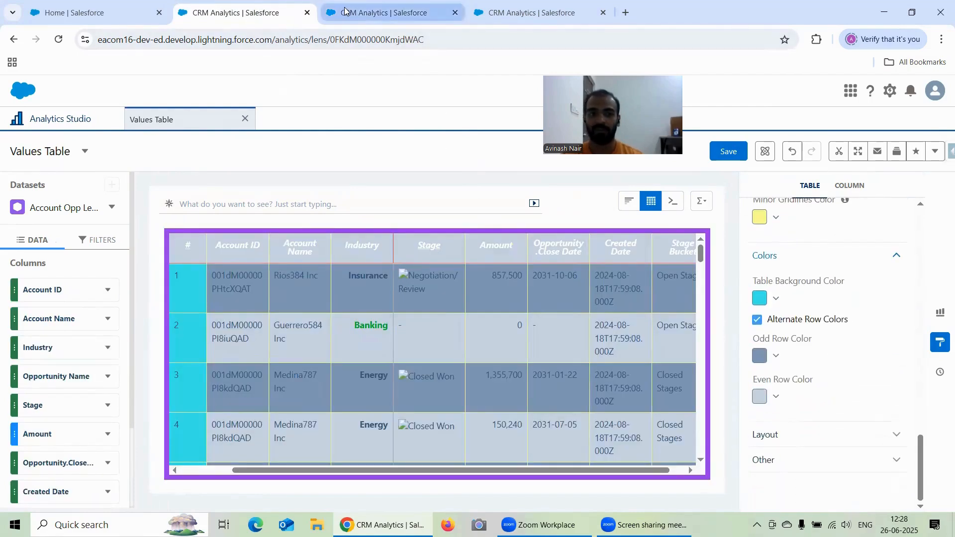
pyautogui.click(376, 12)
pyautogui.click(802, 435)
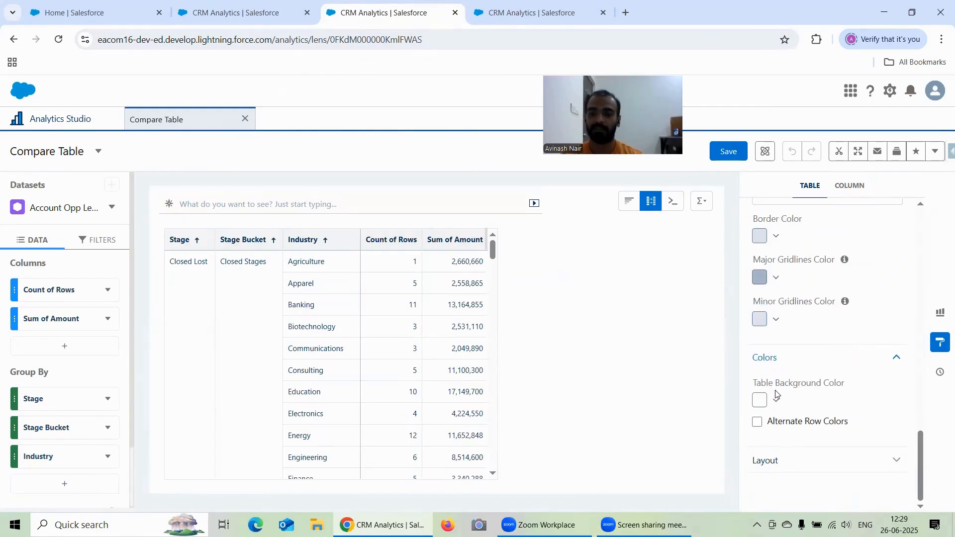
pyautogui.click(257, 19)
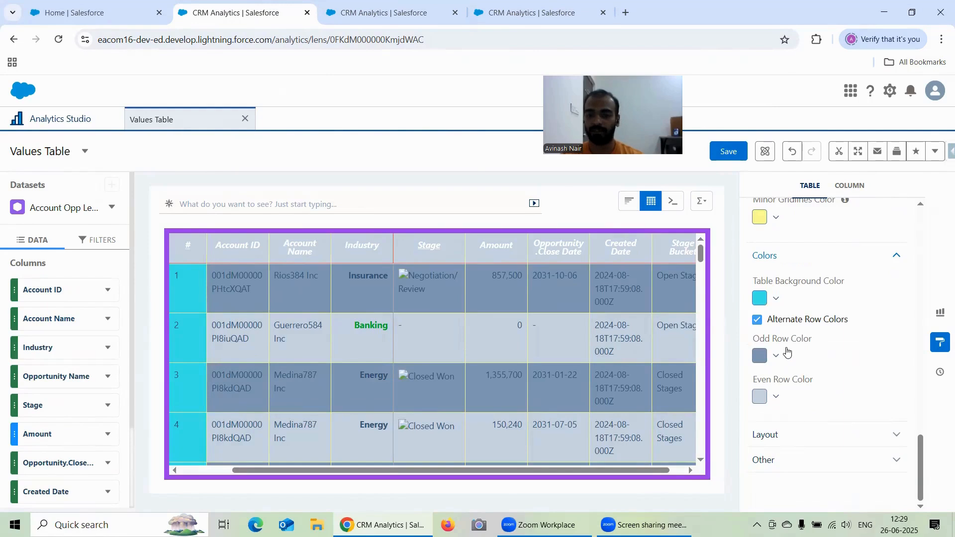
pyautogui.click(393, 13)
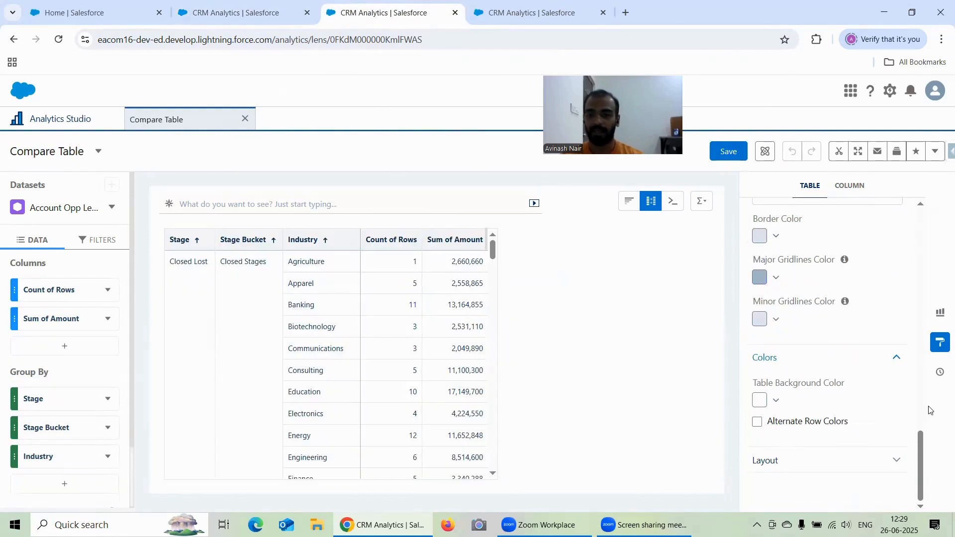
# Try the green theme on the Compare Table and undo it after reviewing the border and color settings.
pyautogui.scroll(10, 928, 409)
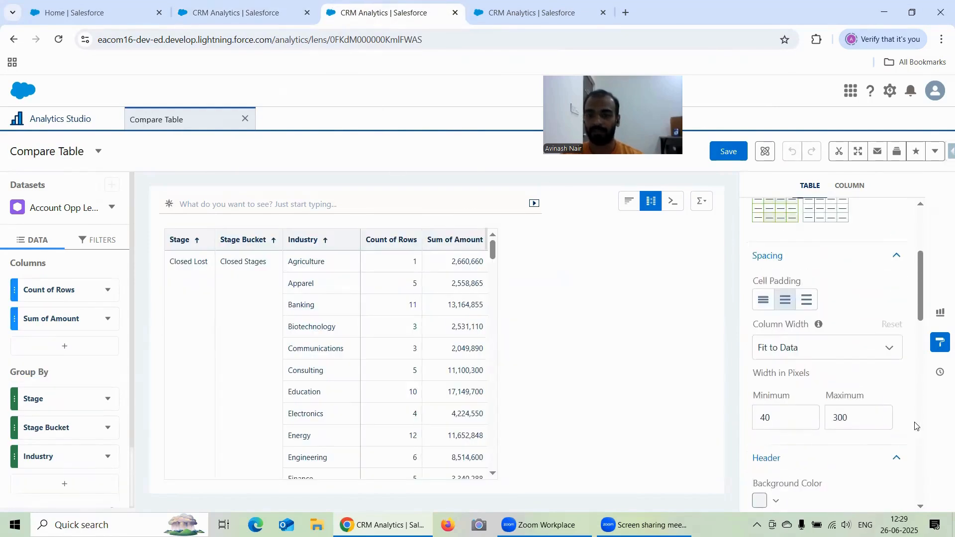
pyautogui.click(797, 315)
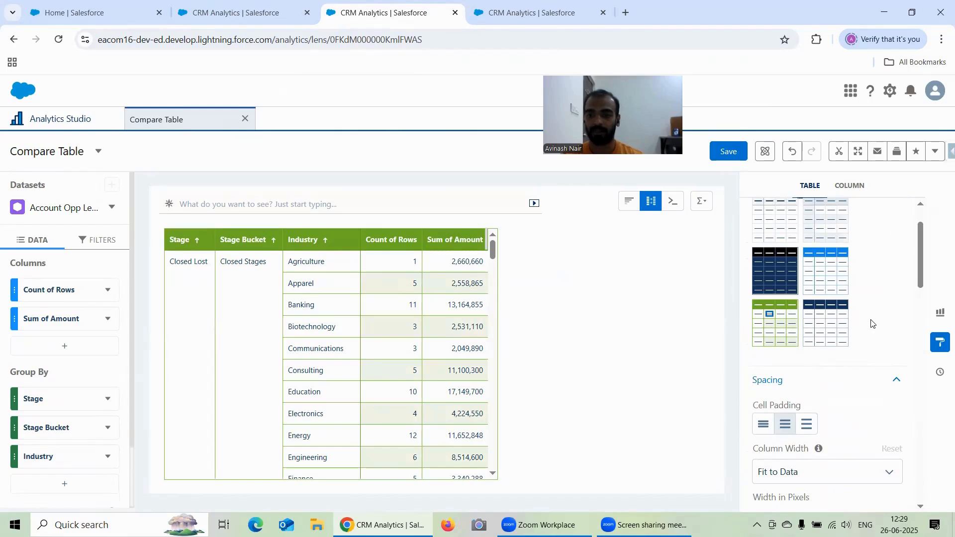
pyautogui.scroll(-10, 867, 309)
pyautogui.scroll(-2, 872, 338)
pyautogui.scroll(2, 860, 353)
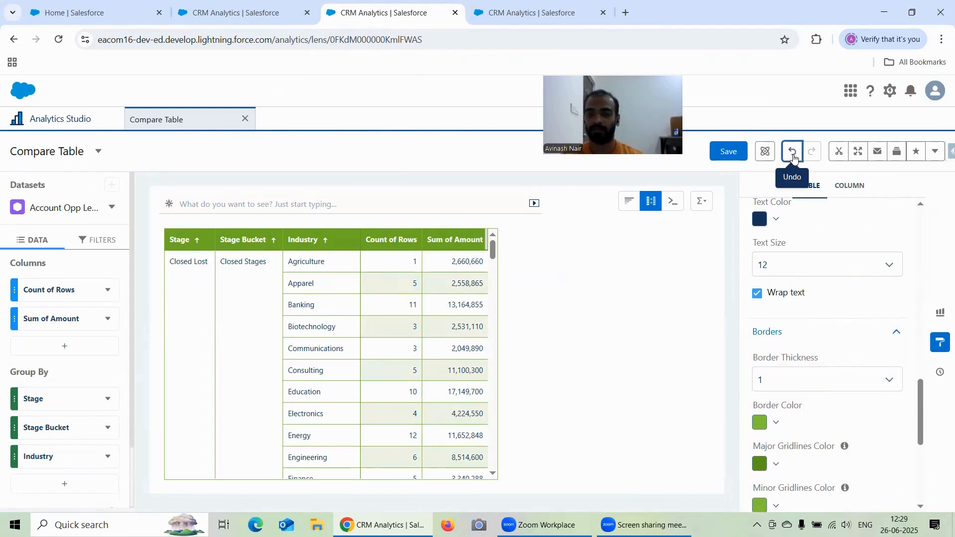
pyautogui.click(791, 152)
pyautogui.scroll(-4, 840, 354)
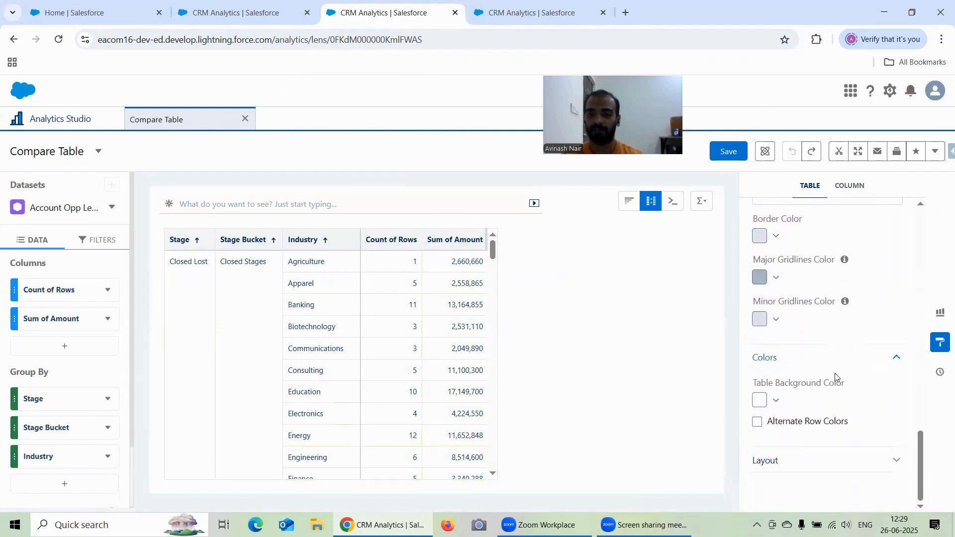
pyautogui.scroll(6, 845, 353)
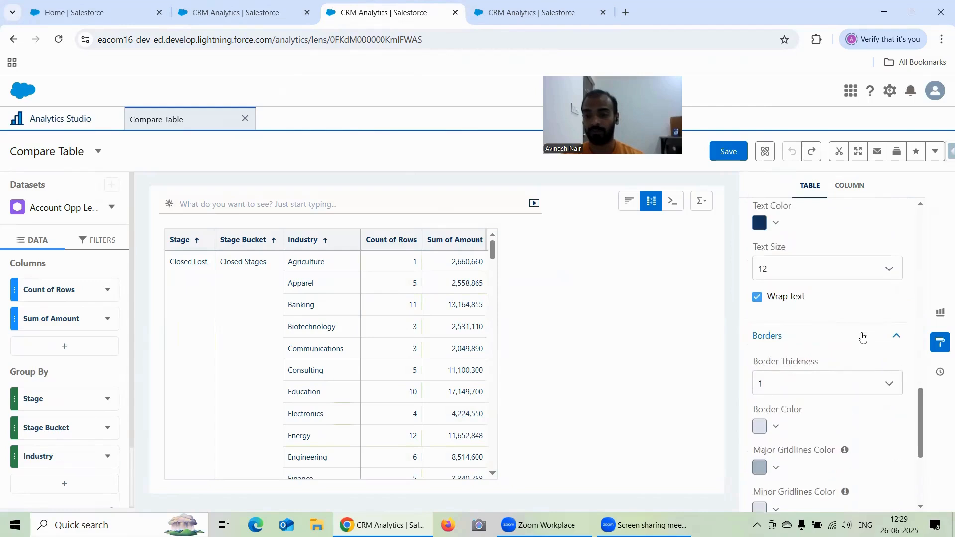
# Redo, undo and redo the green theme to compare its row colors with the default table.
pyautogui.click(812, 151)
pyautogui.scroll(-6, 857, 318)
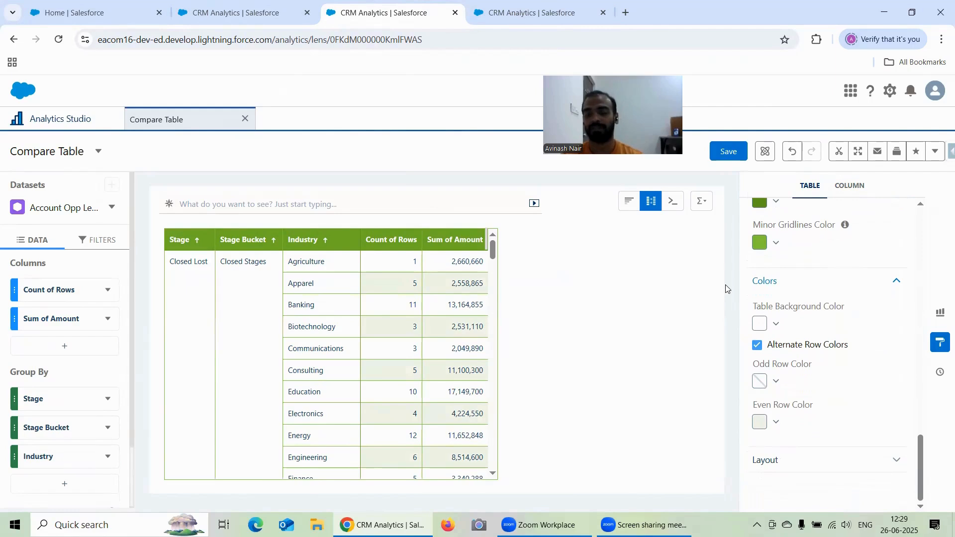
pyautogui.click(792, 151)
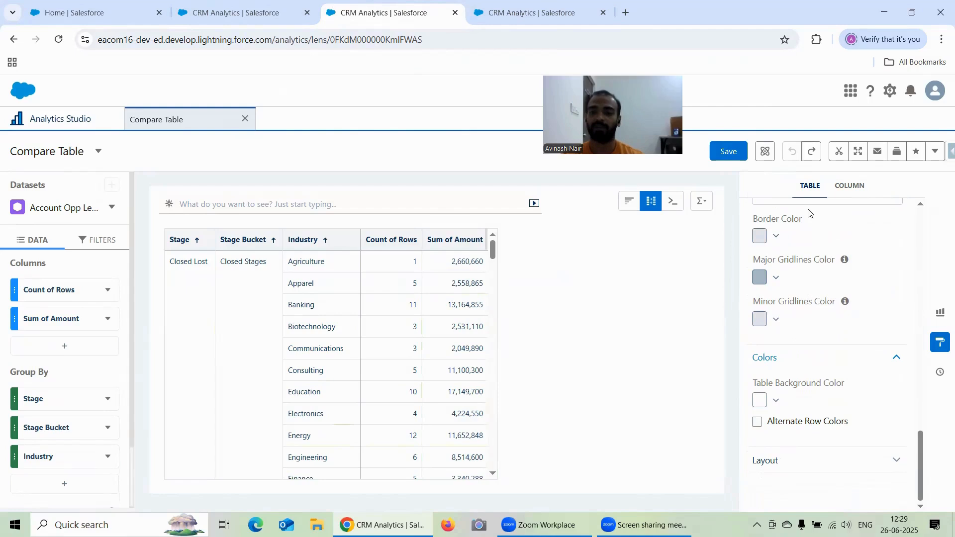
pyautogui.click(811, 152)
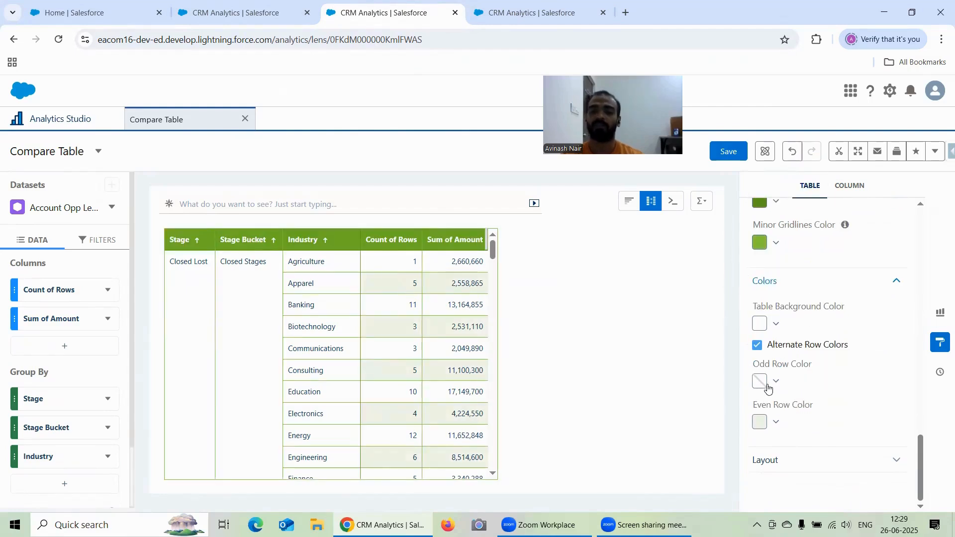
# Turn off alternate row colors, then undo both that change and the green theme.
pyautogui.click(759, 346)
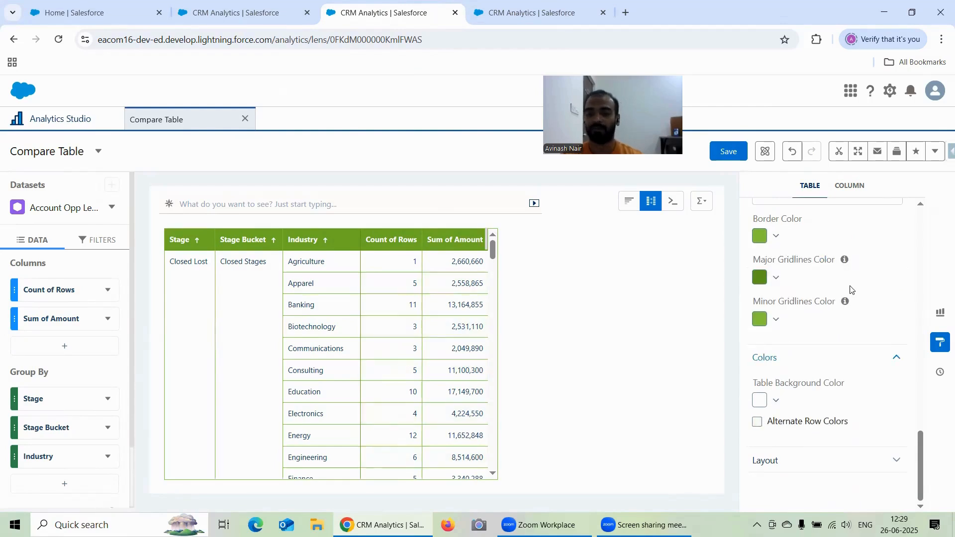
pyautogui.click(792, 151)
pyautogui.click(792, 152)
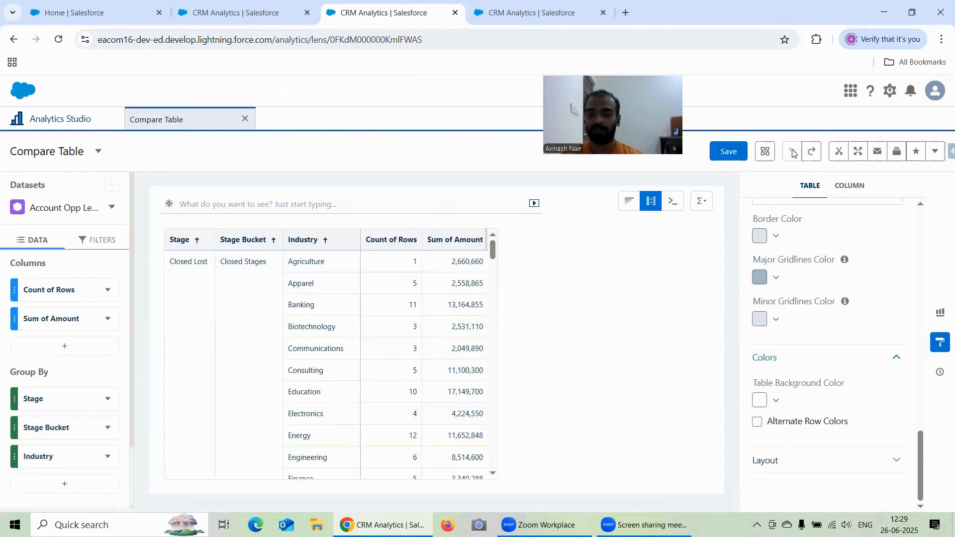
# Enable alternate row colors on the default-themed Compare Table, then undo and redo the change.
pyautogui.click(758, 422)
pyautogui.scroll(-2, 779, 395)
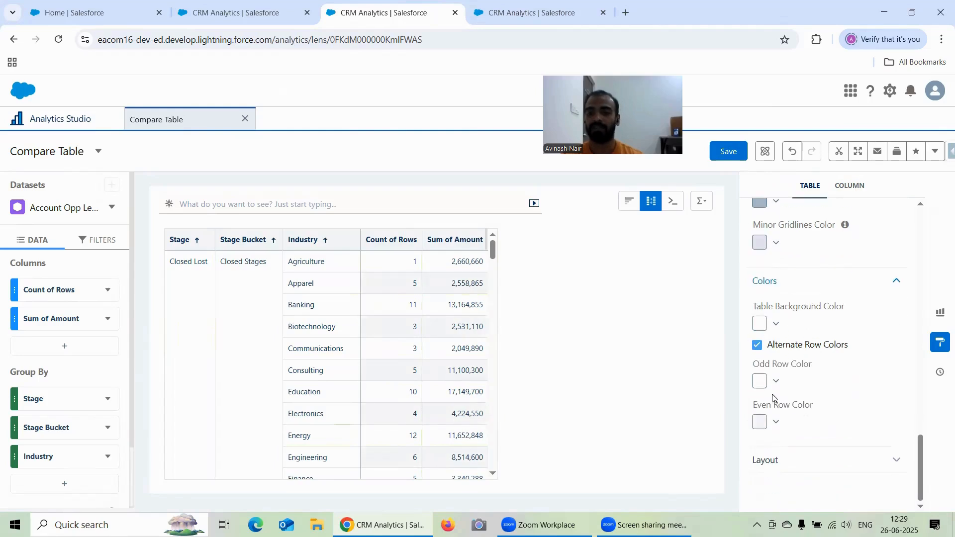
pyautogui.click(793, 152)
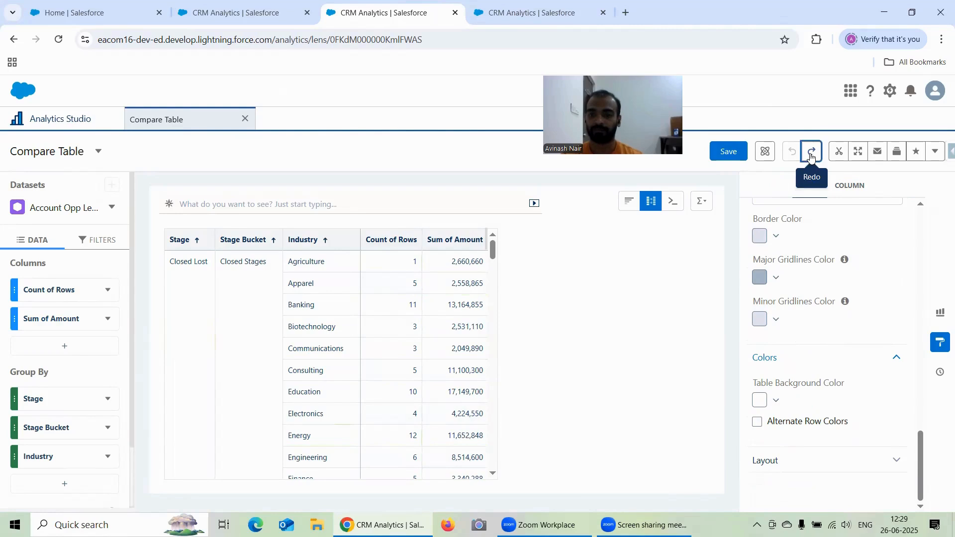
pyautogui.click(811, 154)
# Apply the green theme to the Compare Table and review its border and color settings.
pyautogui.scroll(10, 893, 420)
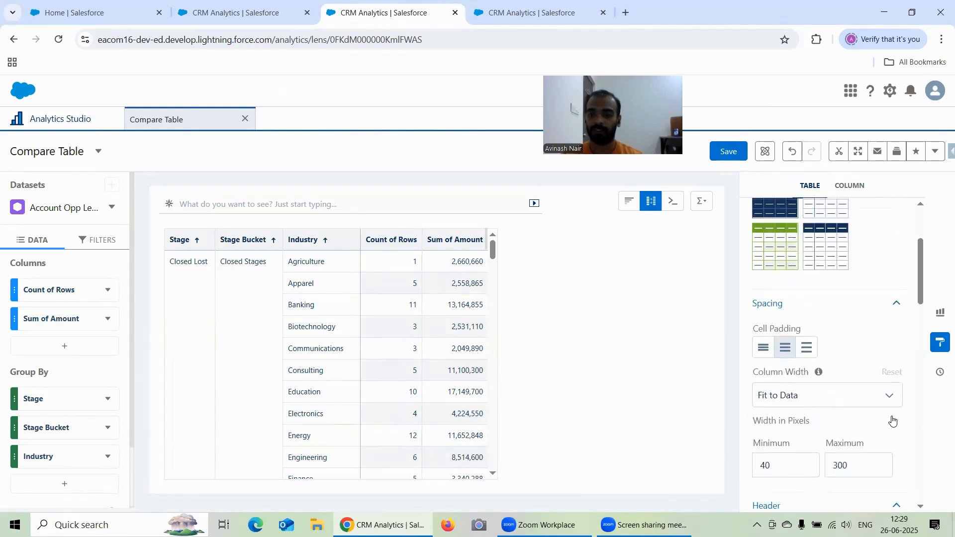
pyautogui.click(770, 248)
pyautogui.scroll(-6, 840, 418)
pyautogui.scroll(-8, 838, 419)
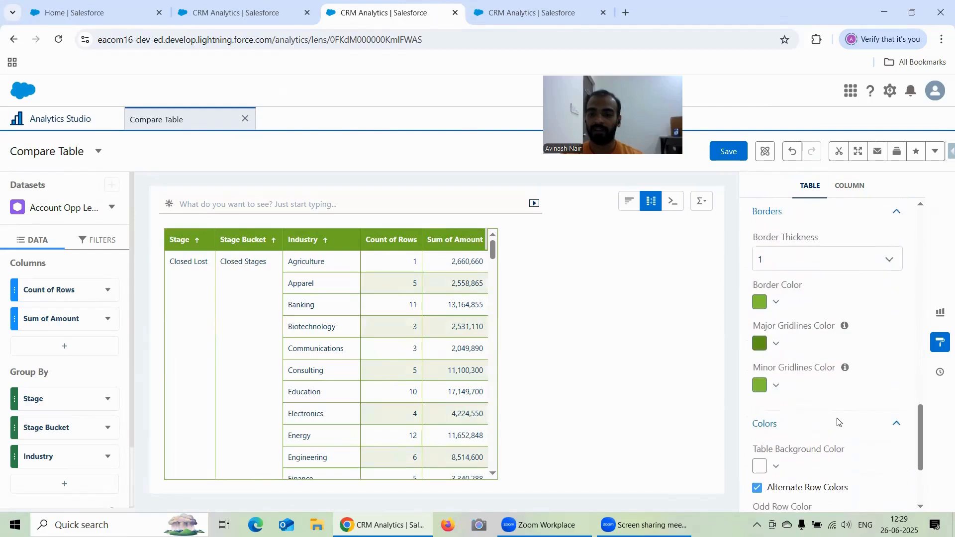
# Expand the Compare Table's layout settings and check the Enable Expand or Collapse option on the Values Table lens.
pyautogui.click(774, 459)
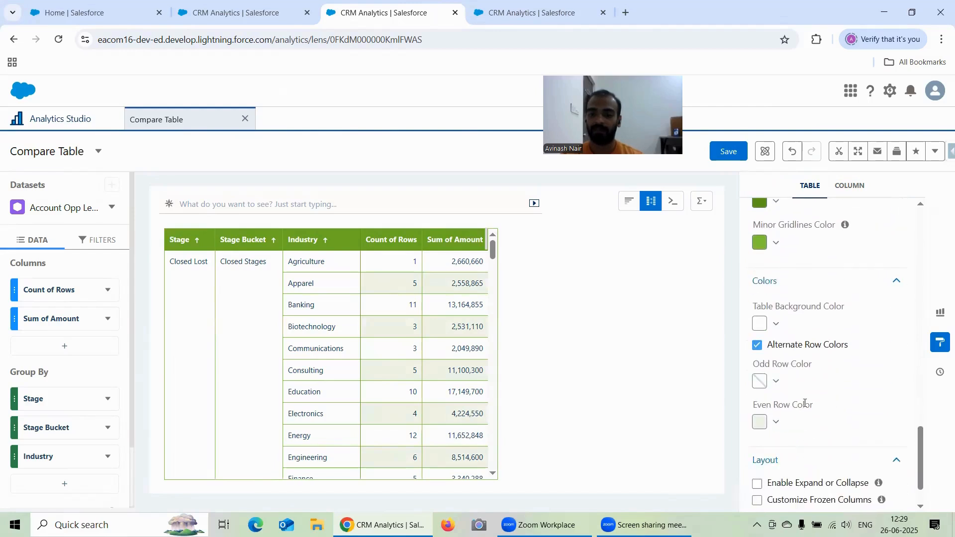
pyautogui.scroll(-1, 806, 403)
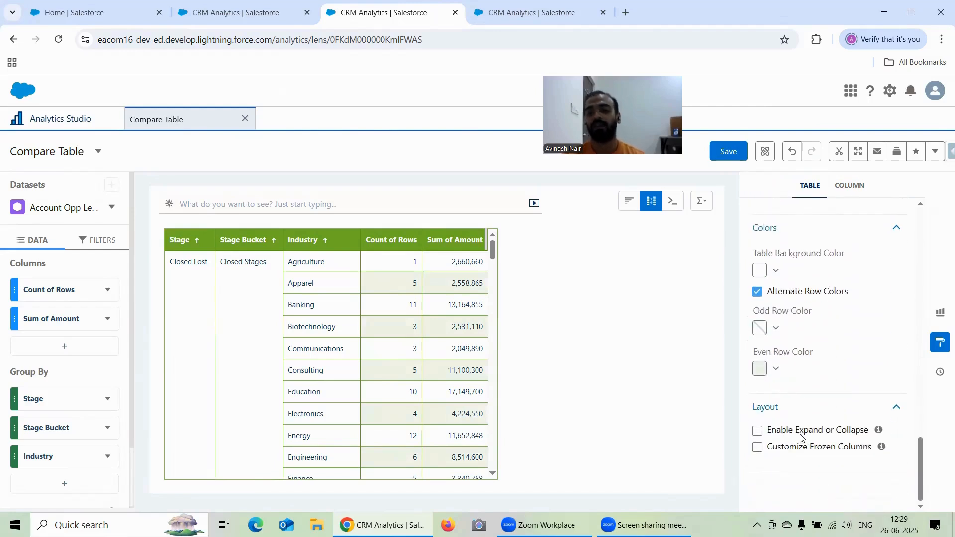
pyautogui.click(253, 9)
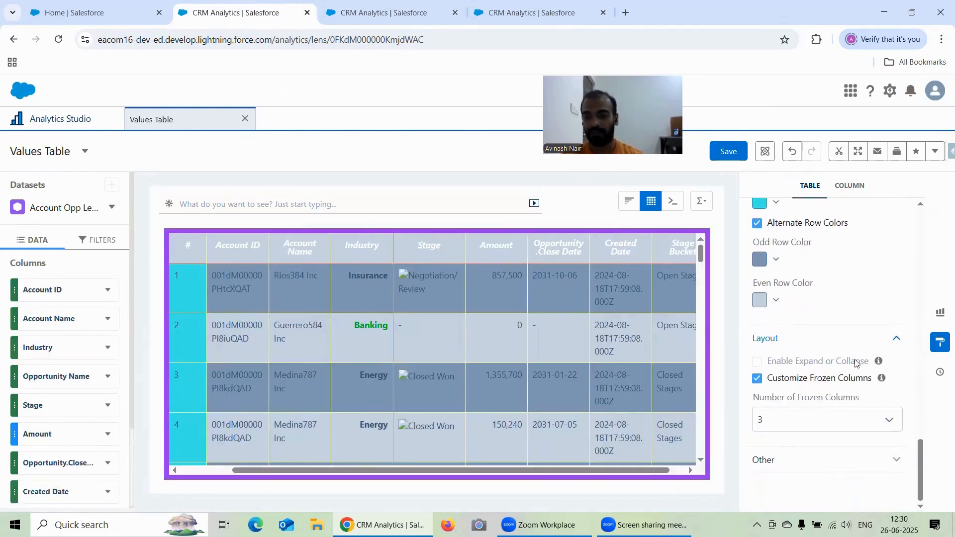
pyautogui.moveTo(879, 364)
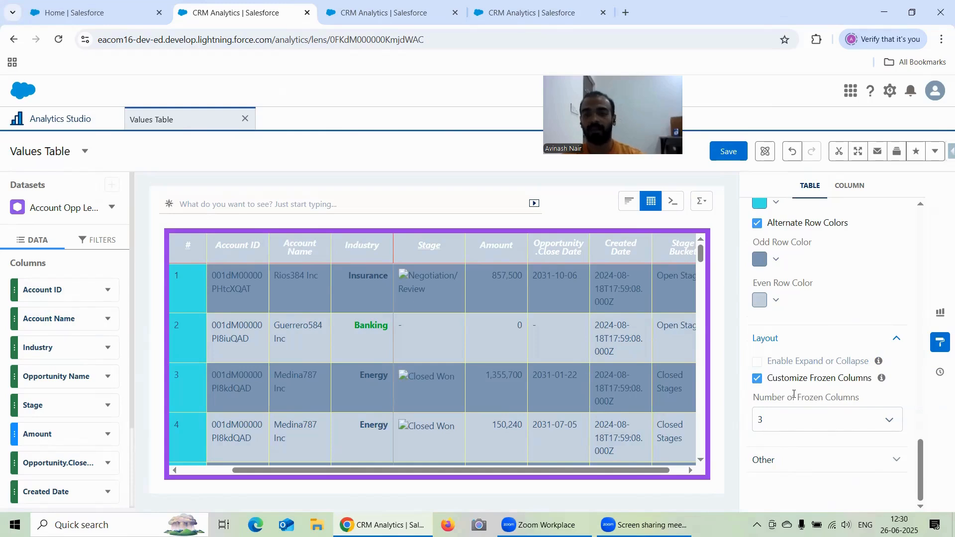
# Return to the Compare Table lens and turn on Enable Expand or Collapse in its layout settings.
pyautogui.click(385, 12)
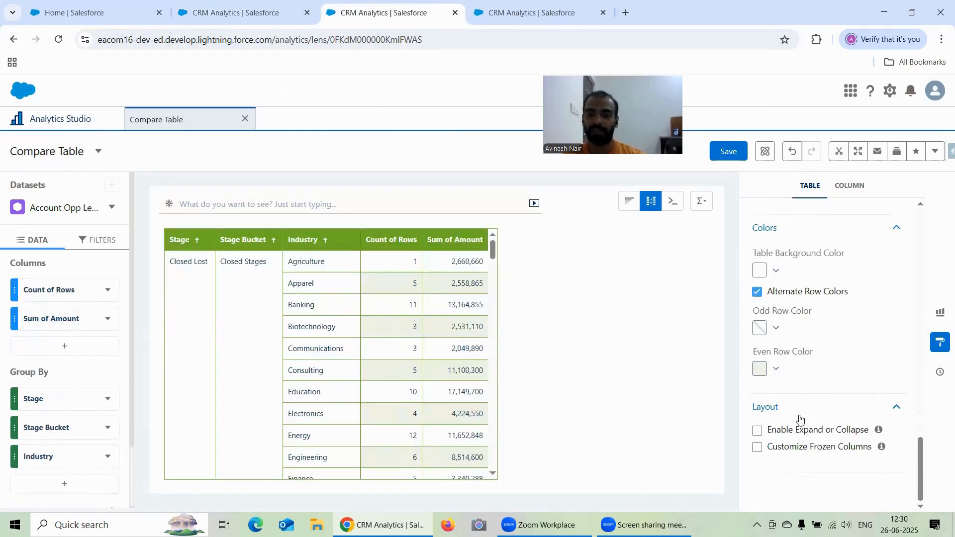
pyautogui.click(757, 430)
pyautogui.click(758, 430)
pyautogui.click(757, 431)
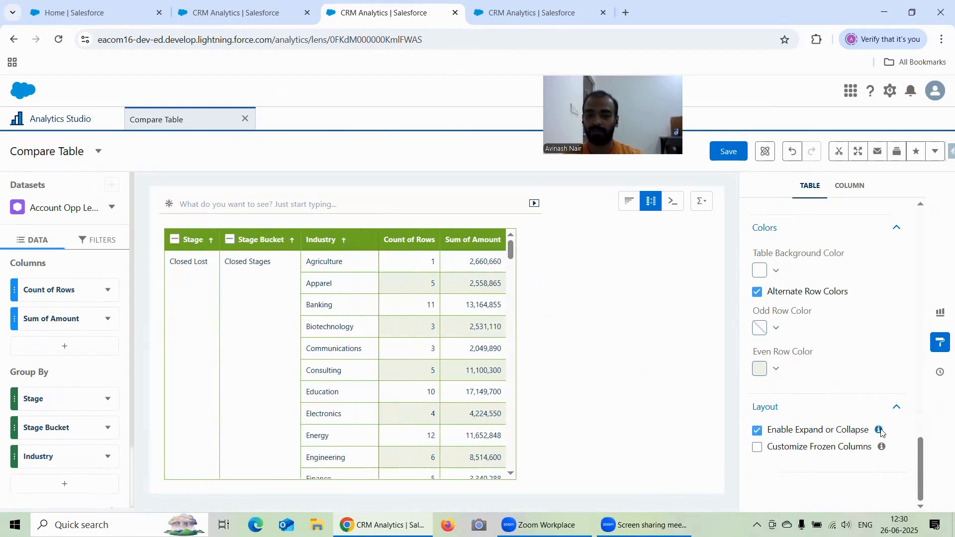
# Try collapsing and re-expanding the Stage Bucket and Stage groups in the Compare Table's header.
pyautogui.moveTo(881, 432)
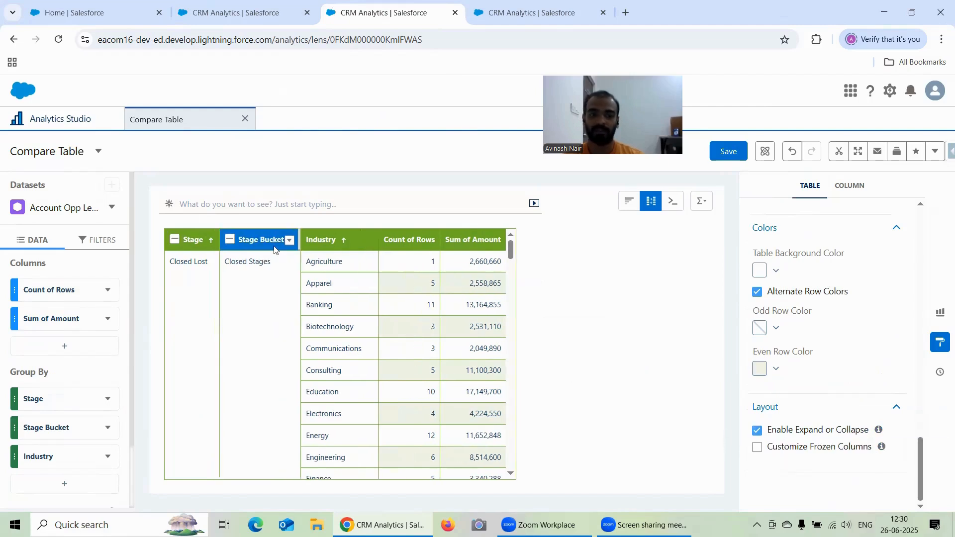
pyautogui.click(231, 240)
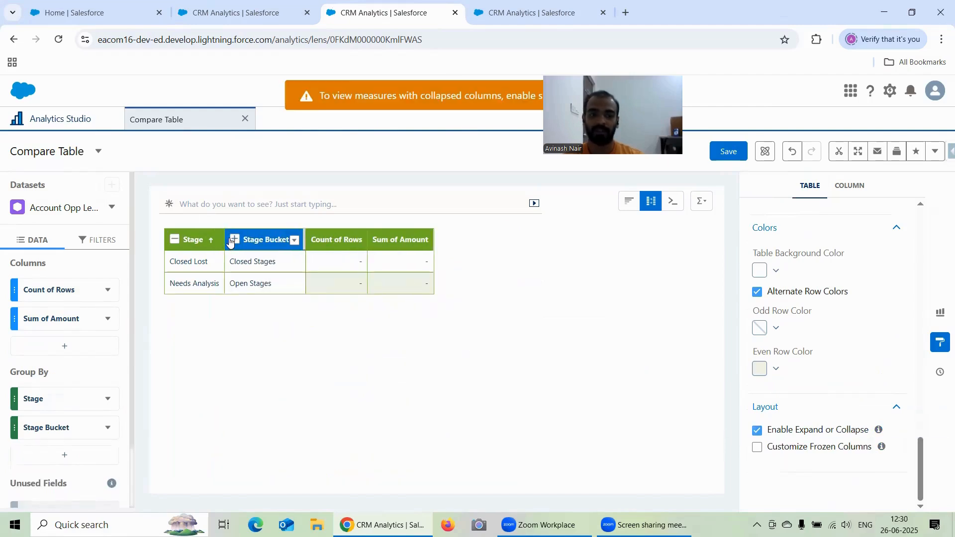
pyautogui.click(173, 241)
pyautogui.click(175, 242)
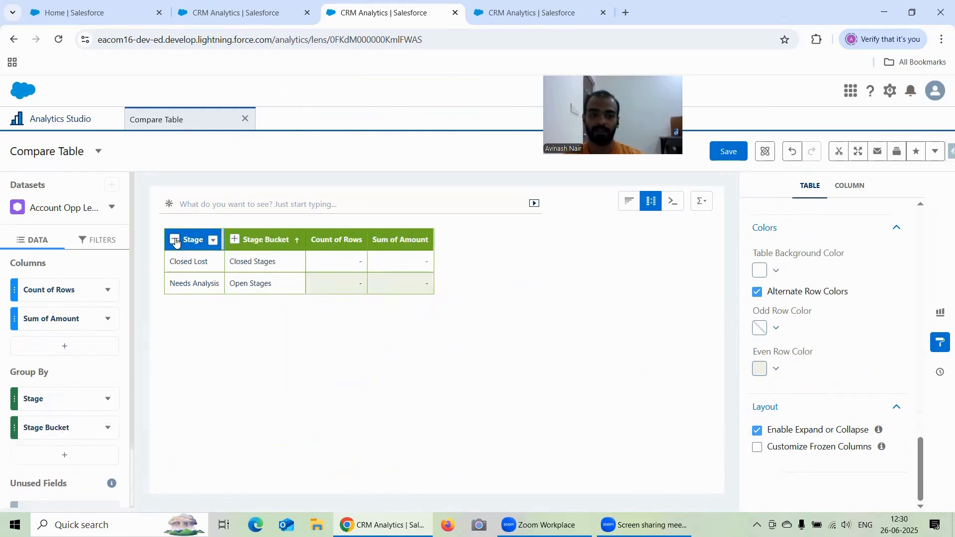
pyautogui.click(232, 241)
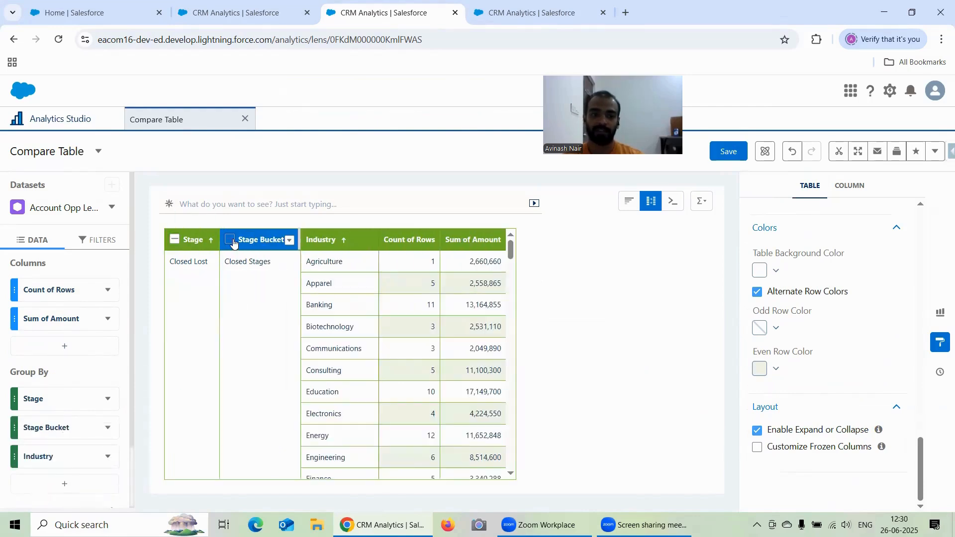
pyautogui.click(233, 242)
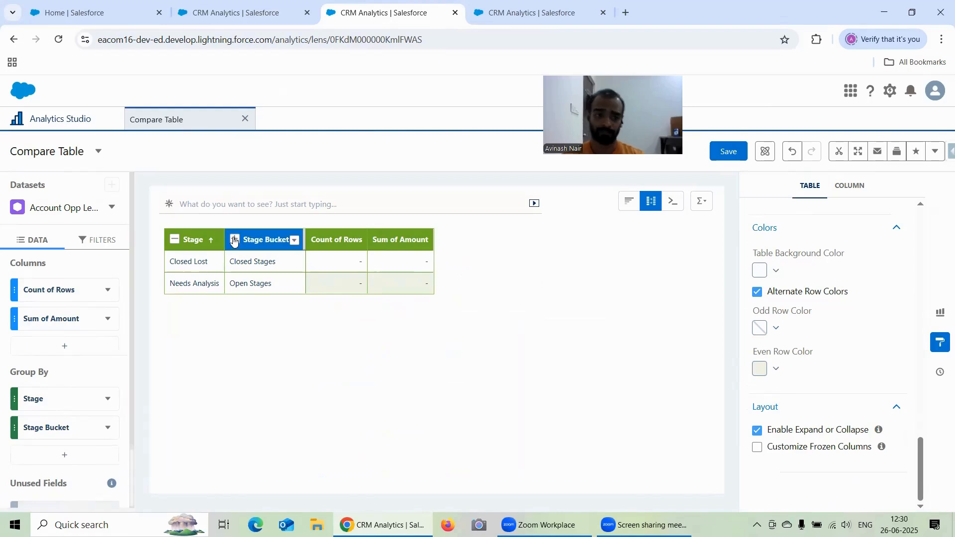
pyautogui.click(234, 242)
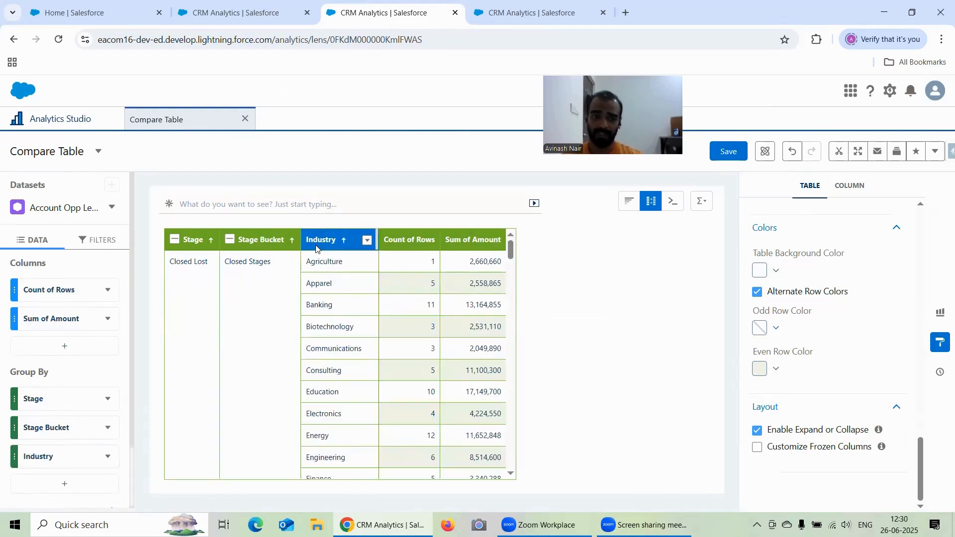
# Toggle the Stage Bucket and Stage groups of the Compare Table, ending with the table collapsed to Stage only.
pyautogui.click(230, 243)
pyautogui.click(231, 240)
pyautogui.click(174, 241)
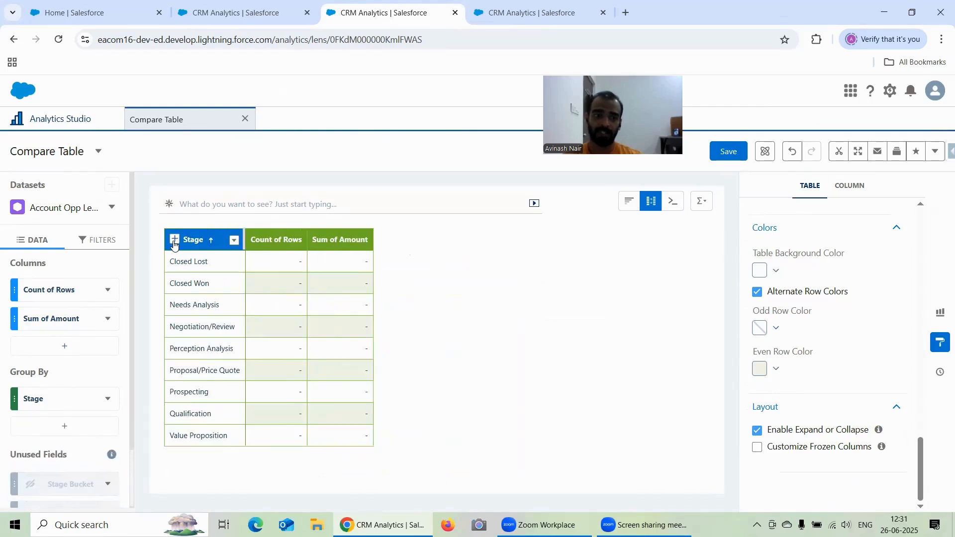
pyautogui.click(174, 240)
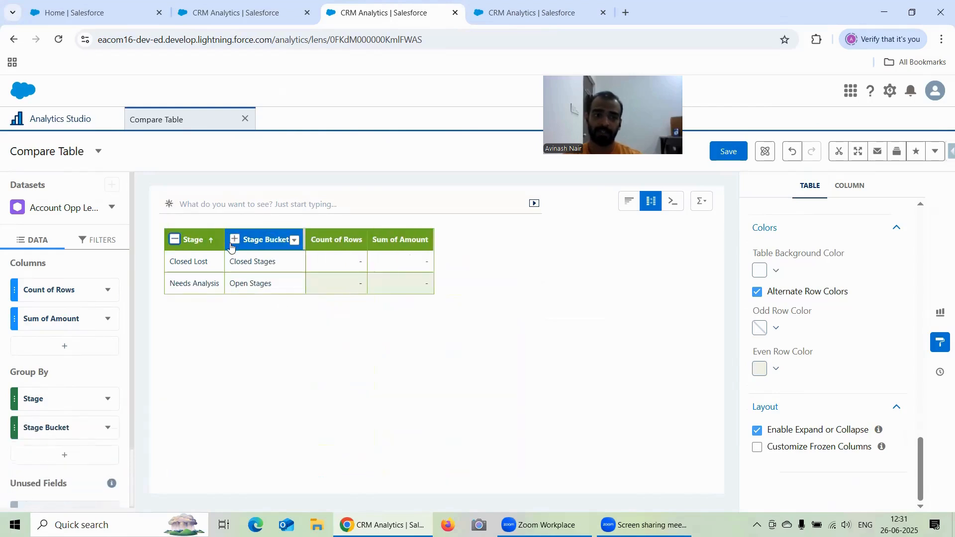
pyautogui.click(236, 240)
pyautogui.click(233, 240)
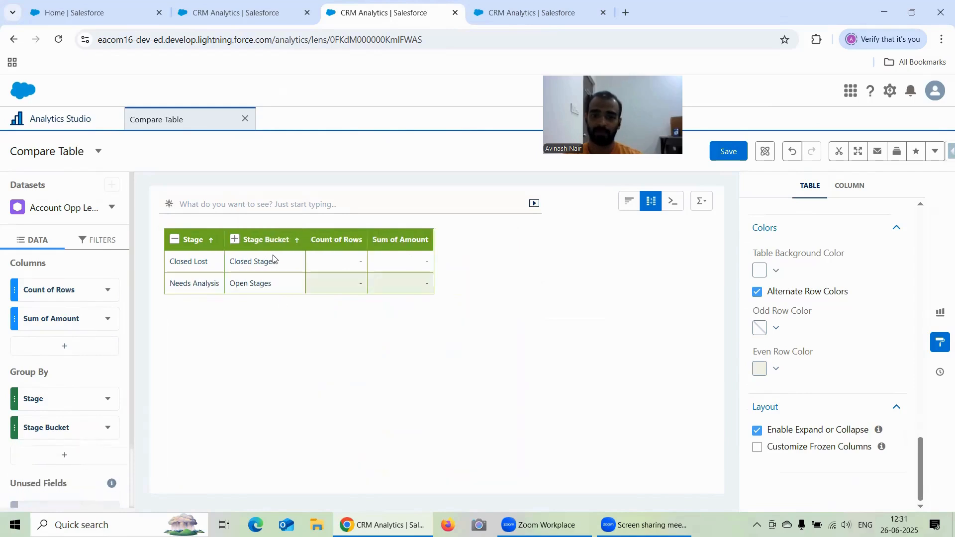
pyautogui.click(234, 240)
pyautogui.click(174, 240)
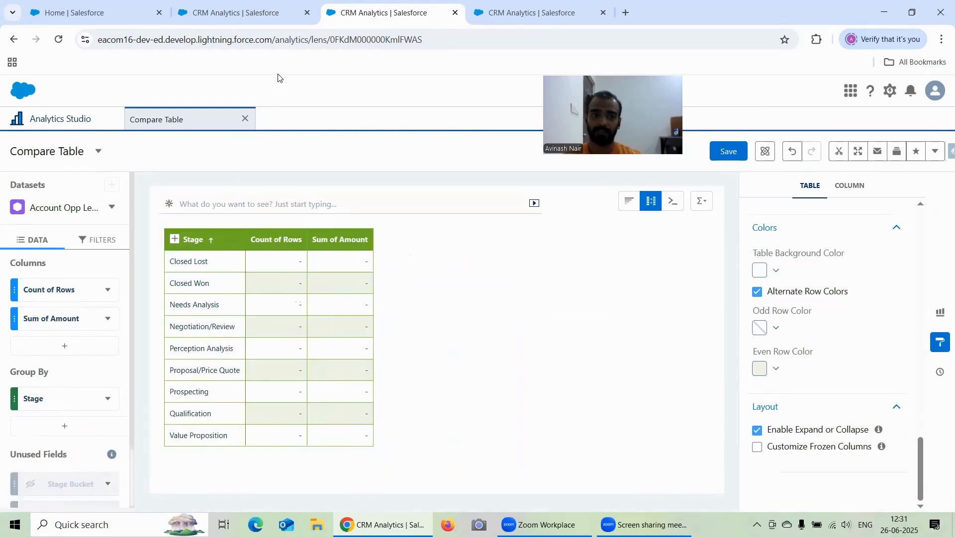
# Check the Values Table lens's layout options, then return to the Compare Table and expand its Stage and Stage Bucket groups.
pyautogui.click(256, 17)
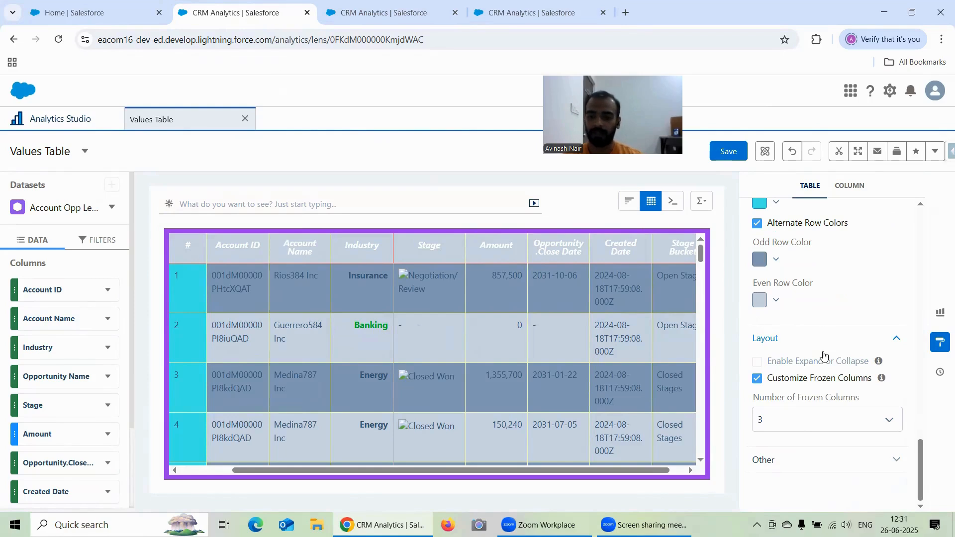
pyautogui.hotkey('ctrl', 'Tab')
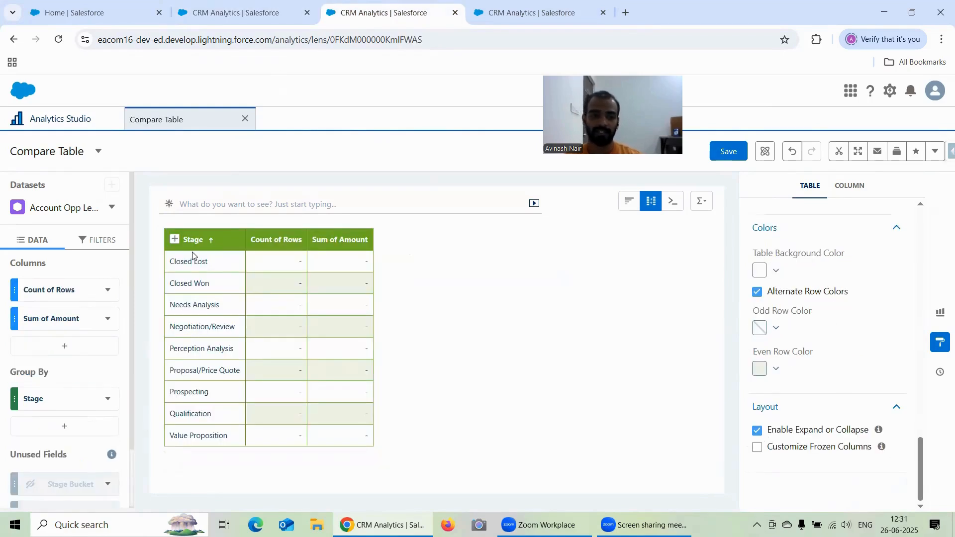
pyautogui.click(169, 240)
pyautogui.click(175, 240)
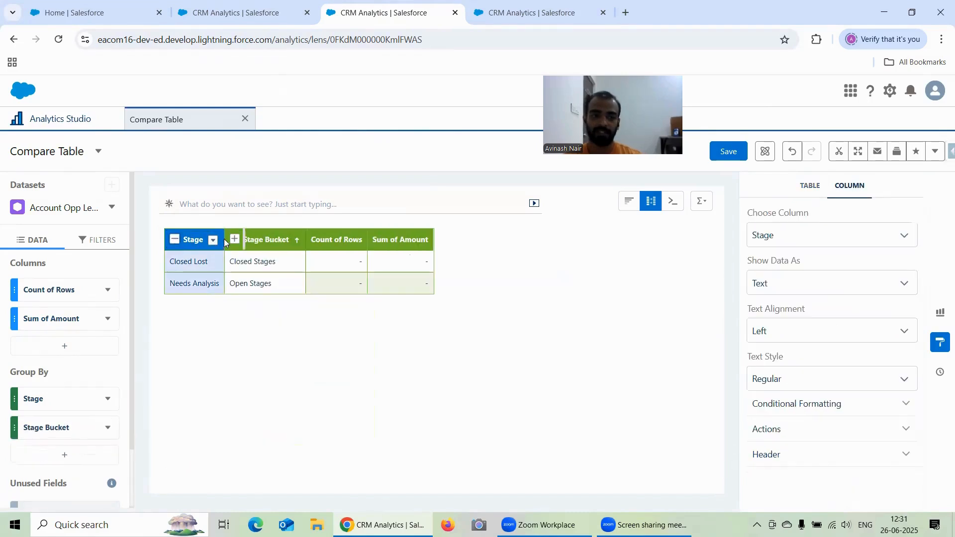
pyautogui.click(239, 240)
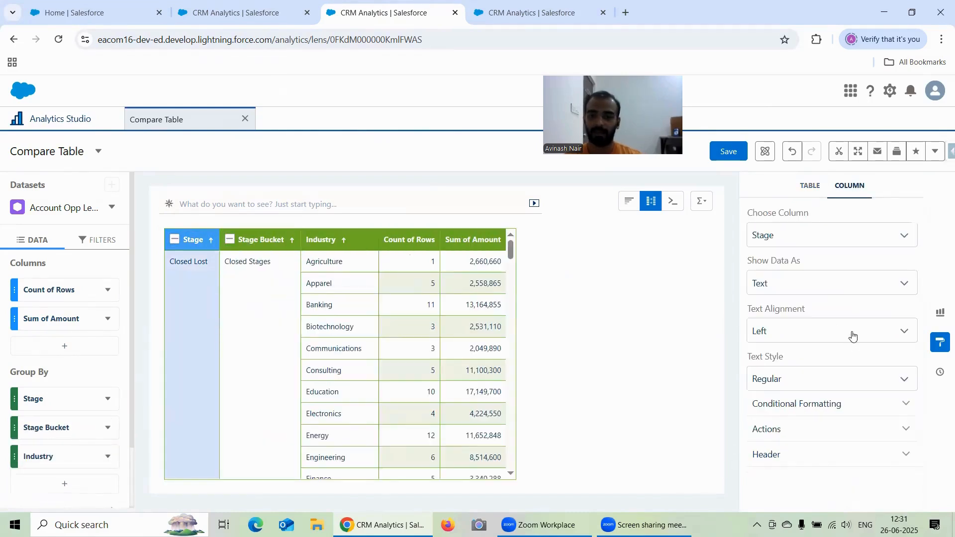
# Compare the table formatting sections of the Compare Table and Values Table lenses, then expand the Compare Table's layout settings.
pyautogui.click(810, 185)
pyautogui.scroll(-3, 835, 393)
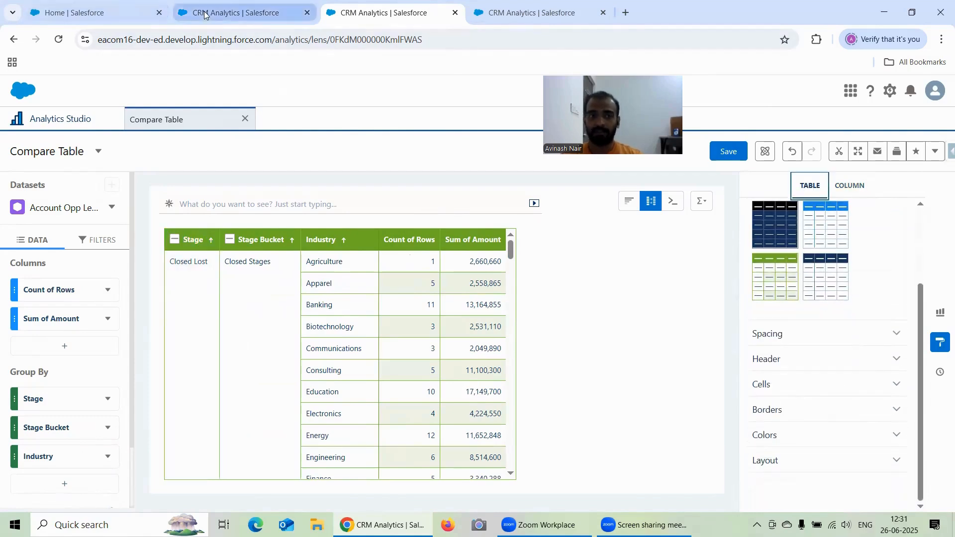
pyautogui.click(233, 13)
pyautogui.scroll(-1, 802, 412)
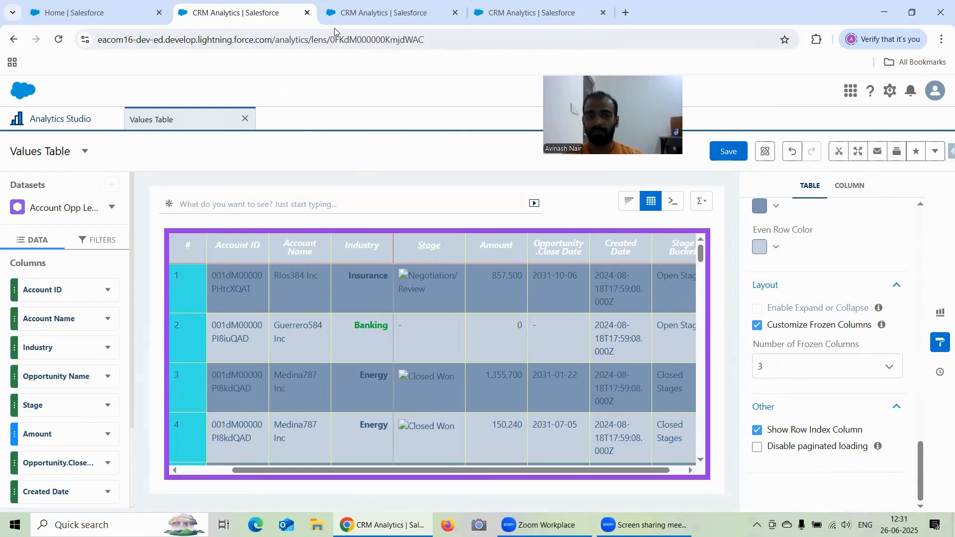
pyautogui.click(355, 13)
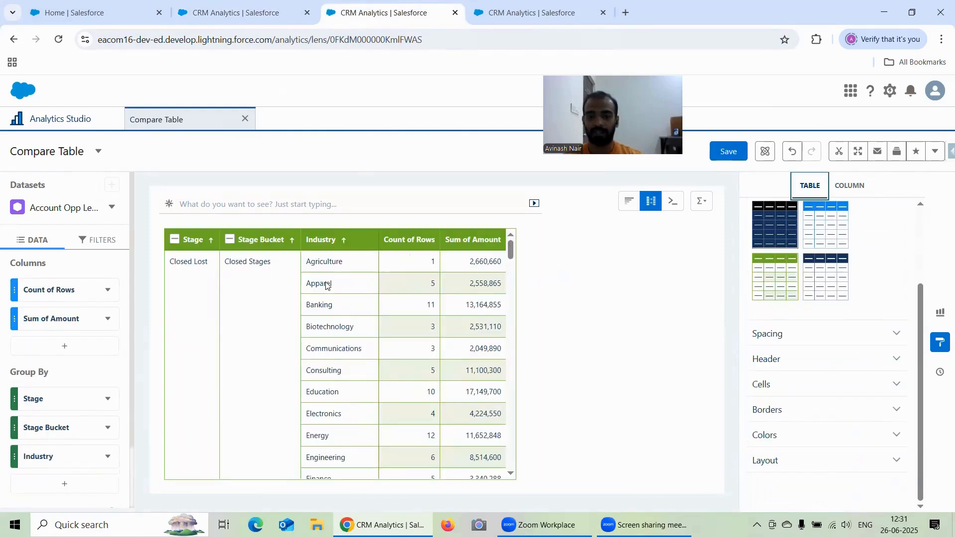
pyautogui.click(792, 459)
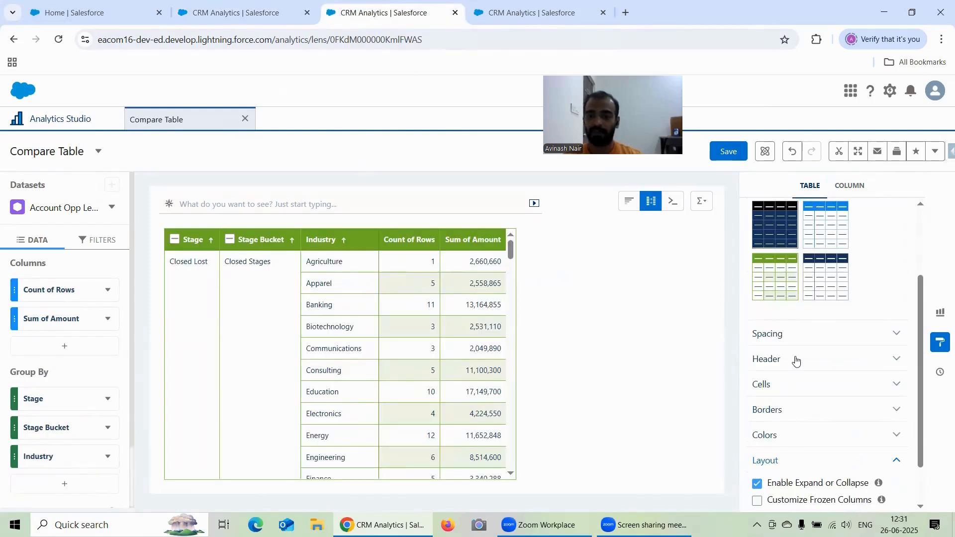
pyautogui.scroll(-1, 801, 350)
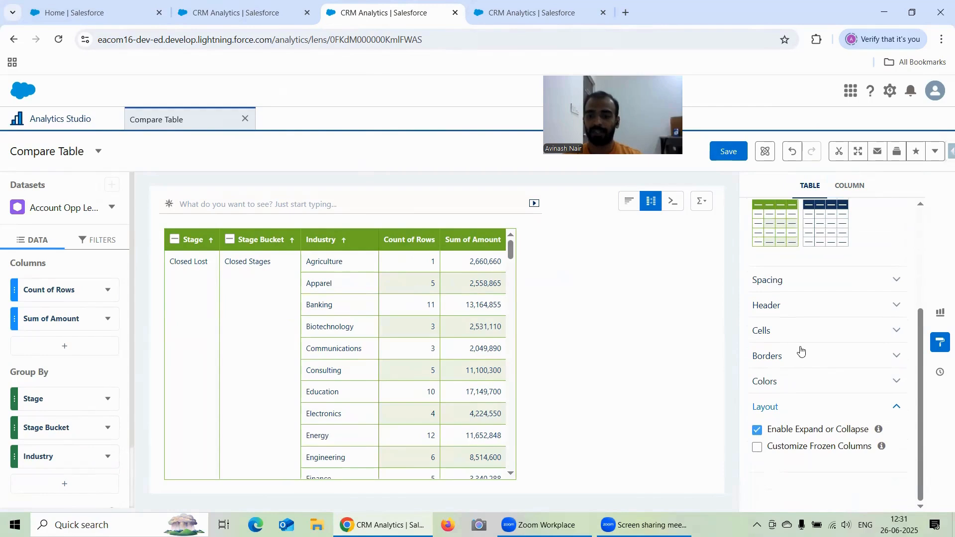
# Turn off Enable Expand or Collapse and remove the Stage, Stage Bucket and Industry groups from the Compare Table.
pyautogui.click(757, 431)
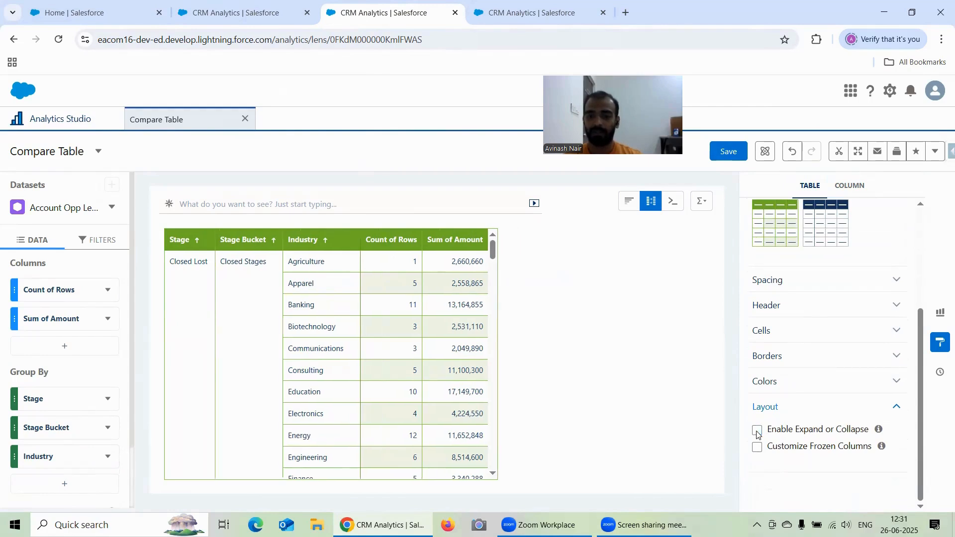
pyautogui.click(108, 399)
pyautogui.click(119, 370)
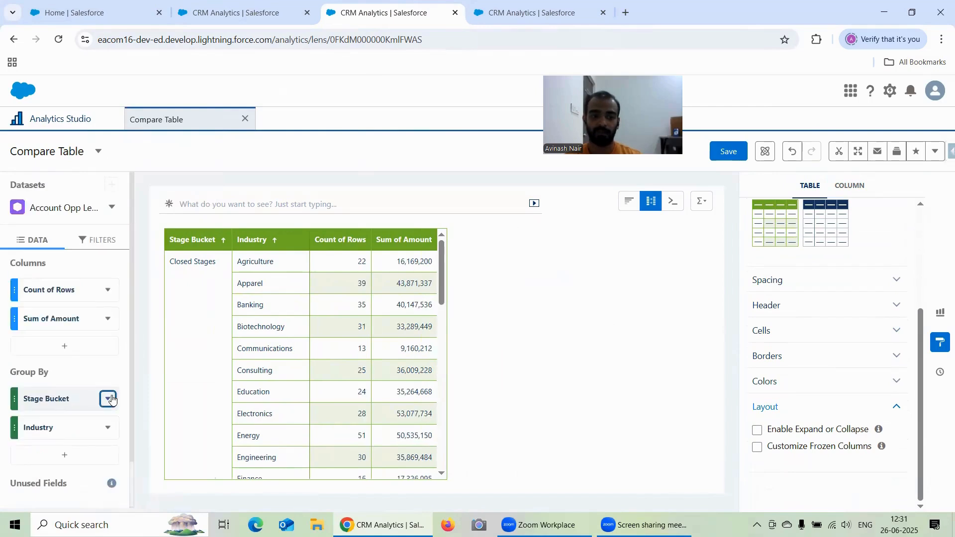
pyautogui.click(107, 399)
pyautogui.click(115, 368)
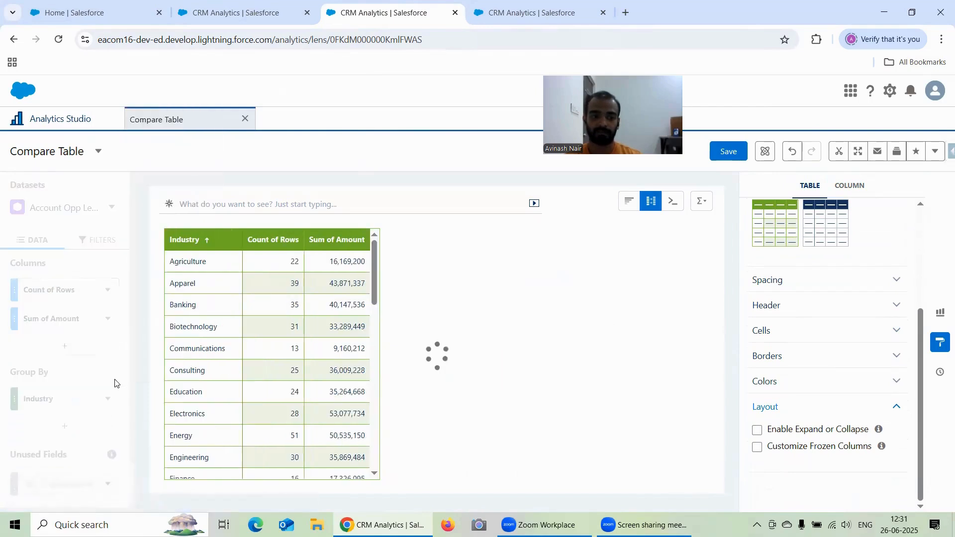
pyautogui.click(107, 399)
pyautogui.click(117, 368)
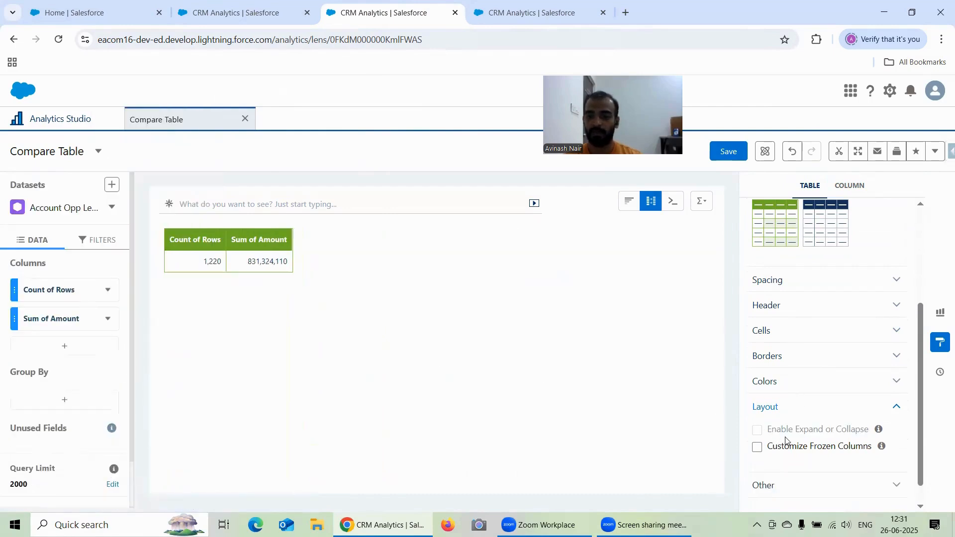
# Undo the removal of the Compare Table's three groups.
pyautogui.click(794, 151)
pyautogui.click(795, 151)
pyautogui.click(795, 151)
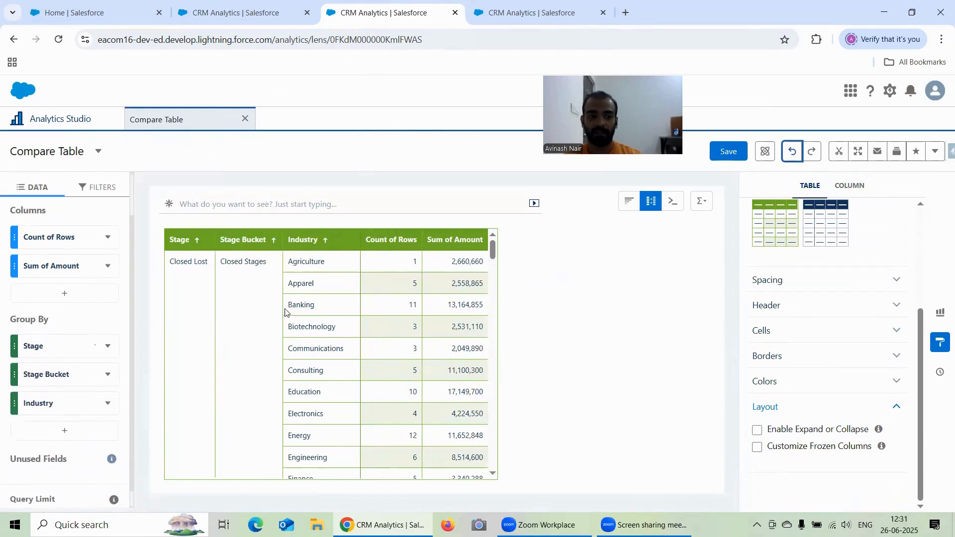
# Add Billing Country as a fourth group and turn on Enable Expand or Collapse for the Compare Table.
pyautogui.click(57, 430)
pyautogui.scroll(-3, 279, 341)
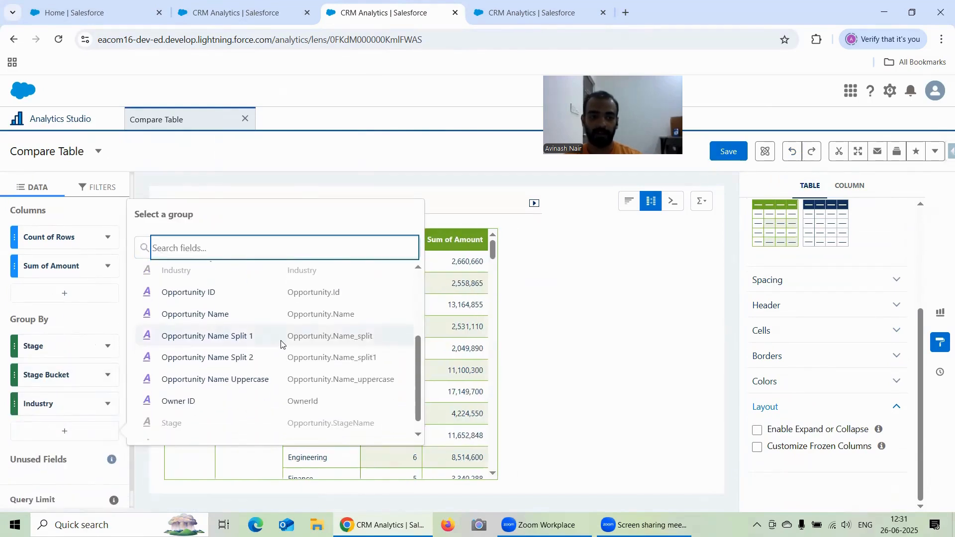
pyautogui.scroll(3, 279, 341)
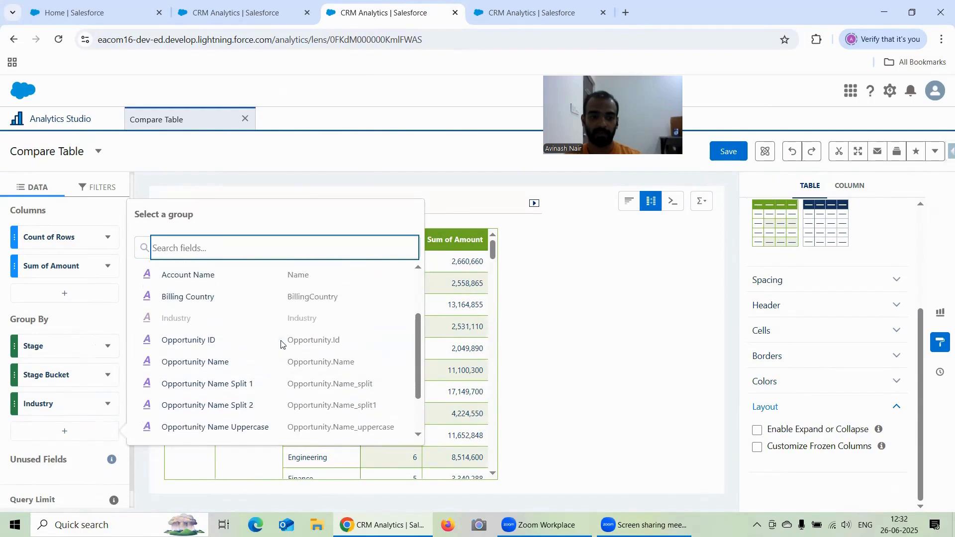
pyautogui.click(207, 298)
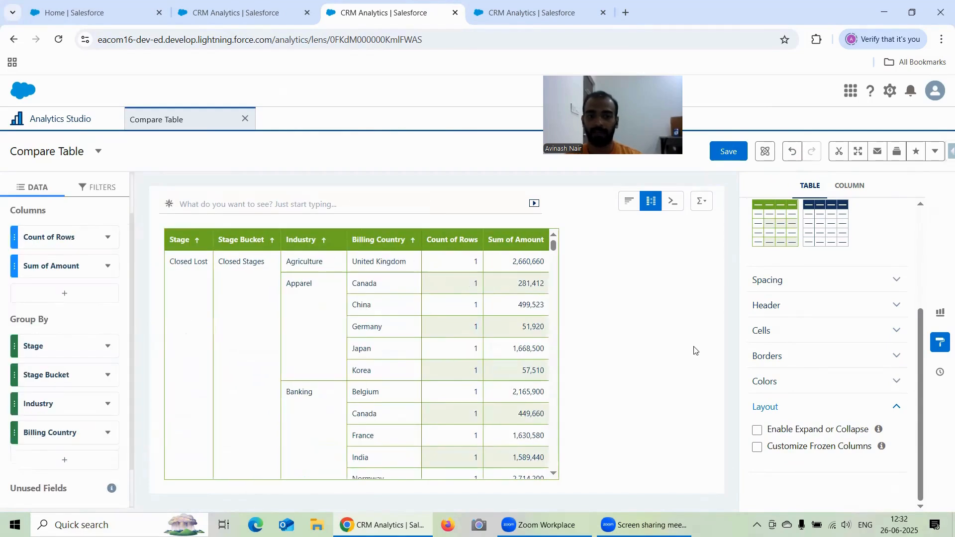
pyautogui.click(756, 430)
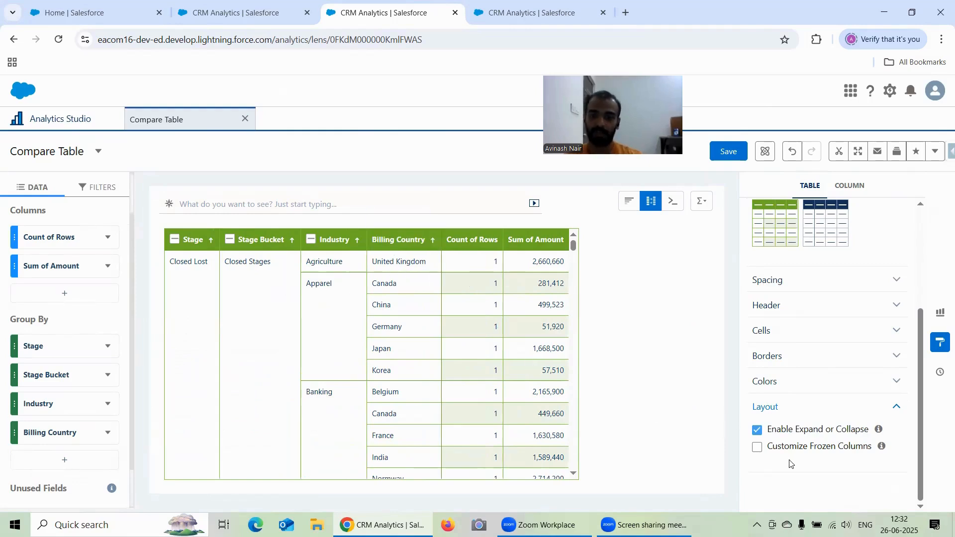
# Collapse and re-expand the Industry group, then collapse the table to the Stage Bucket level.
pyautogui.click(310, 239)
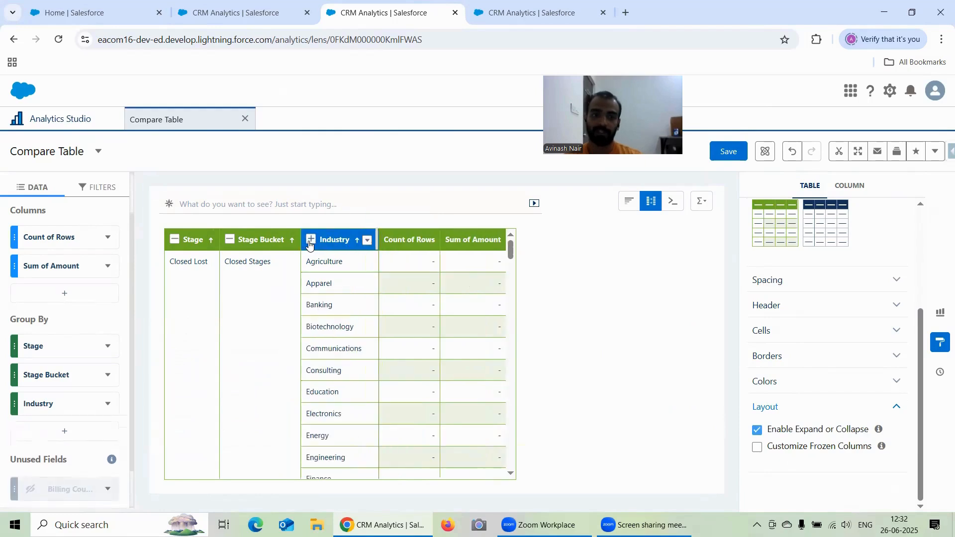
pyautogui.click(311, 241)
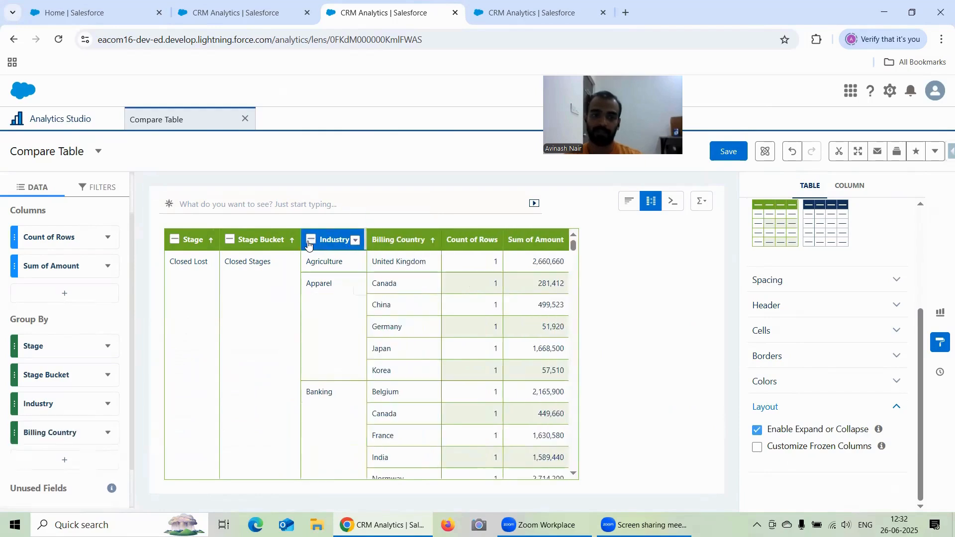
pyautogui.click(230, 241)
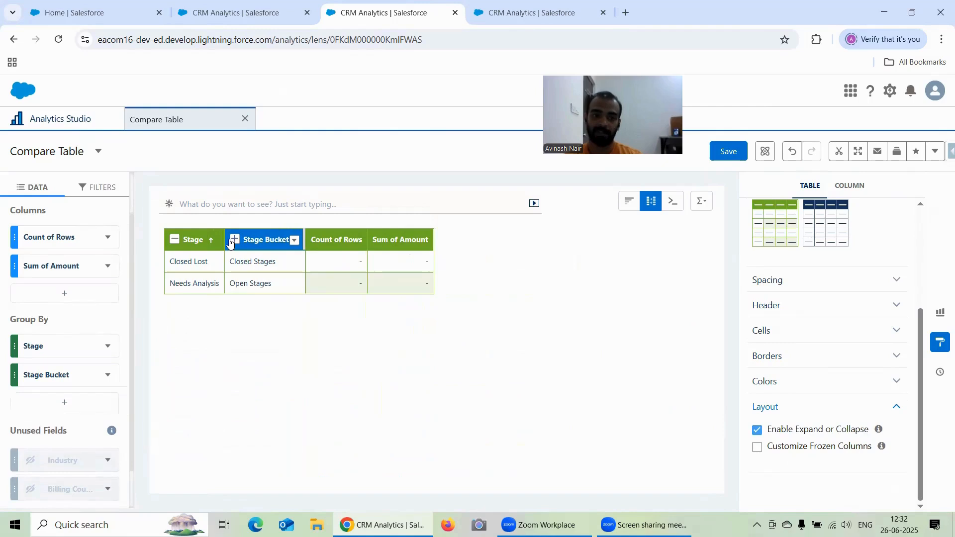
pyautogui.click(229, 240)
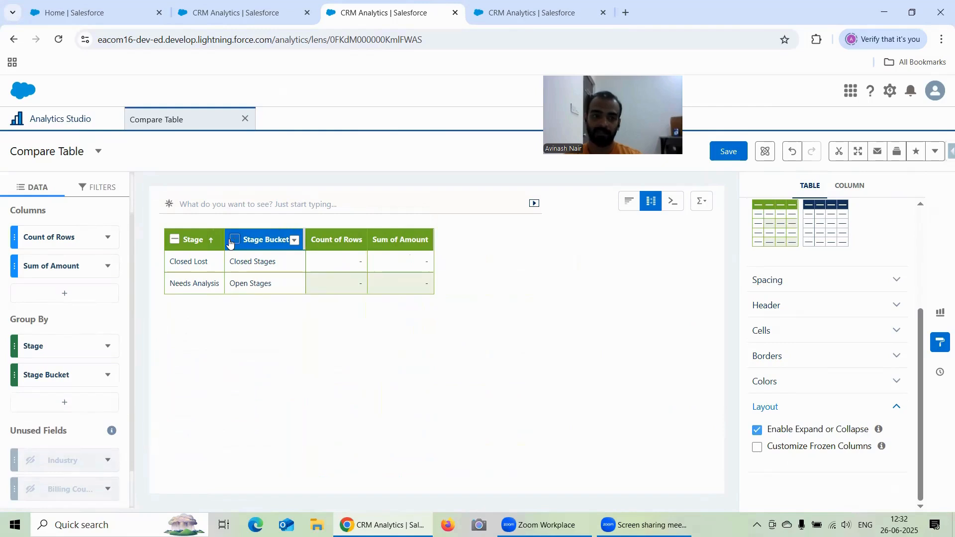
# Collapse and re-expand the Stage group several times, then expand Stage Bucket to show the Industry column.
pyautogui.click(174, 241)
pyautogui.click(175, 241)
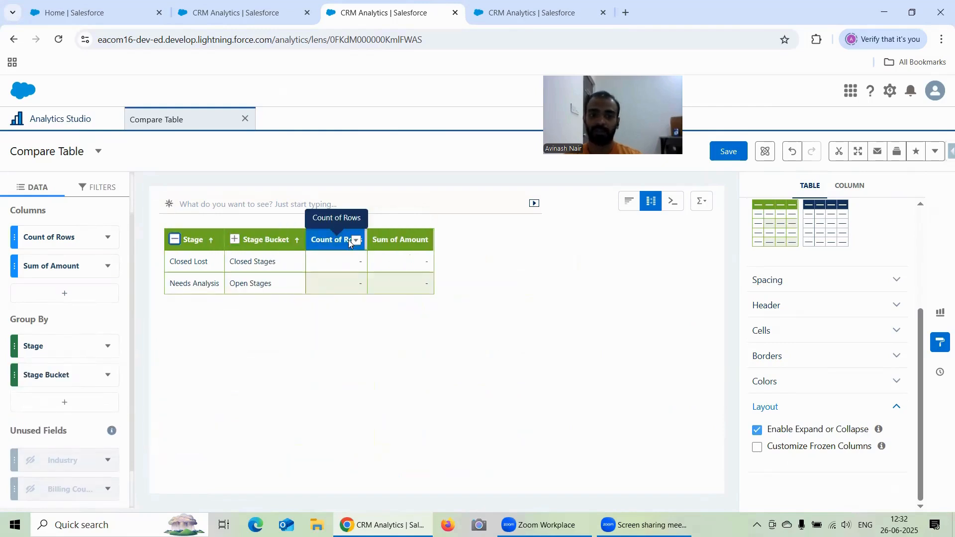
pyautogui.click(175, 241)
pyautogui.click(175, 241)
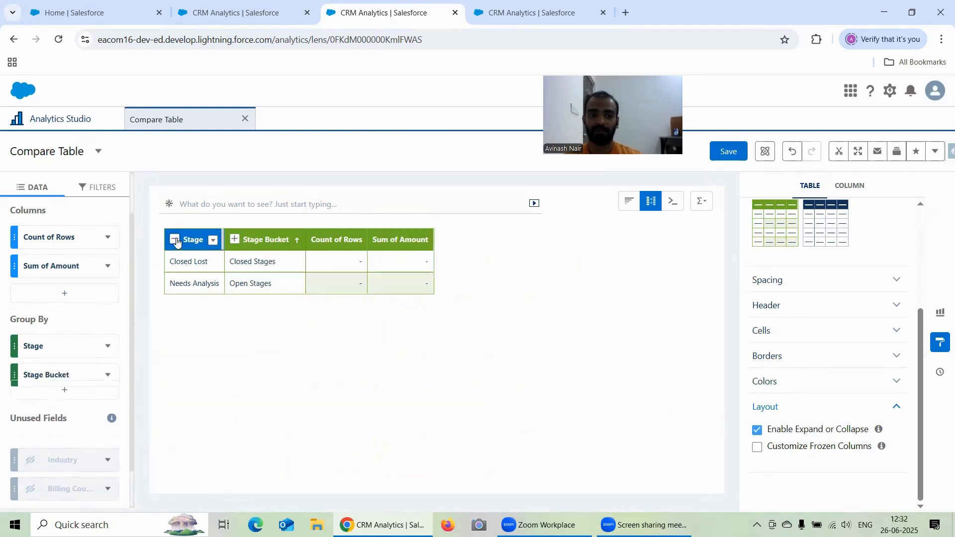
pyautogui.click(175, 242)
pyautogui.click(175, 241)
pyautogui.click(232, 241)
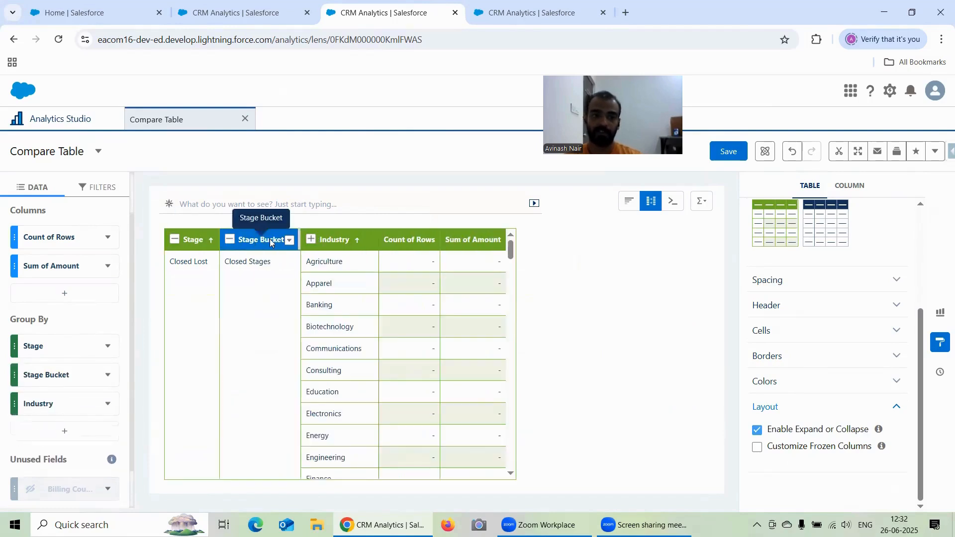
# Expand the Industry group to show Billing Country, and set the Industry column to show its data as Image.
pyautogui.click(311, 239)
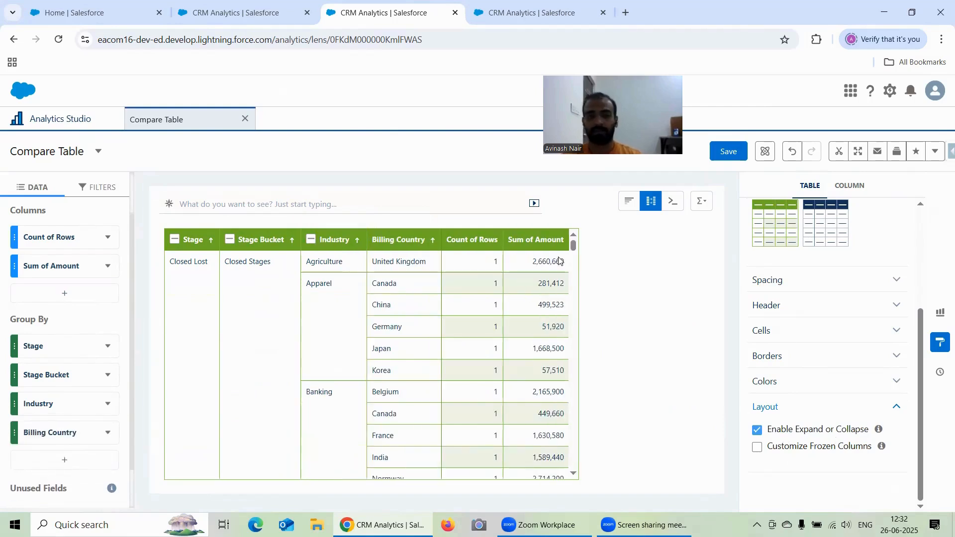
pyautogui.click(848, 186)
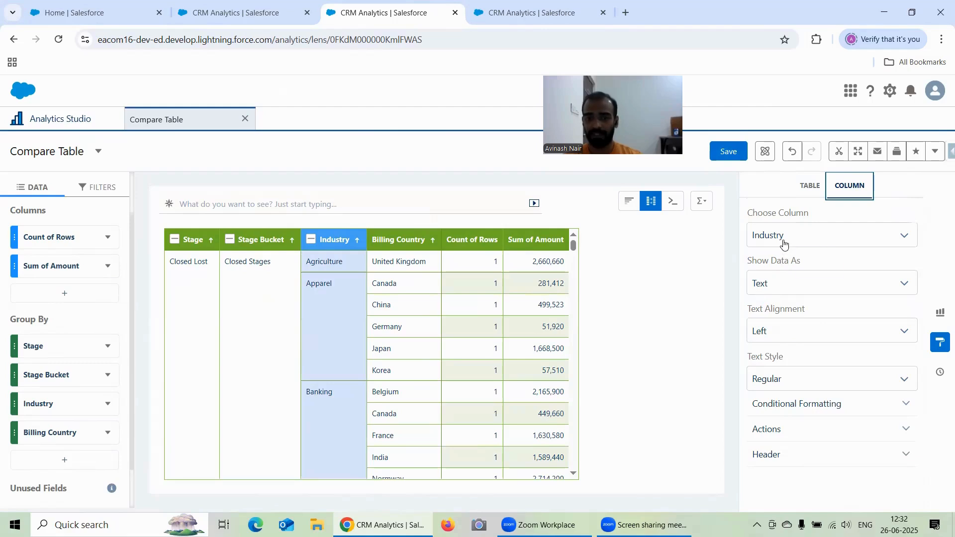
pyautogui.click(805, 284)
pyautogui.click(807, 326)
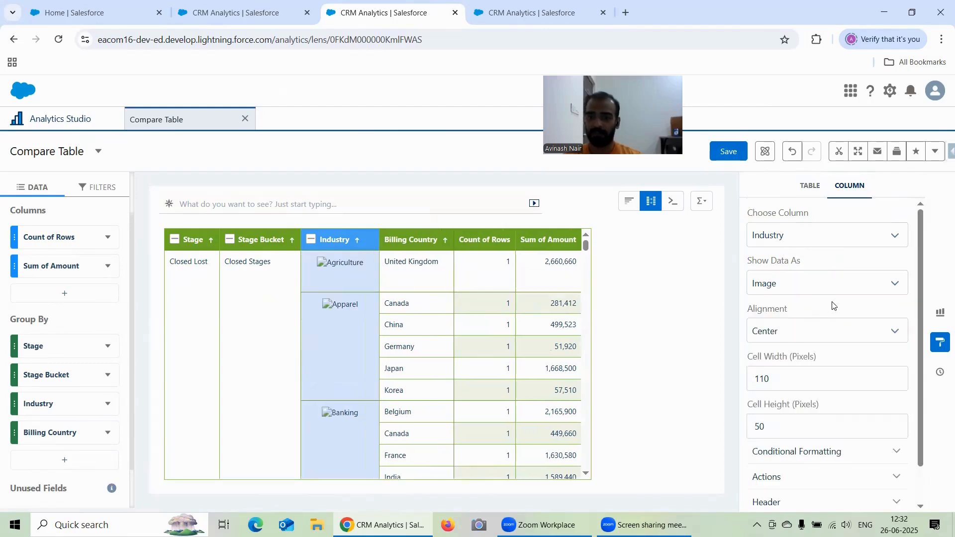
# Add a conditional formatting rule to the Industry column using dimension values, with Agriculture as the picked value.
pyautogui.scroll(-1, 832, 306)
pyautogui.click(795, 409)
pyautogui.scroll(-2, 833, 335)
pyautogui.click(825, 392)
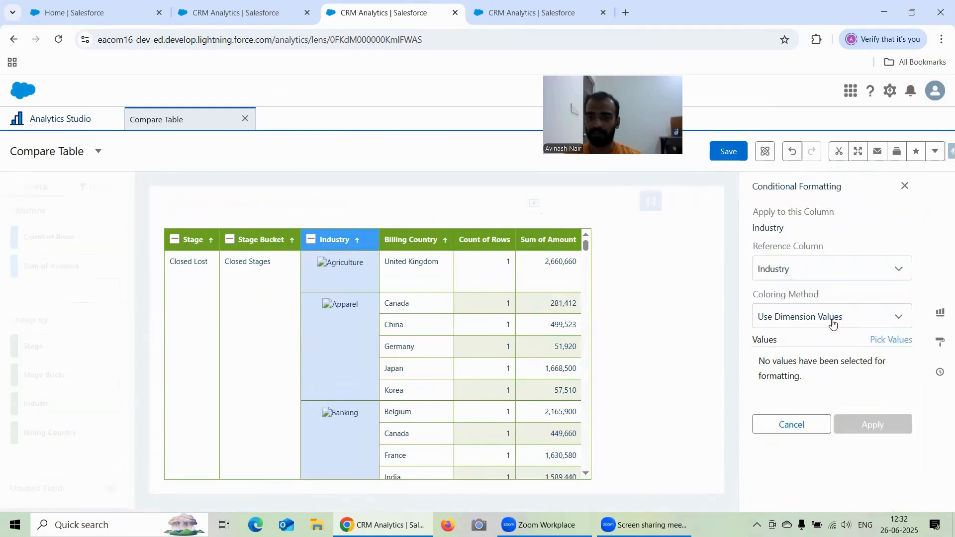
pyautogui.click(883, 343)
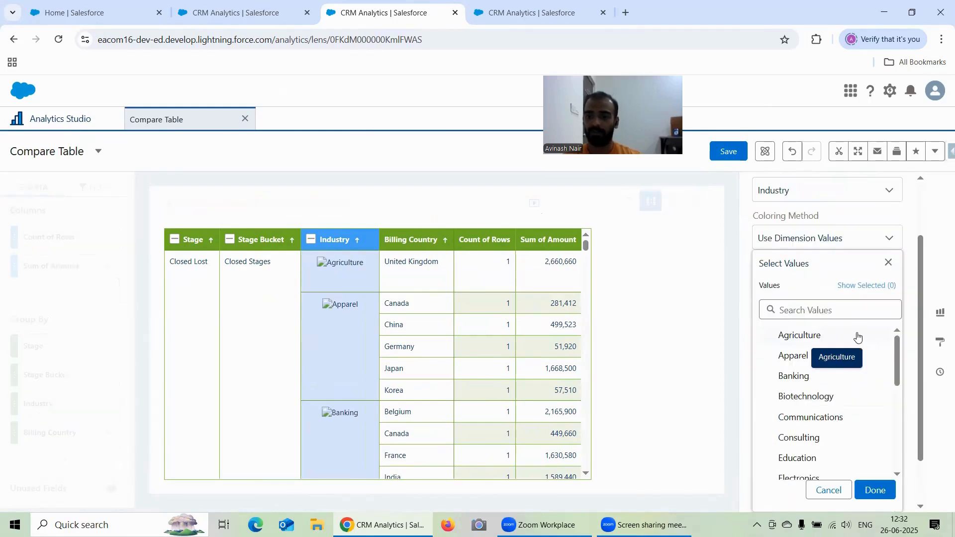
pyautogui.click(797, 342)
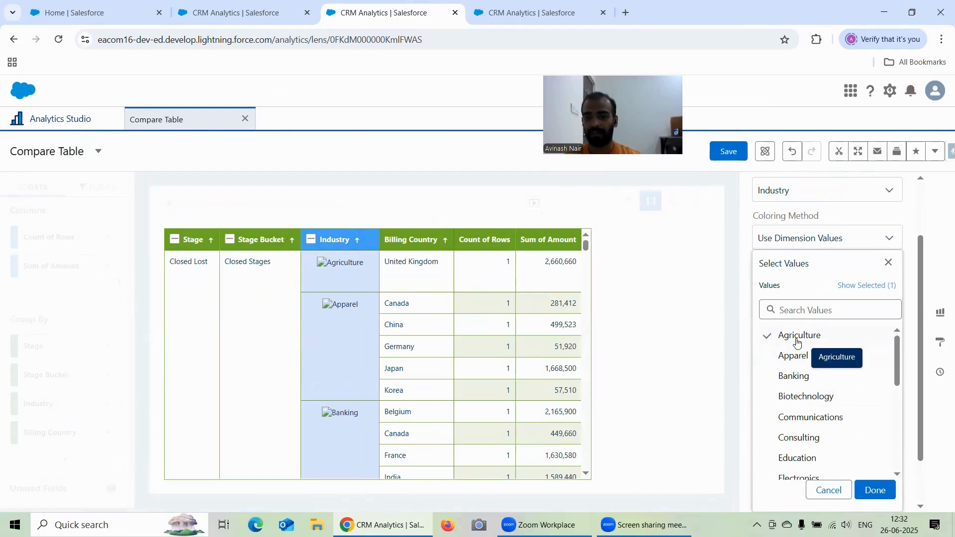
pyautogui.click(875, 489)
# Give the Agriculture value purple text on a dark blue background and apply the rule.
pyautogui.click(888, 384)
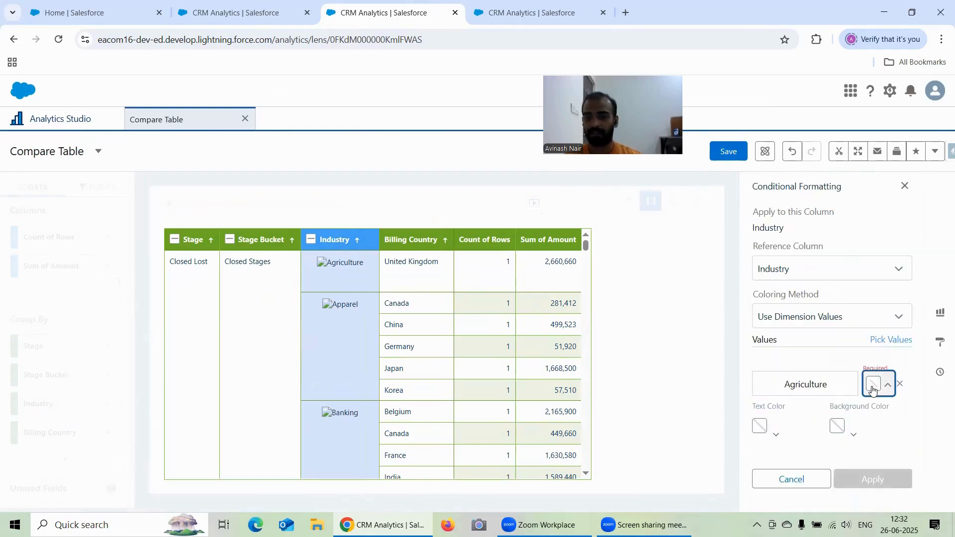
pyautogui.click(775, 435)
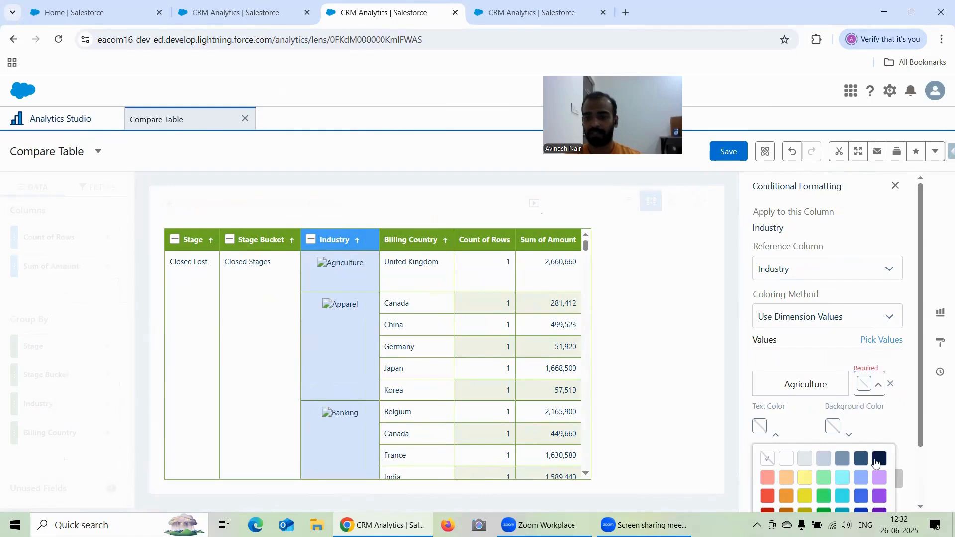
pyautogui.click(879, 495)
pyautogui.click(868, 420)
pyautogui.click(833, 422)
pyautogui.click(832, 421)
pyautogui.click(859, 508)
pyautogui.click(871, 425)
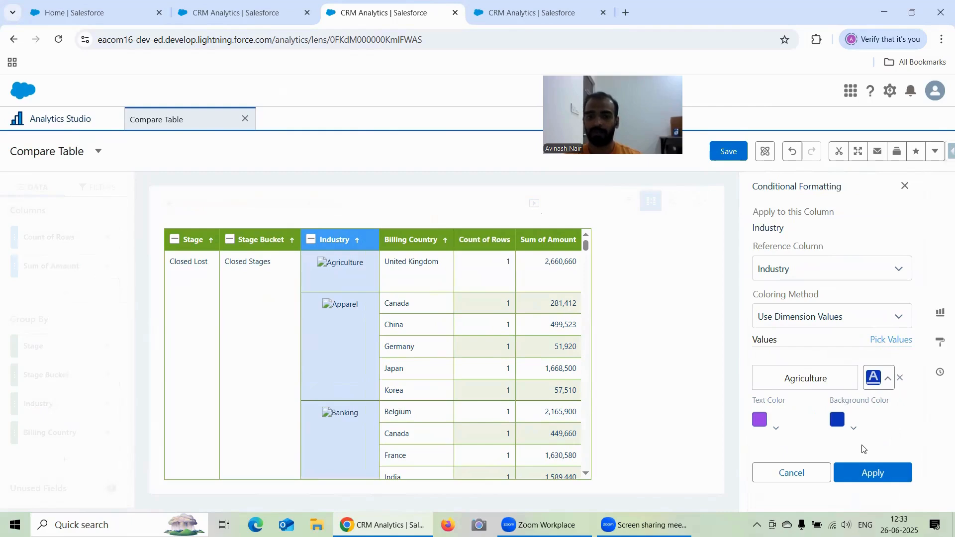
pyautogui.click(872, 473)
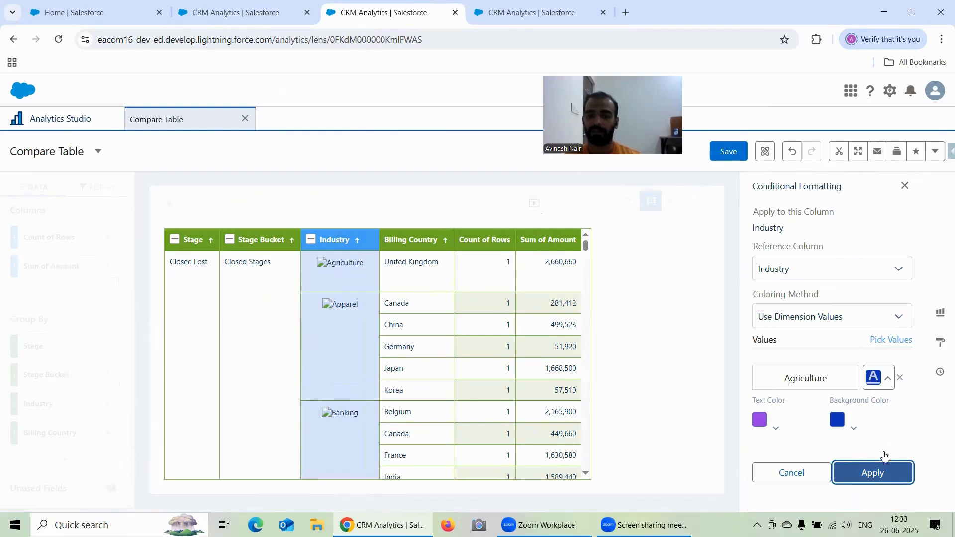
pyautogui.click(874, 473)
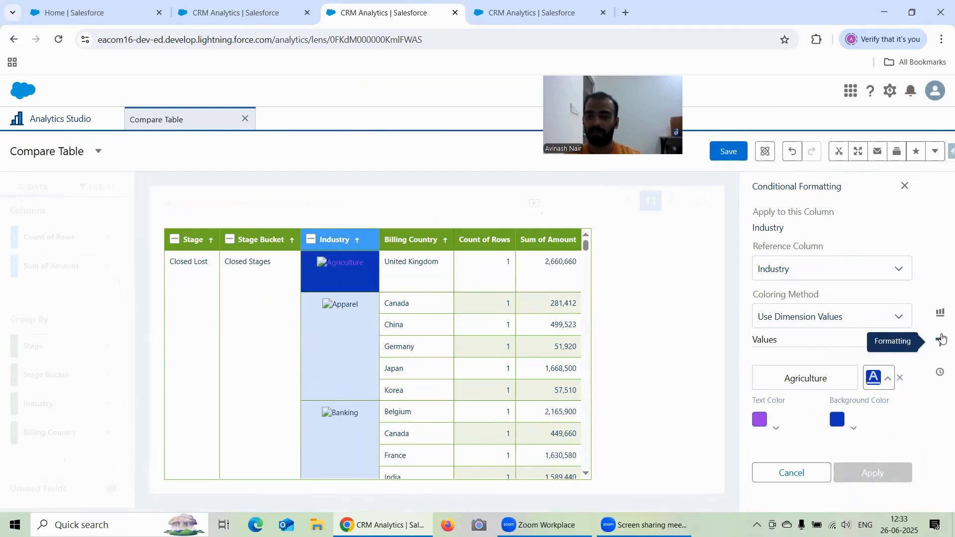
# Return to the Industry column's formatting and examine its Actions and Header tooltip options.
pyautogui.click(940, 342)
pyautogui.scroll(-1, 856, 337)
pyautogui.click(800, 435)
pyautogui.click(801, 458)
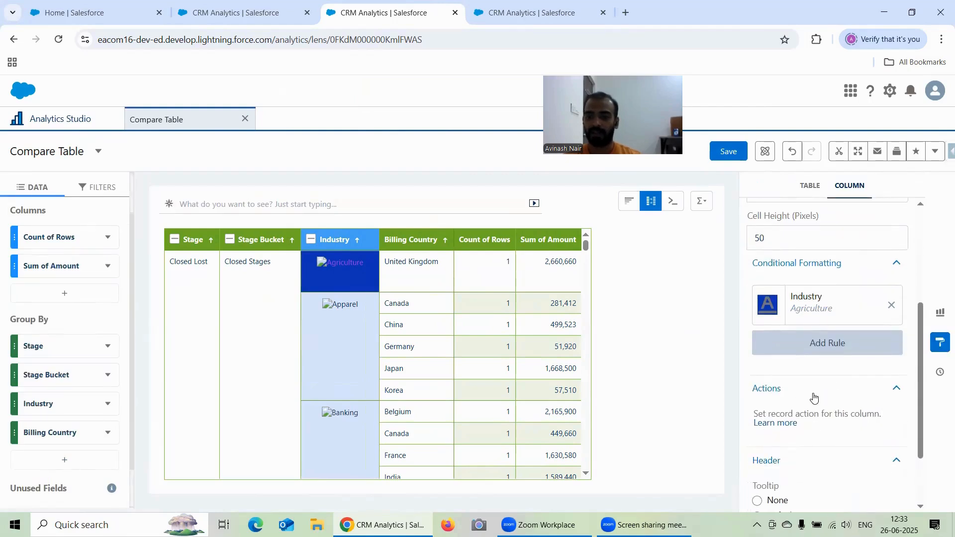
pyautogui.scroll(-2, 815, 398)
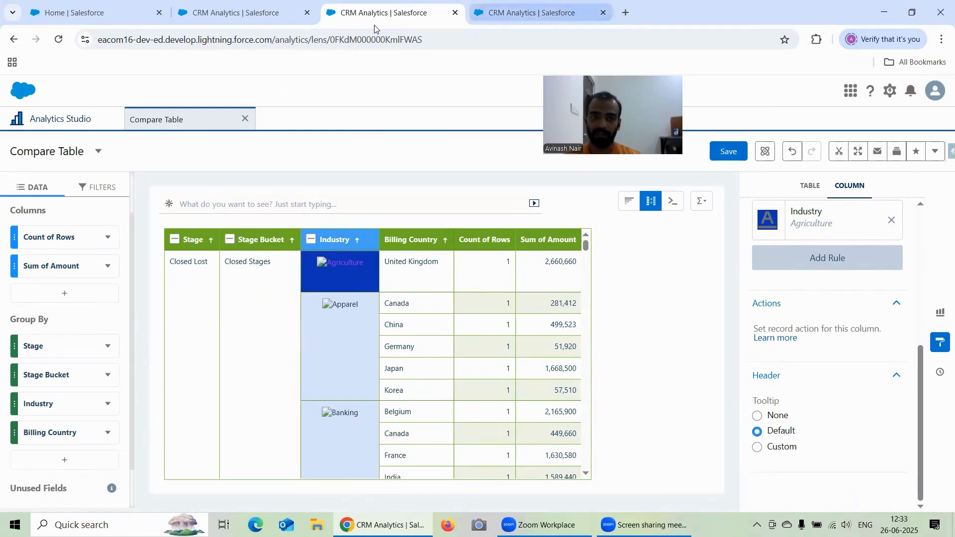
# Switch to the Pivot Table lens and examine its table formatting options for Themes, Spacing and Header.
pyautogui.click(502, 13)
pyautogui.click(940, 342)
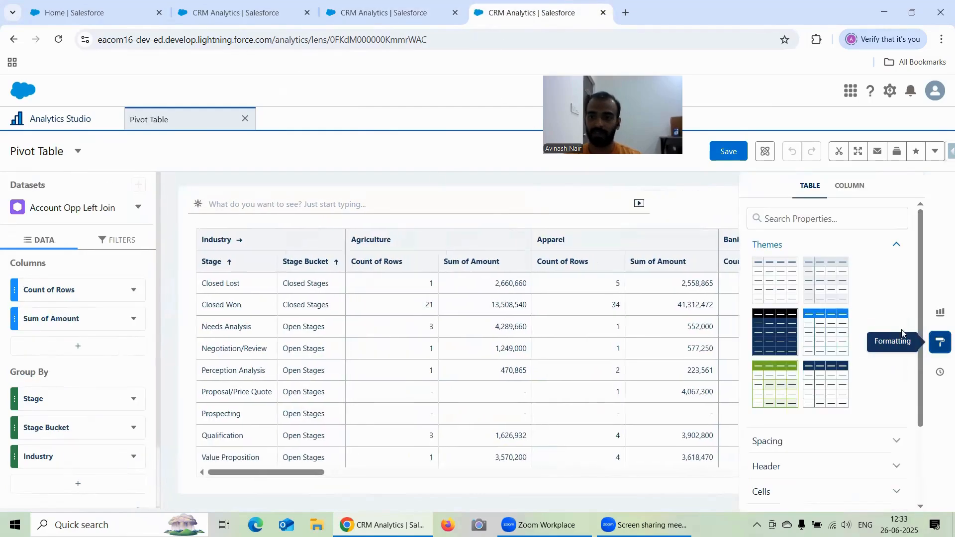
pyautogui.scroll(-3, 842, 284)
pyautogui.scroll(3, 820, 308)
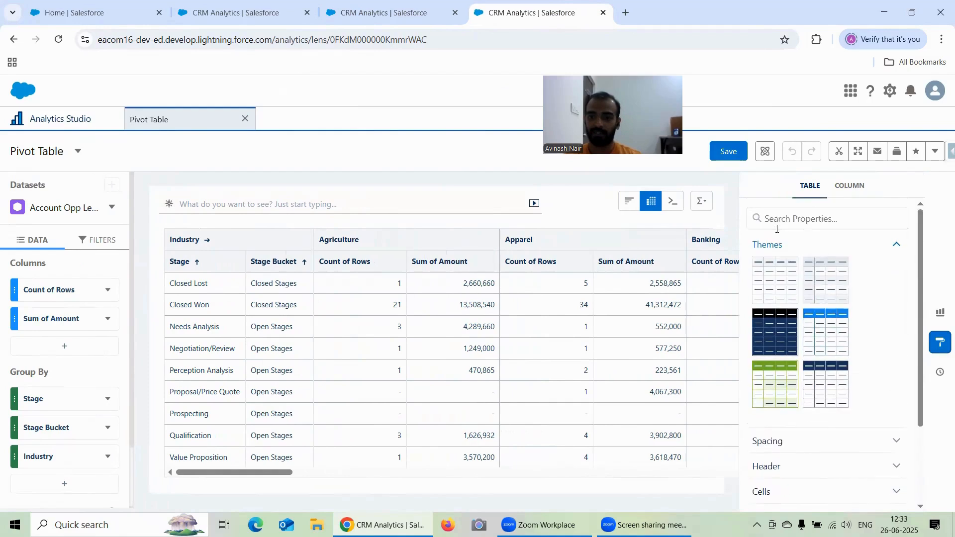
pyautogui.scroll(-3, 789, 339)
pyautogui.click(788, 336)
pyautogui.scroll(-3, 796, 344)
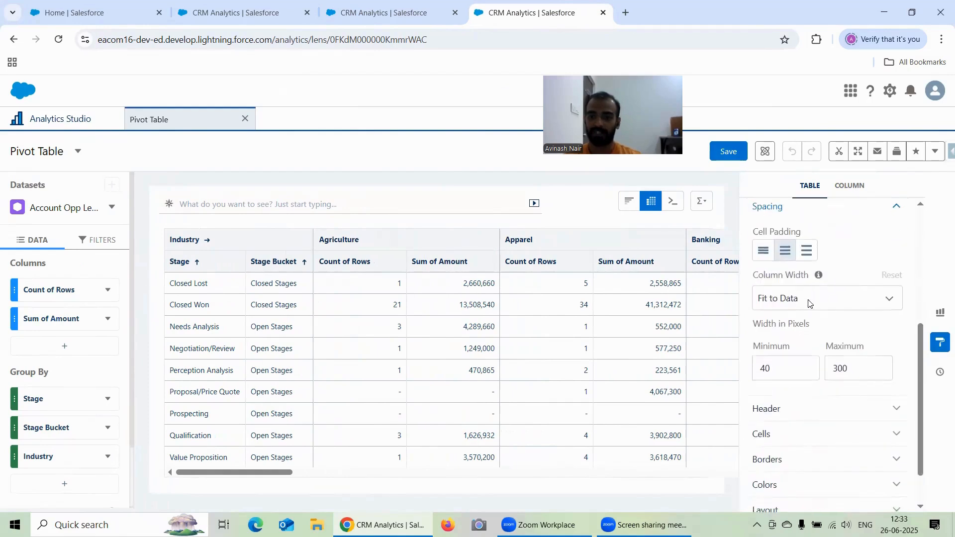
pyautogui.click(791, 362)
pyautogui.scroll(-5, 815, 325)
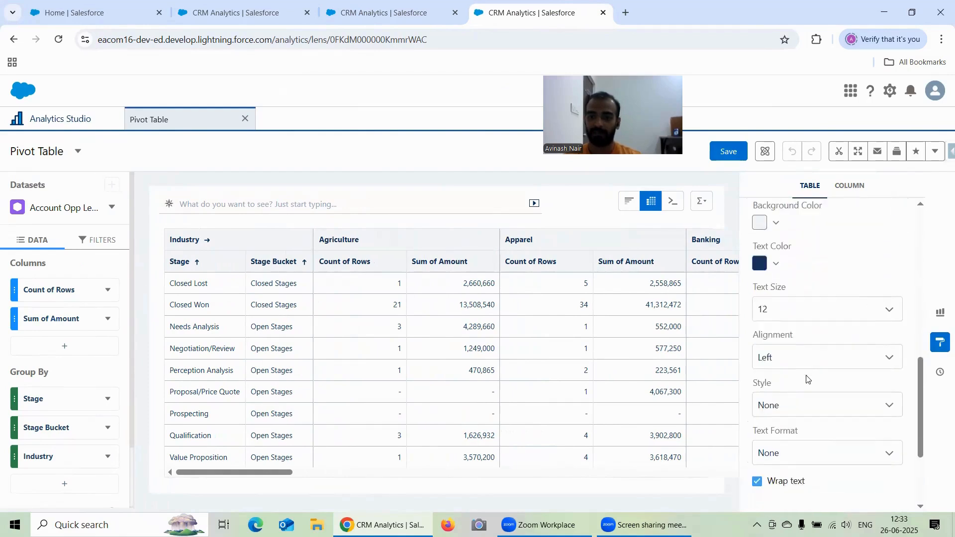
# Examine the Pivot Table's Cells, Borders, Colors and Layout formatting options.
pyautogui.click(787, 393)
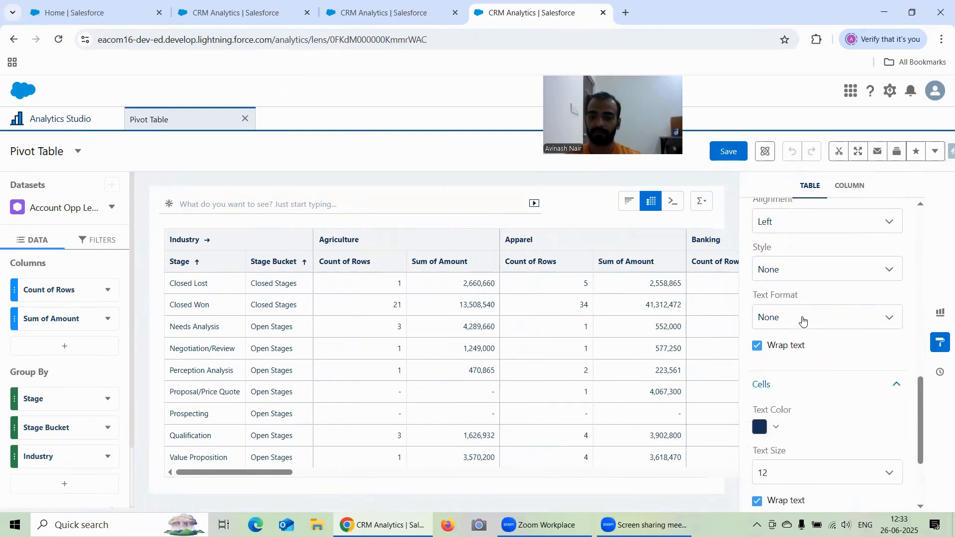
pyautogui.scroll(-3, 802, 321)
pyautogui.click(792, 409)
pyautogui.scroll(-4, 797, 349)
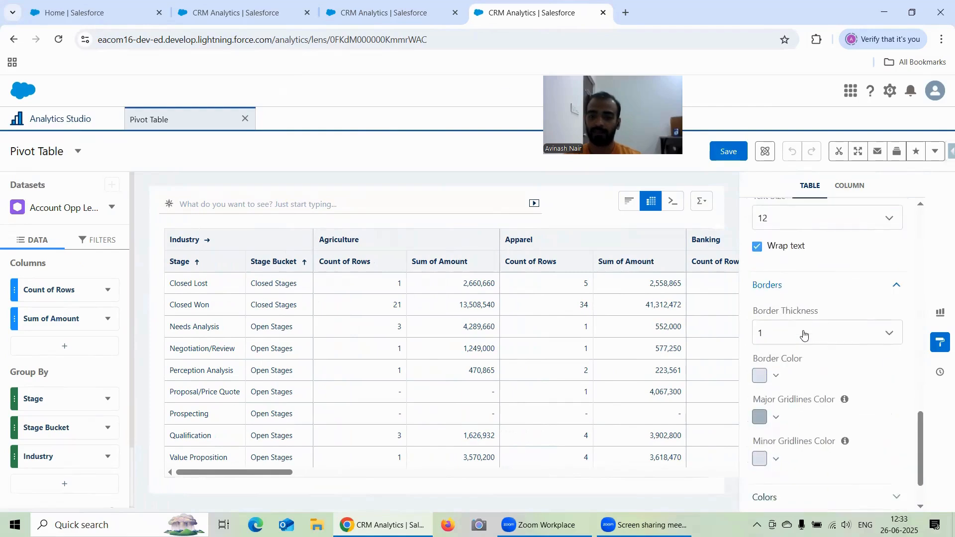
pyautogui.click(783, 434)
pyautogui.scroll(-2, 798, 388)
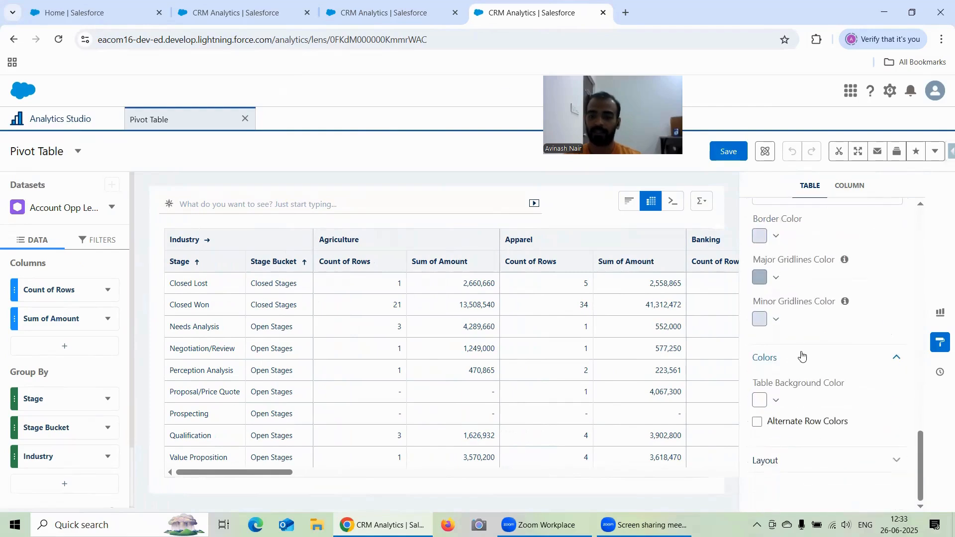
pyautogui.click(786, 454)
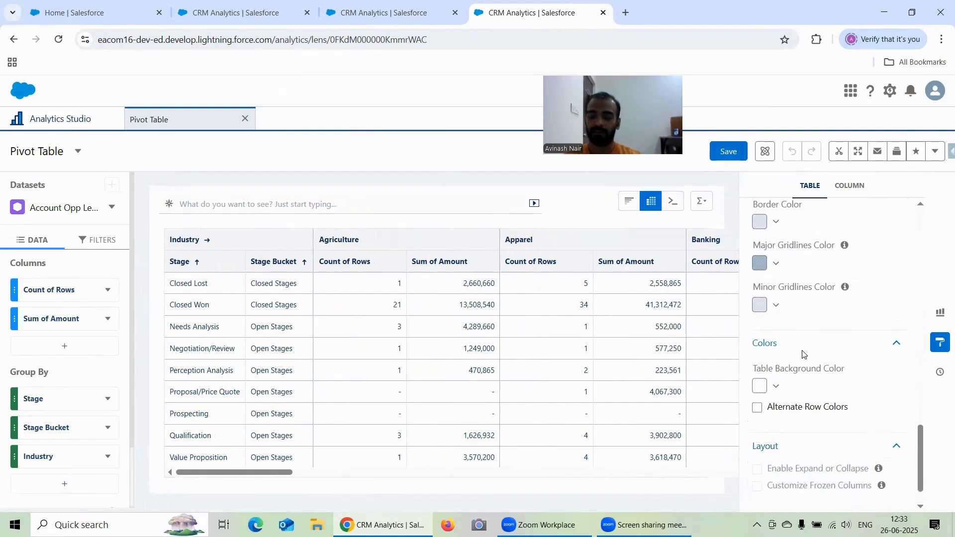
pyautogui.scroll(-2, 802, 358)
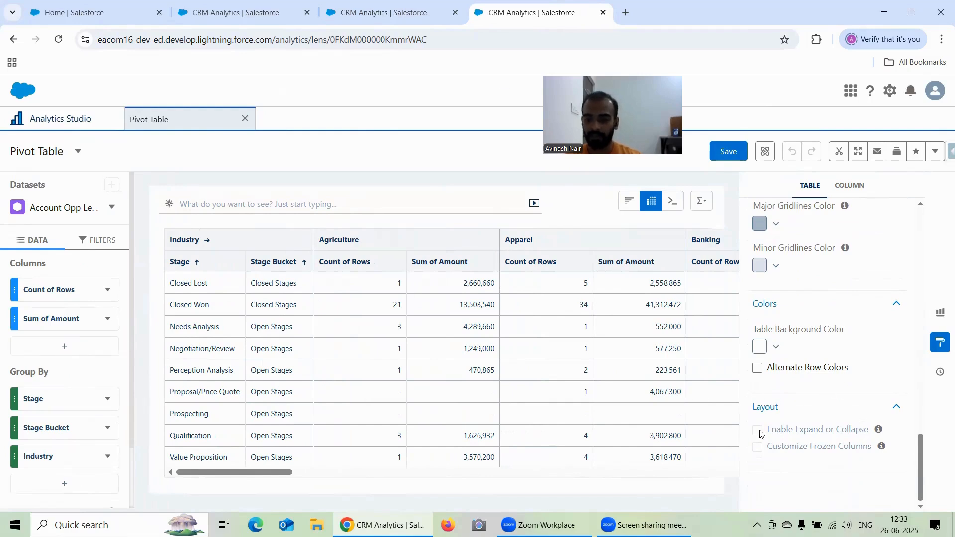
pyautogui.moveTo(880, 434)
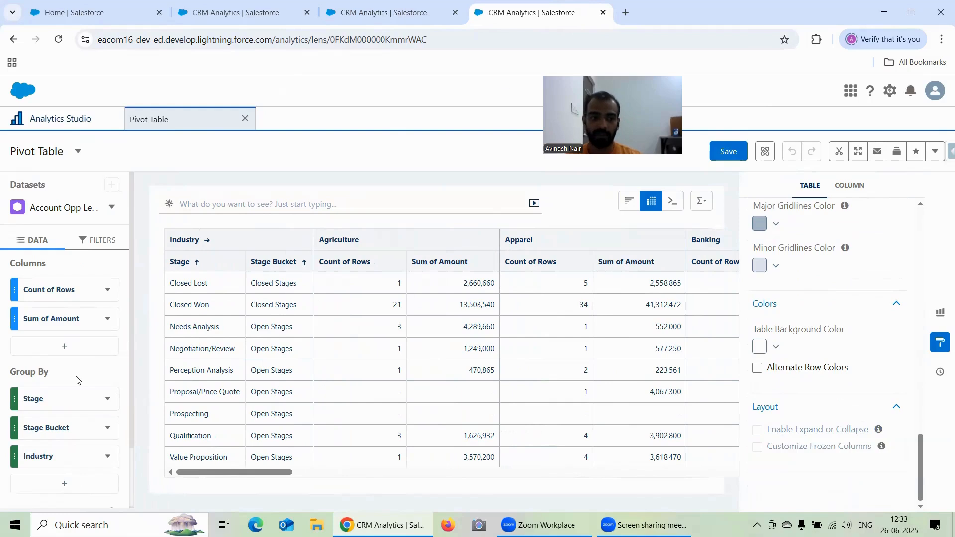
# Add Billing Country as a fourth group in the Pivot Table.
pyautogui.scroll(-2, 77, 381)
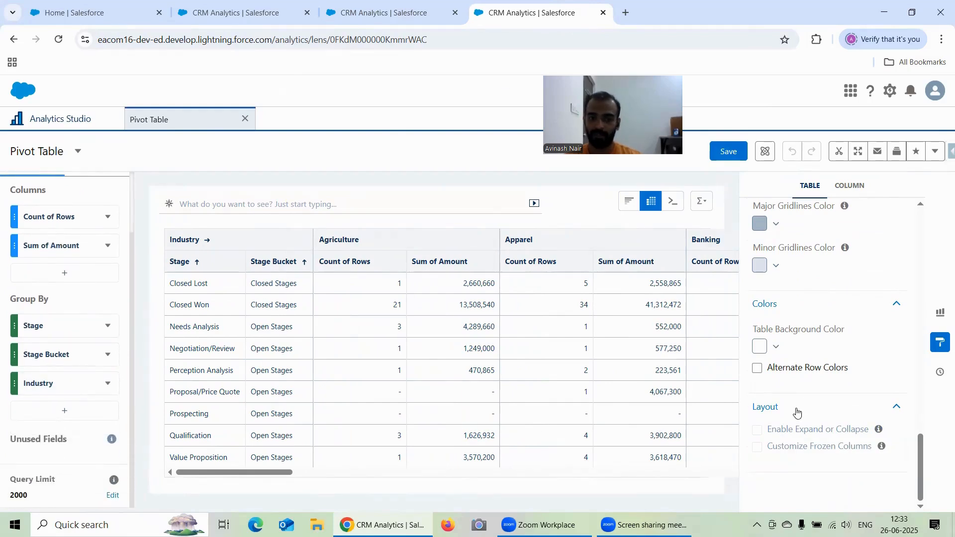
pyautogui.click(72, 411)
pyautogui.scroll(-3, 214, 319)
pyautogui.scroll(1, 219, 331)
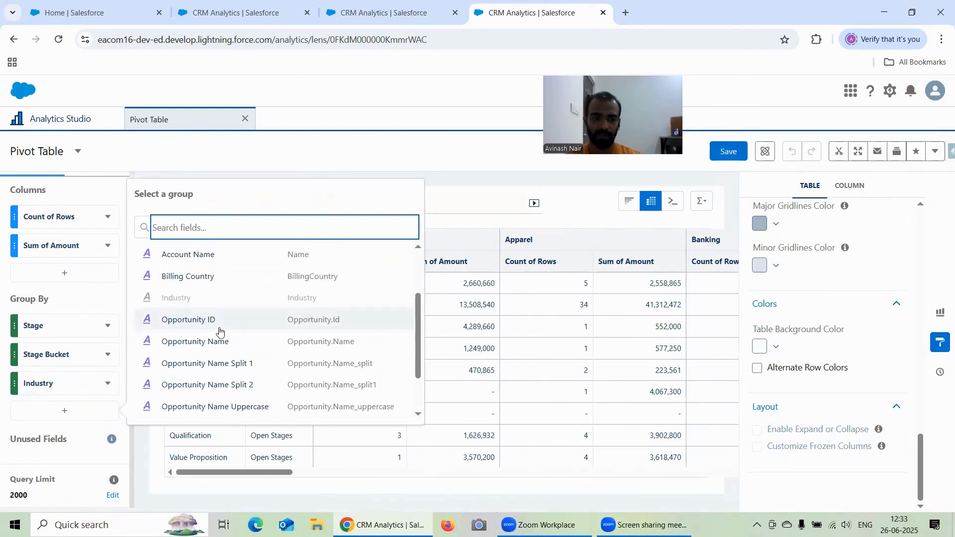
pyautogui.click(196, 277)
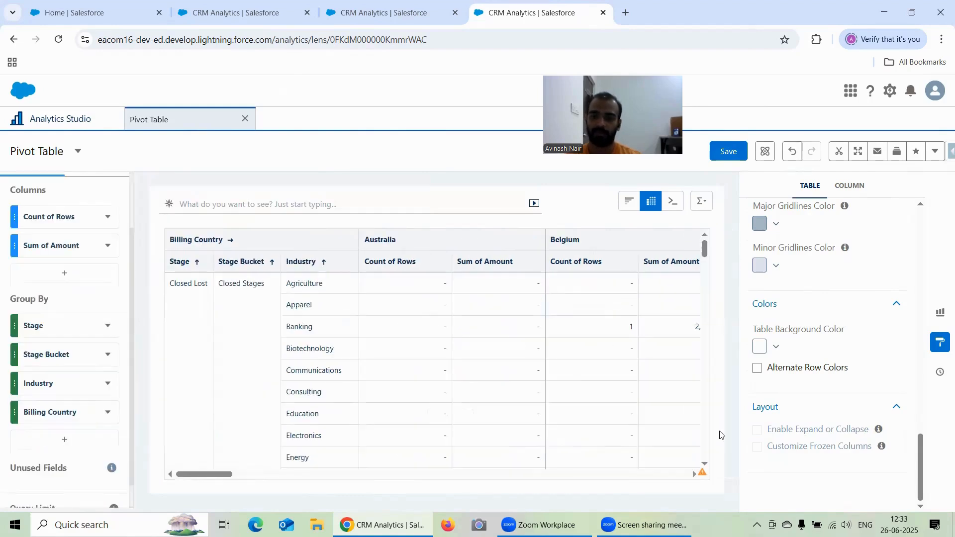
# Try removing the Sum of Amount column from the Pivot Table and undo the removal.
pyautogui.scroll(3, 830, 383)
pyautogui.scroll(-3, 831, 371)
pyautogui.scroll(-1, 102, 412)
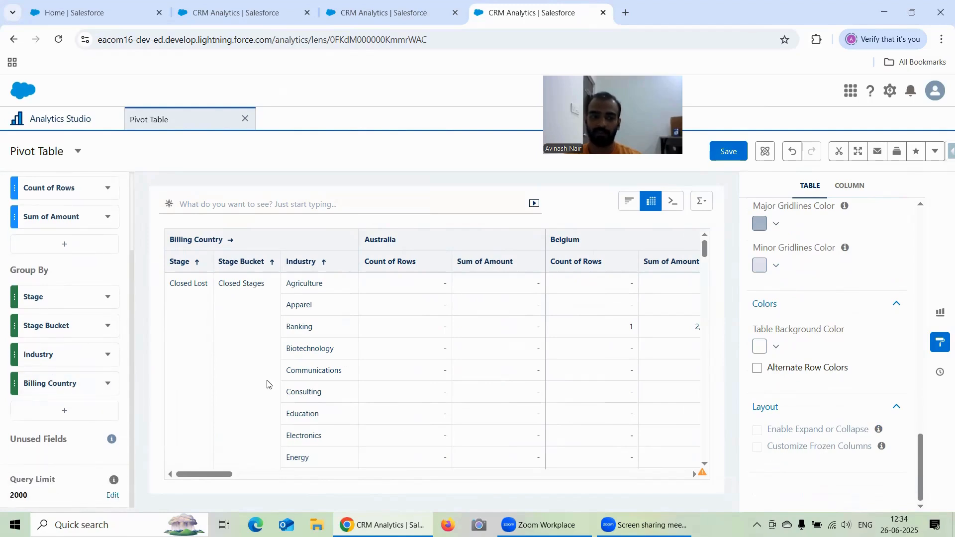
pyautogui.scroll(4, 68, 302)
pyautogui.click(106, 322)
pyautogui.click(122, 325)
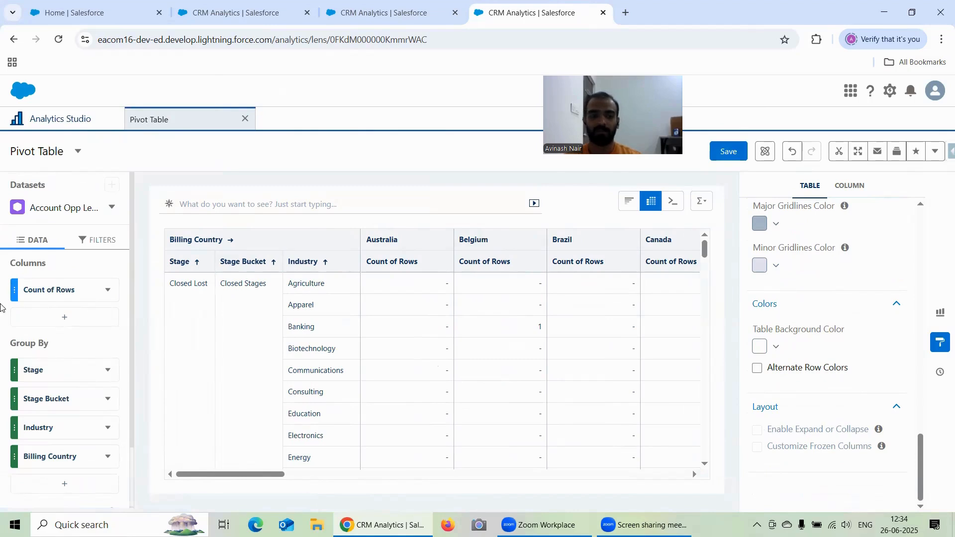
pyautogui.click(793, 151)
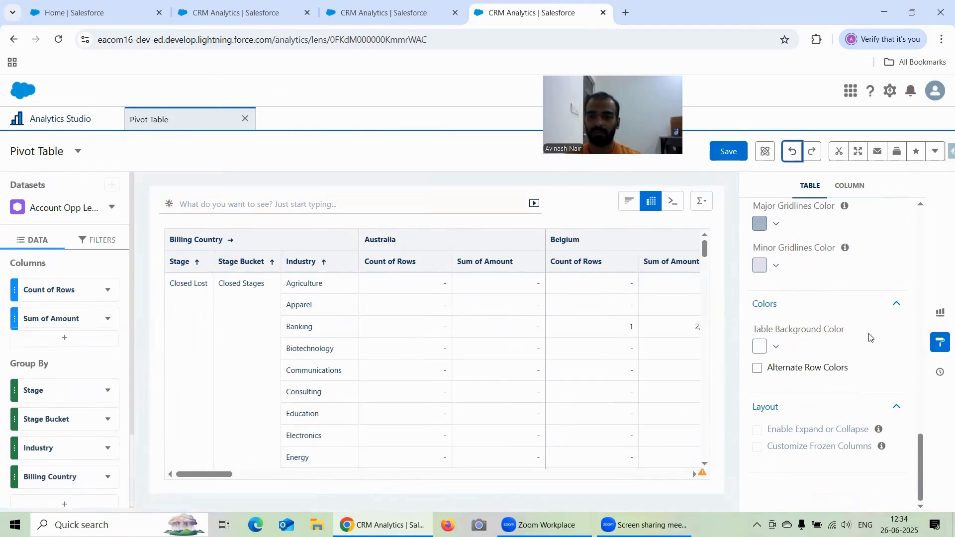
# Examine the Pivot Table's column formatting options, comparing them with the table-level options.
pyautogui.click(849, 186)
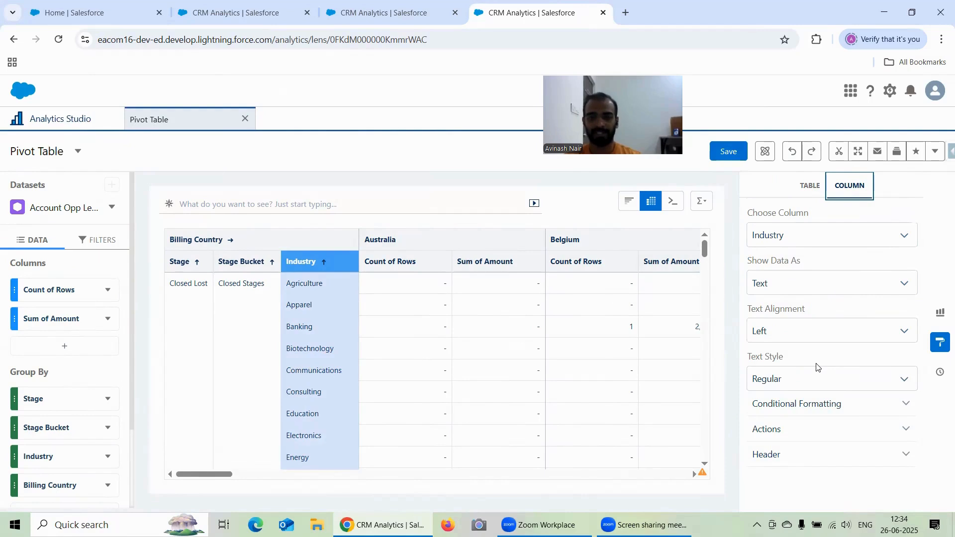
pyautogui.click(807, 189)
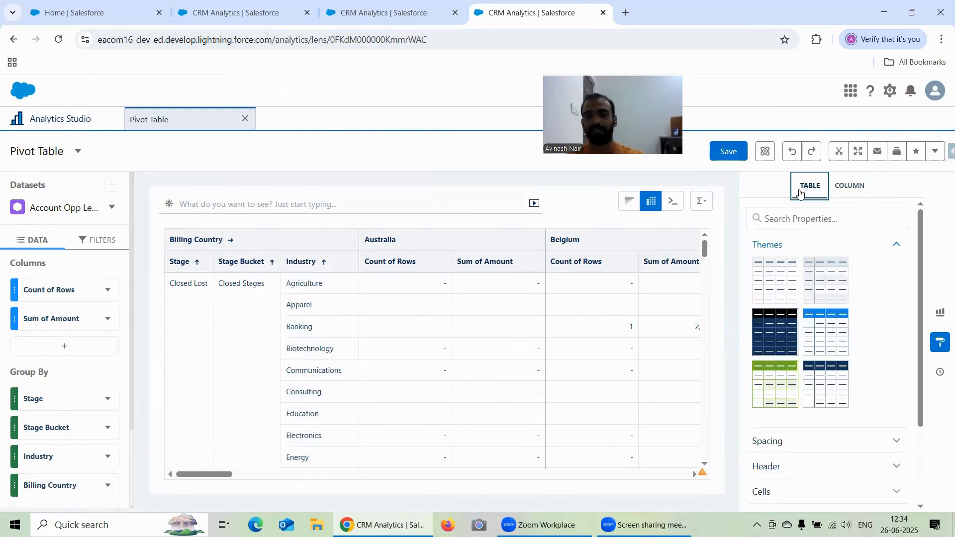
pyautogui.click(852, 194)
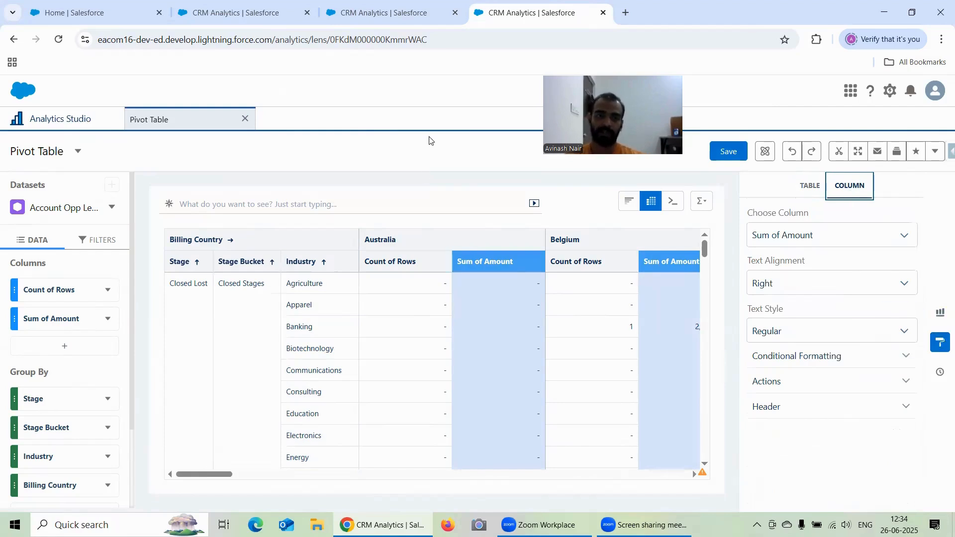
# Switch to the Values Table lens and review its table formatting from Layout back up to Spacing.
pyautogui.click(201, 14)
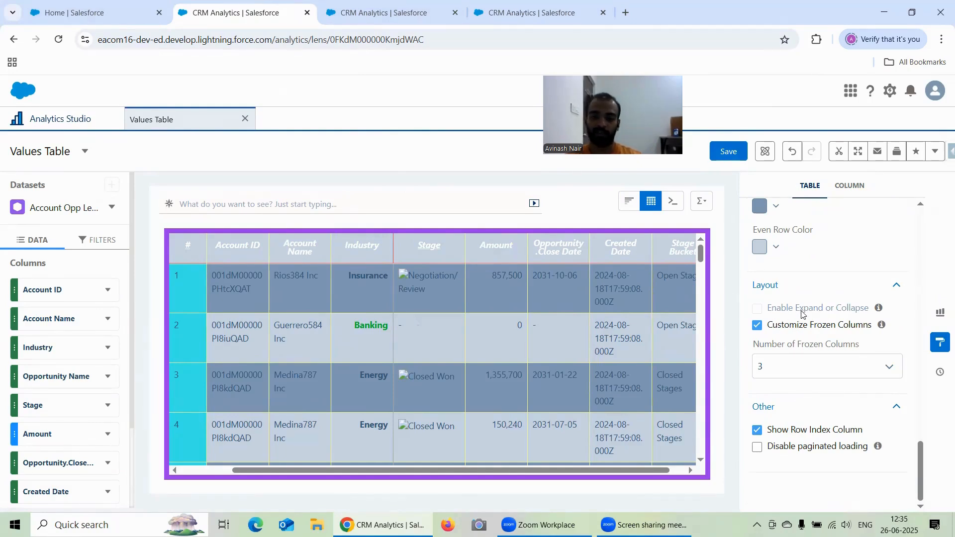
pyautogui.scroll(10, 879, 340)
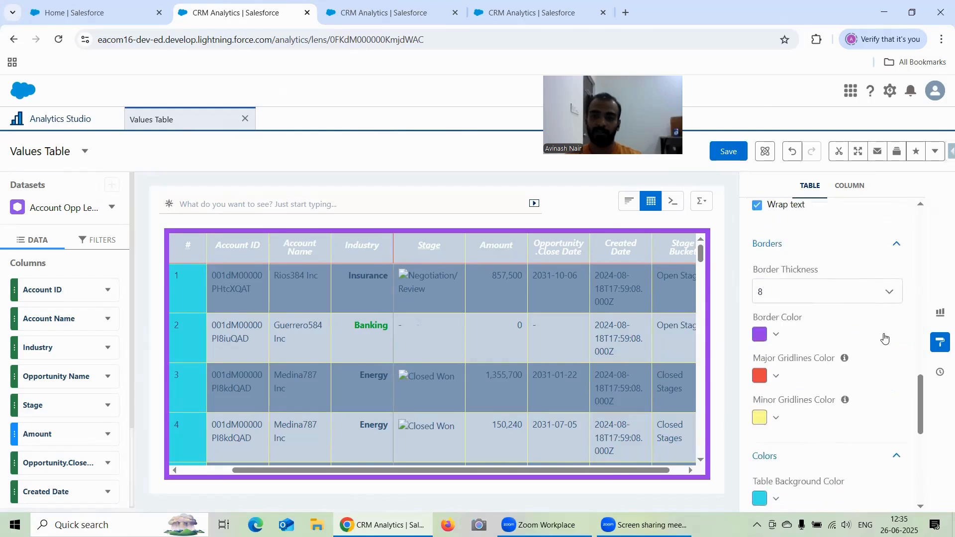
pyautogui.scroll(4, 884, 335)
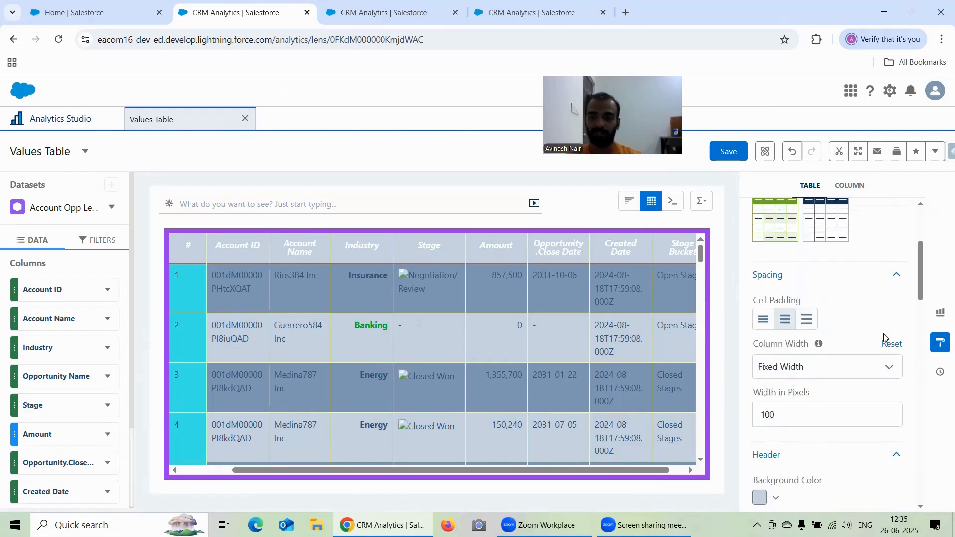